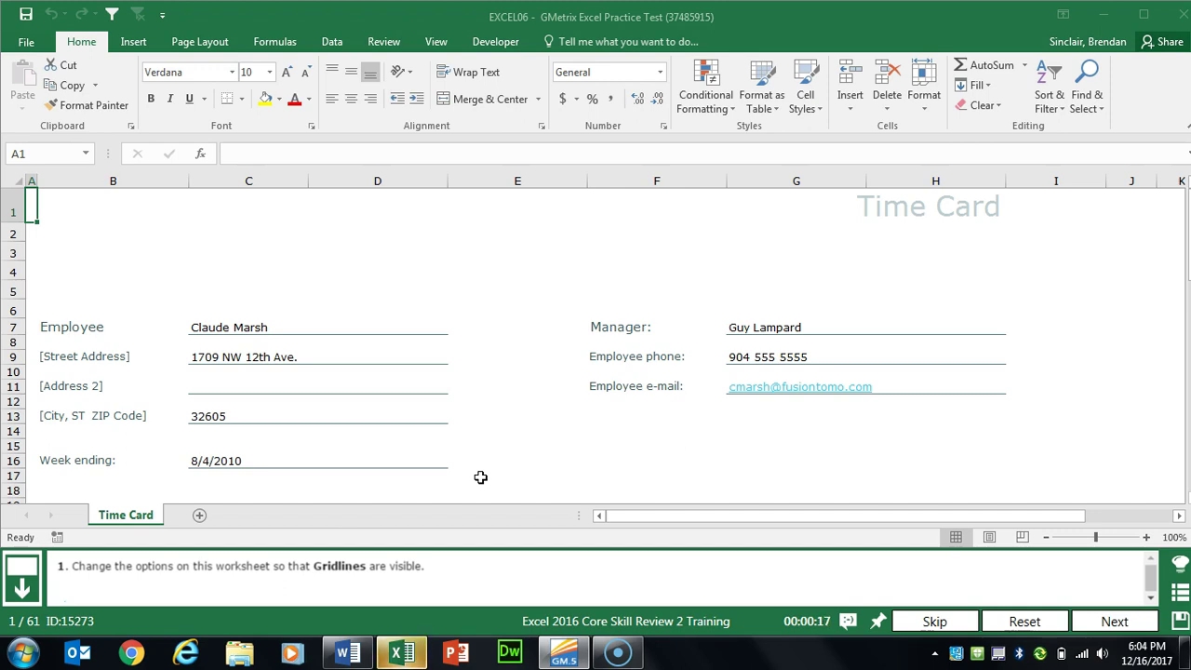
Turn on gridlines for the Time Card worksheet and go to the next task
left_click(436, 42)
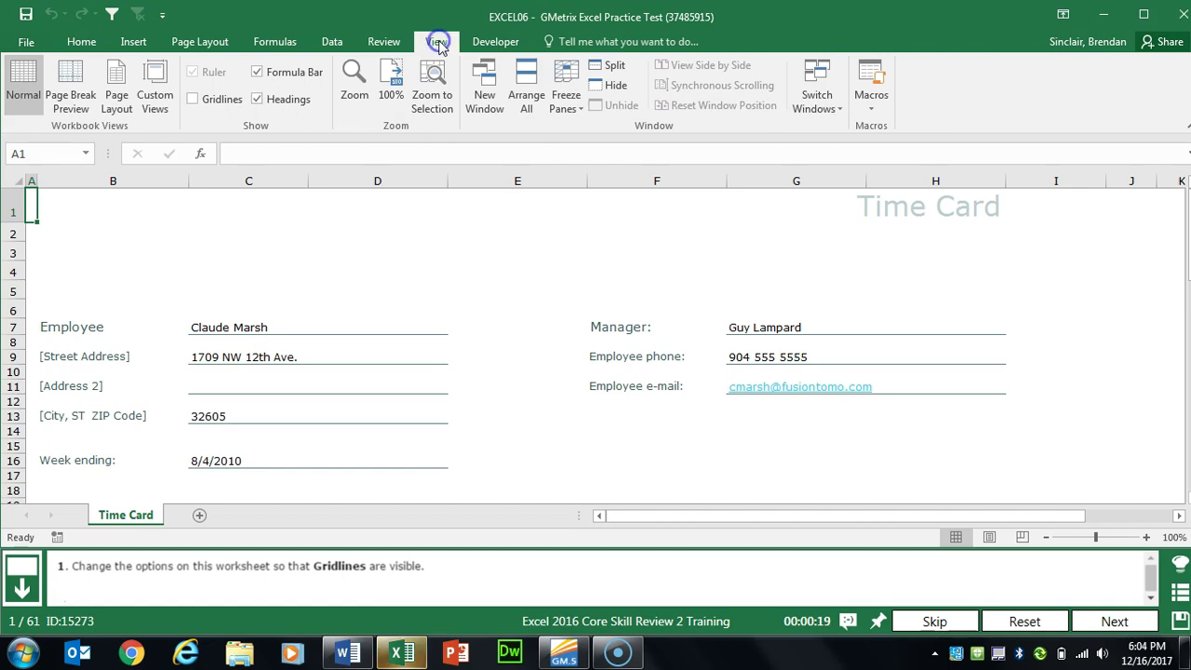
left_click(214, 100)
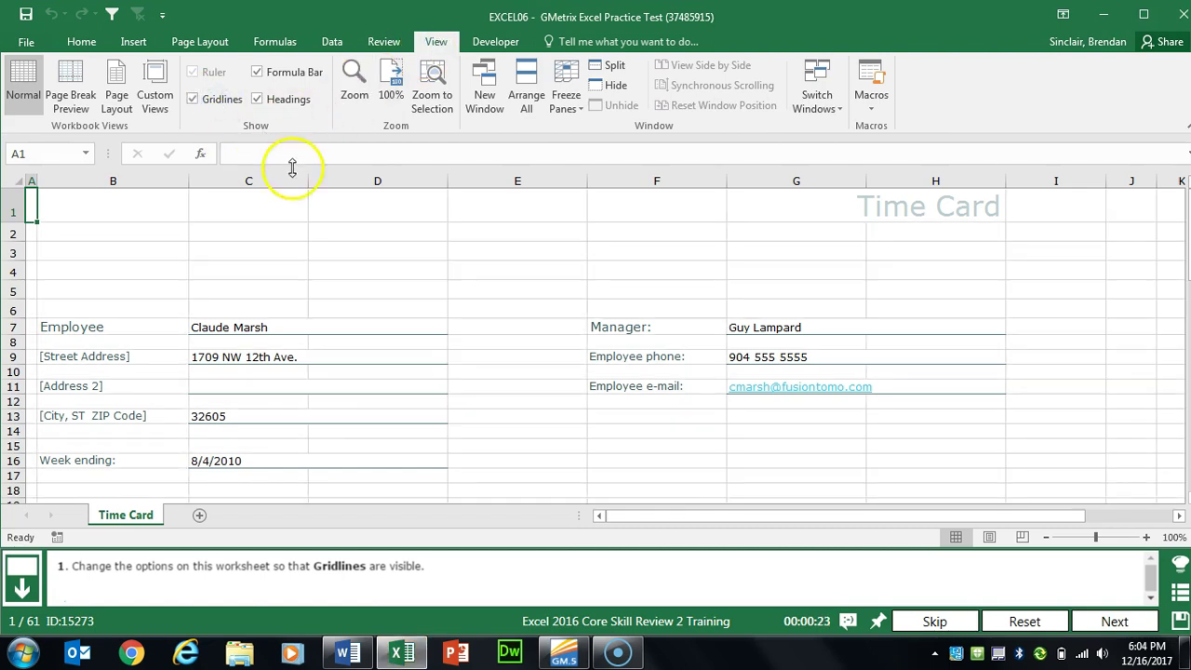
left_click(1114, 621)
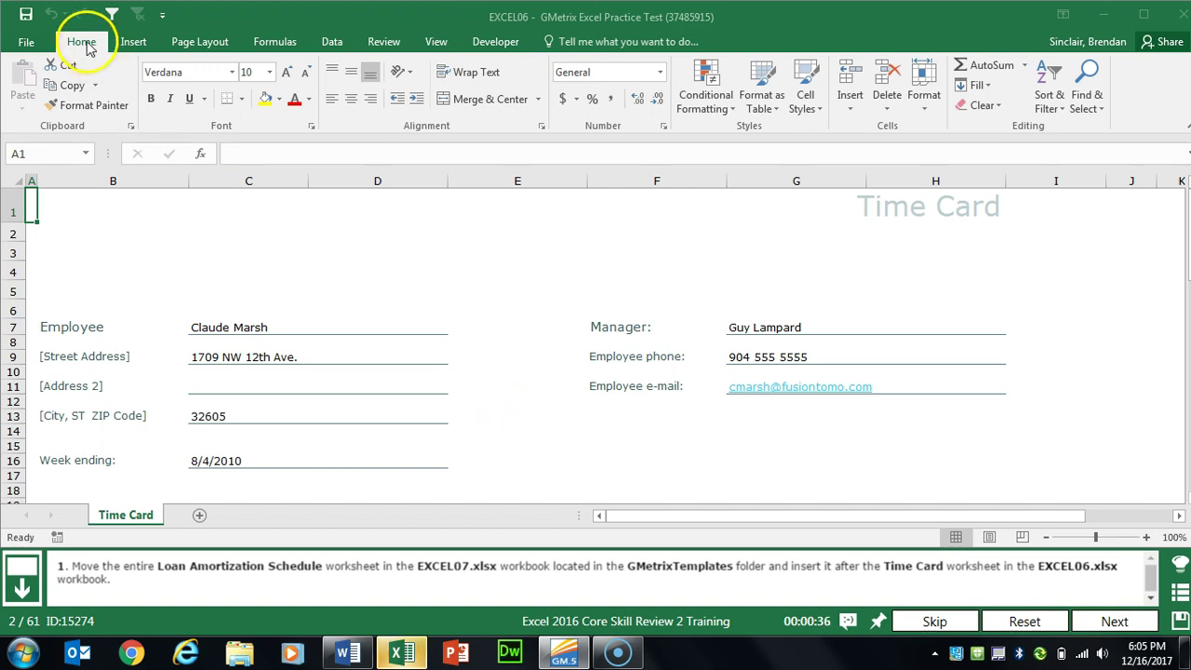
Open EXCEL07.xlsx from the GMetrixTemplates folder and position its window to show its sheets
left_click(26, 42)
left_click(42, 154)
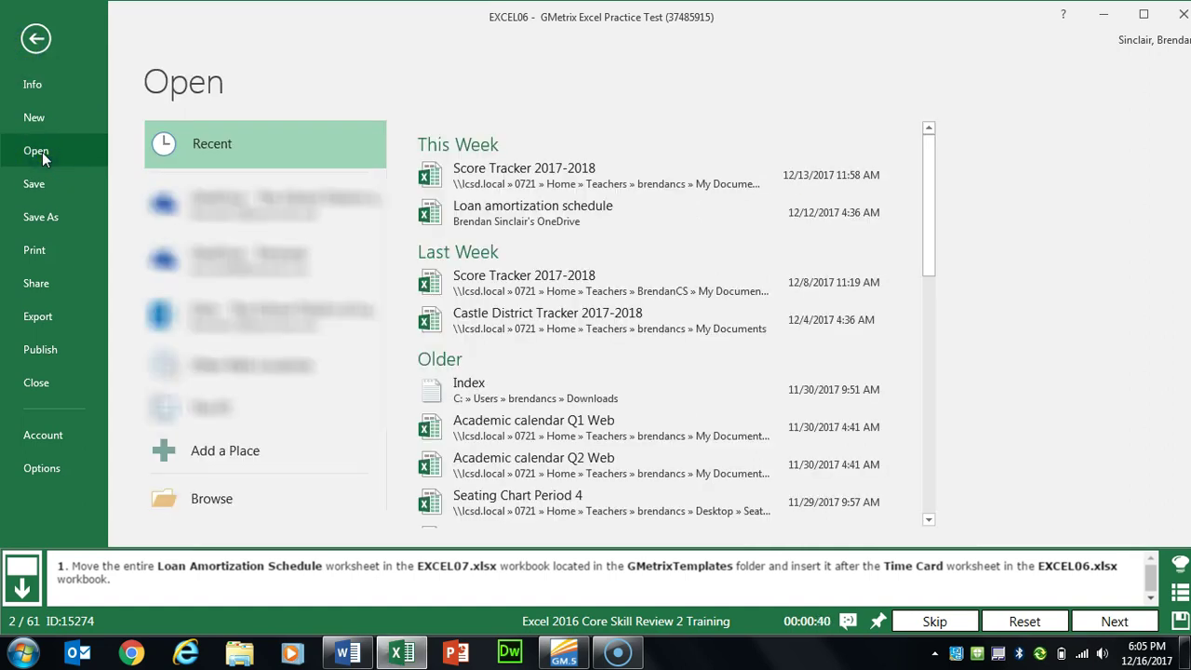
left_click(240, 421)
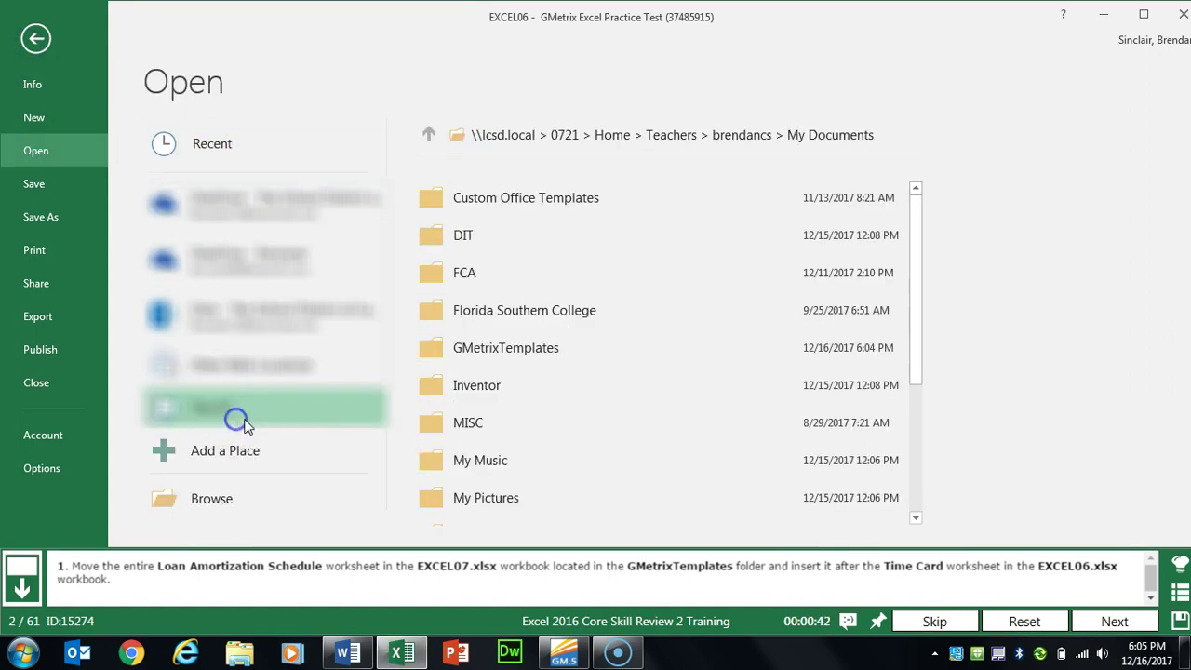
left_click(537, 352)
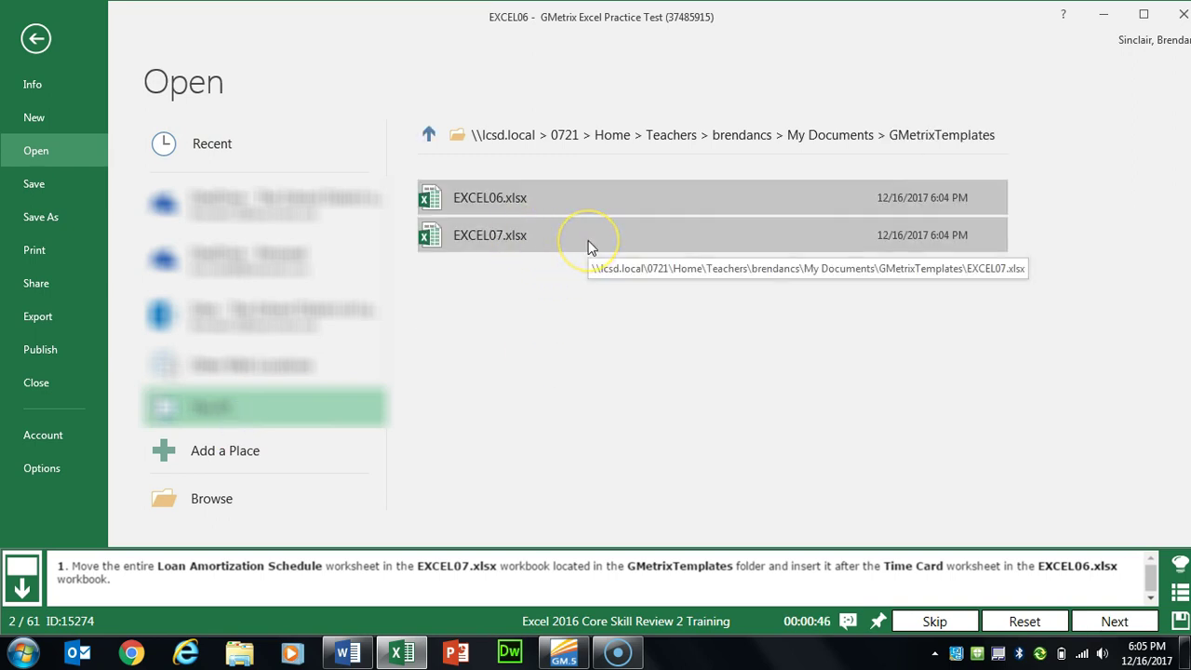
left_click(588, 240)
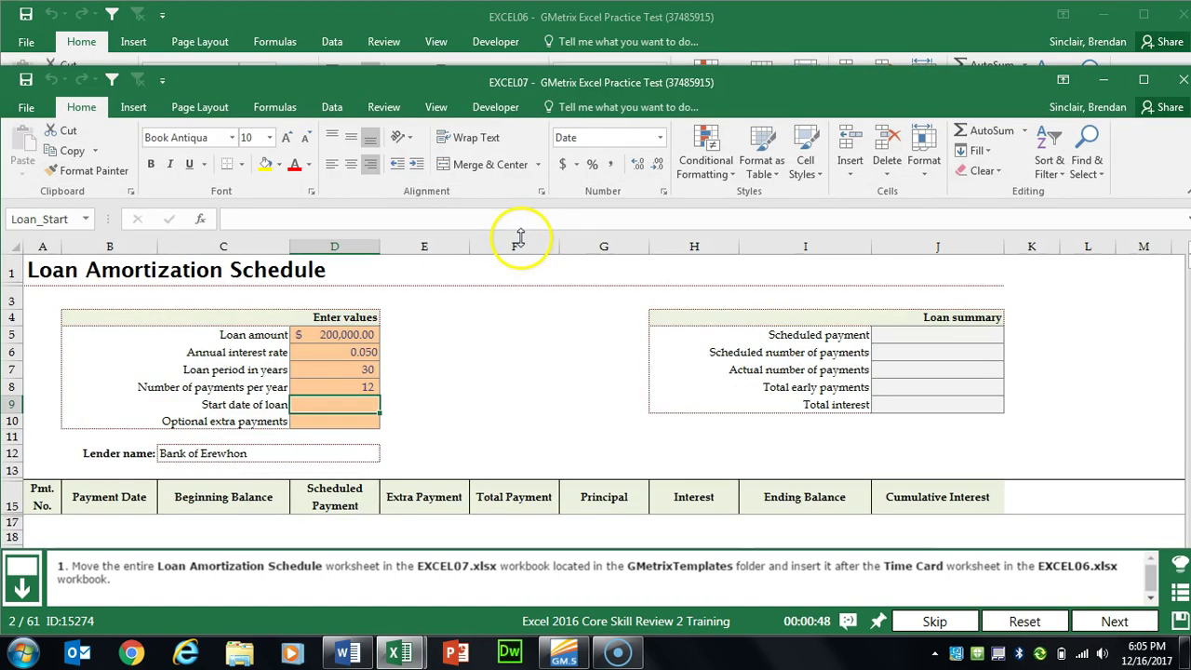
left_click_drag(754, 80, 739, 48)
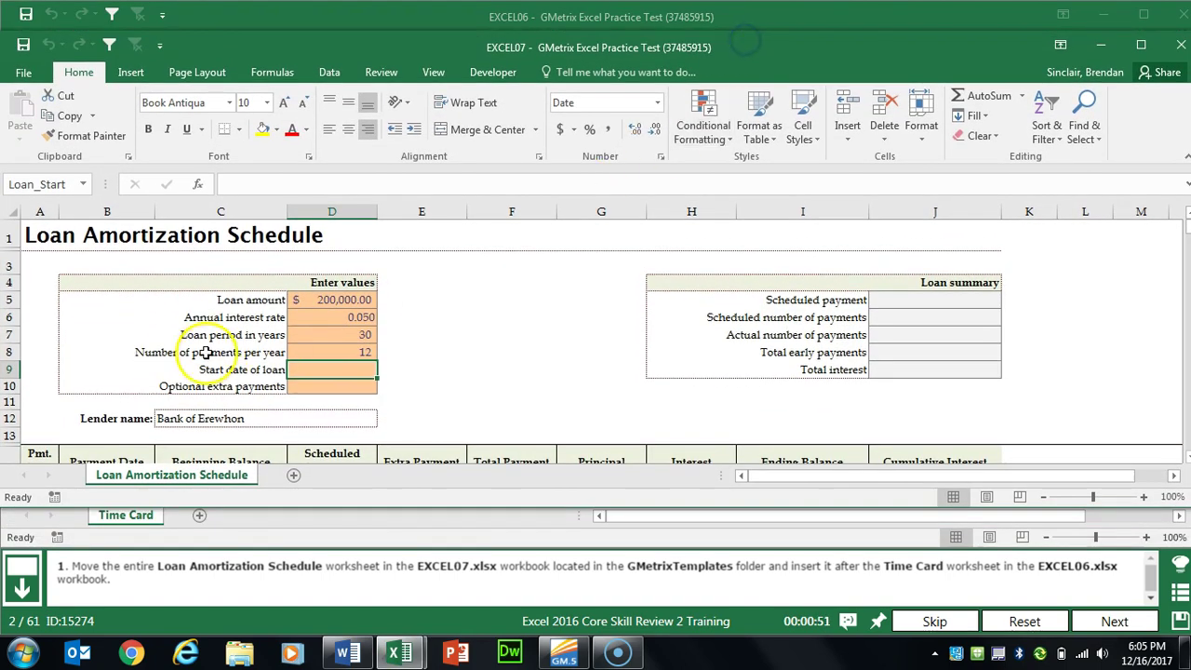
Move the Loan Amortization Schedule sheet into the EXCEL06.xlsx workbook
right_click(174, 476)
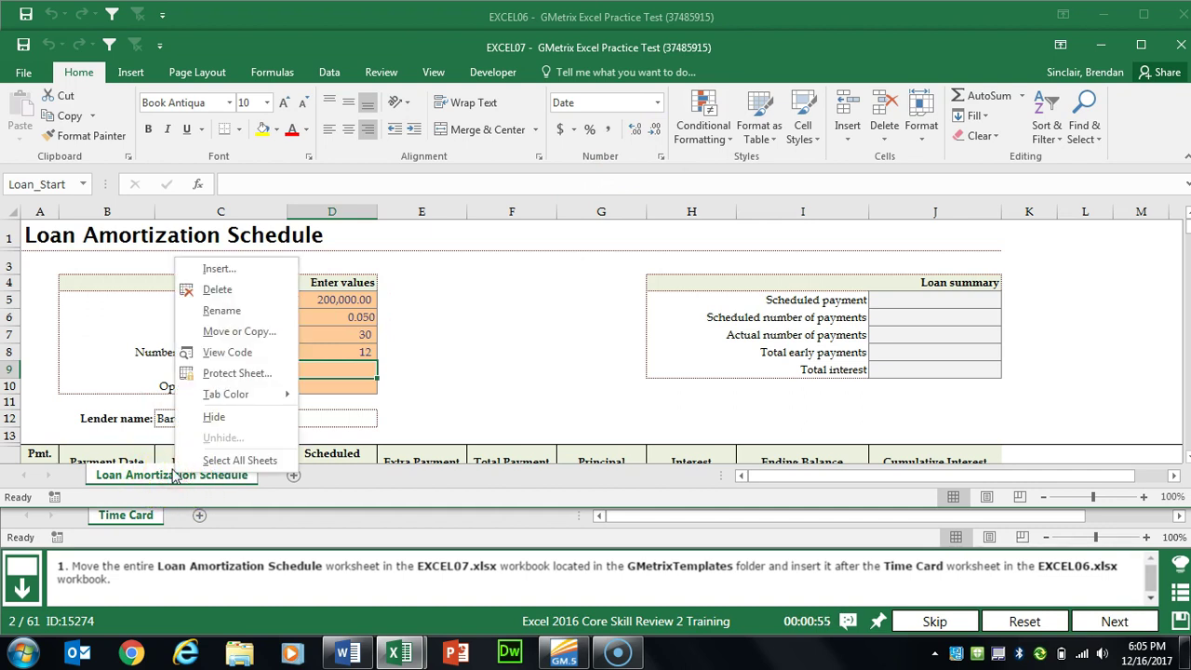
left_click(259, 332)
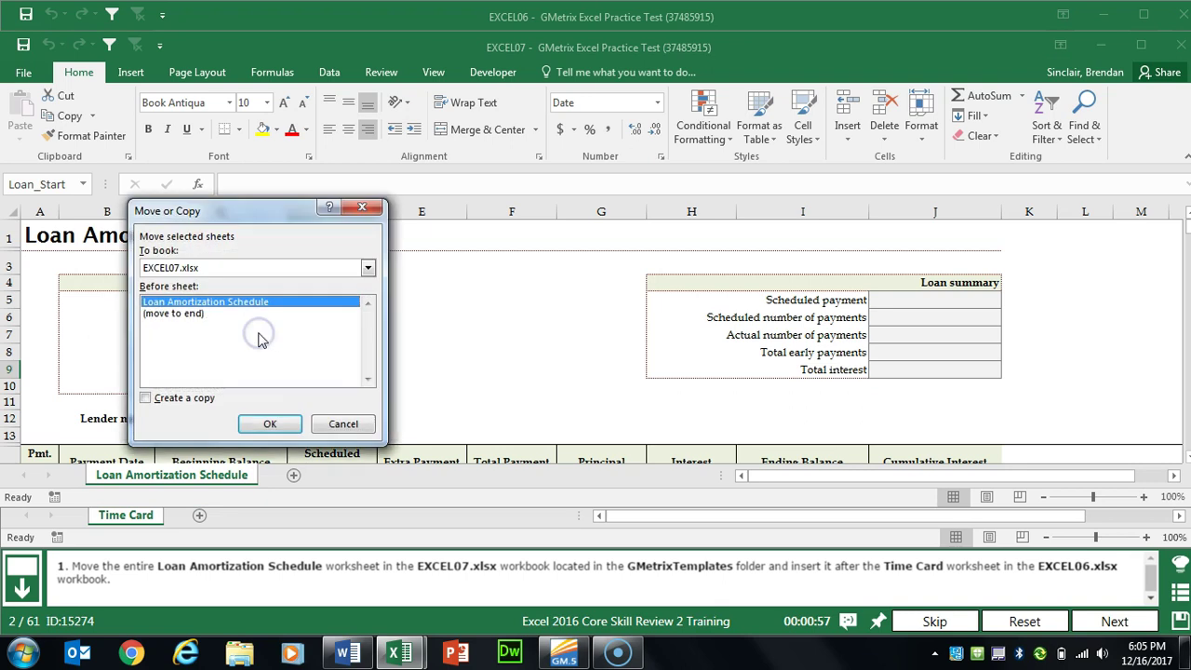
left_click(226, 268)
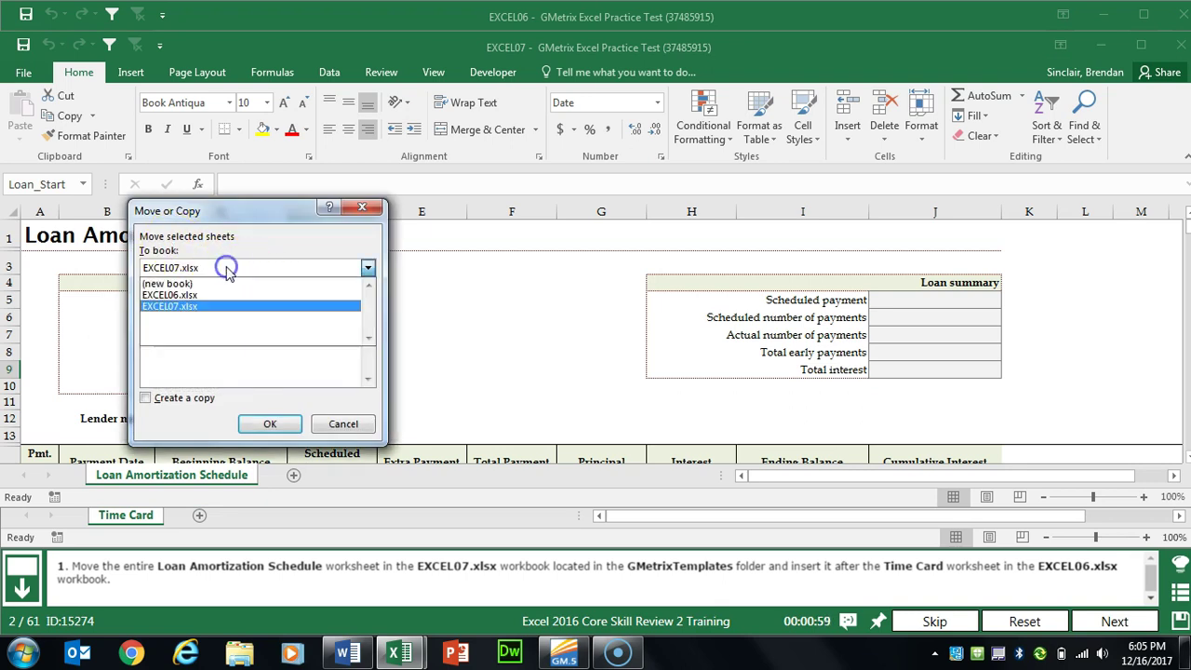
left_click(256, 295)
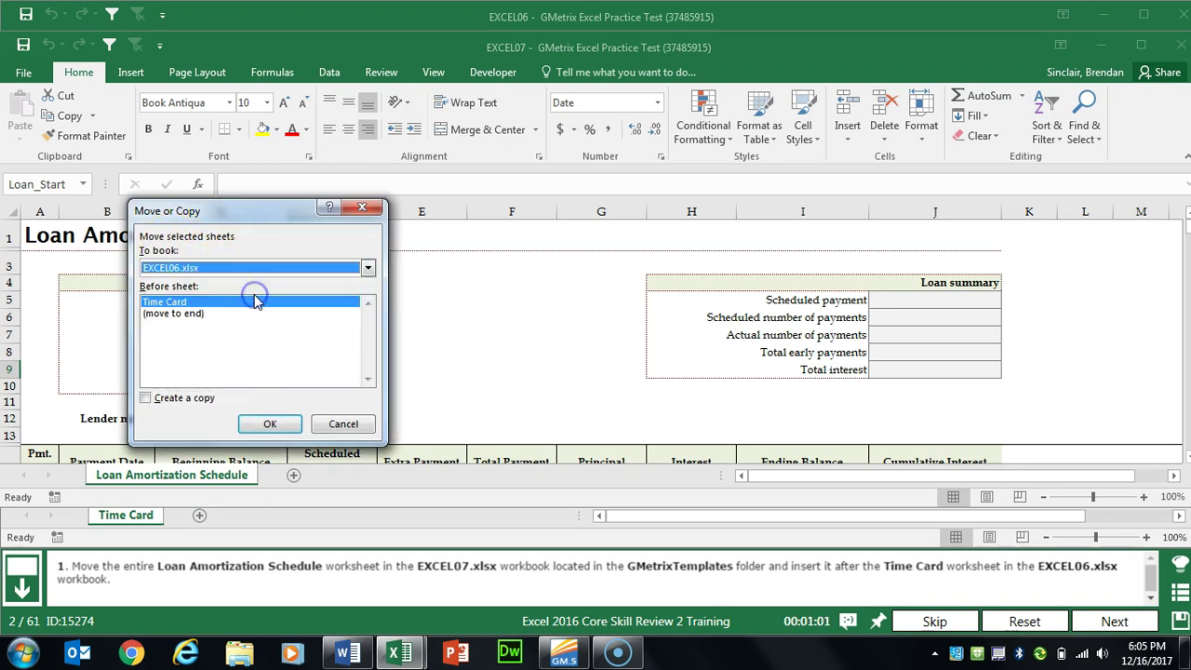
left_click(268, 423)
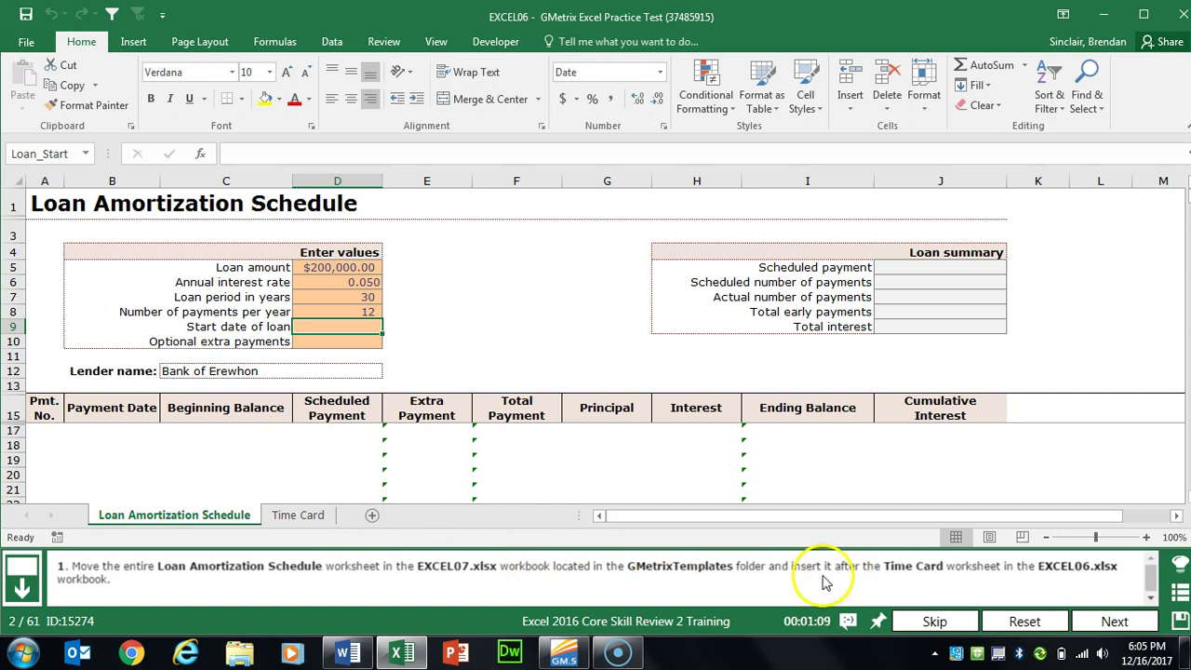
Place the Loan Amortization Schedule tab after Time Card and continue to the next task
left_click(166, 515)
left_click_drag(217, 518, 339, 515)
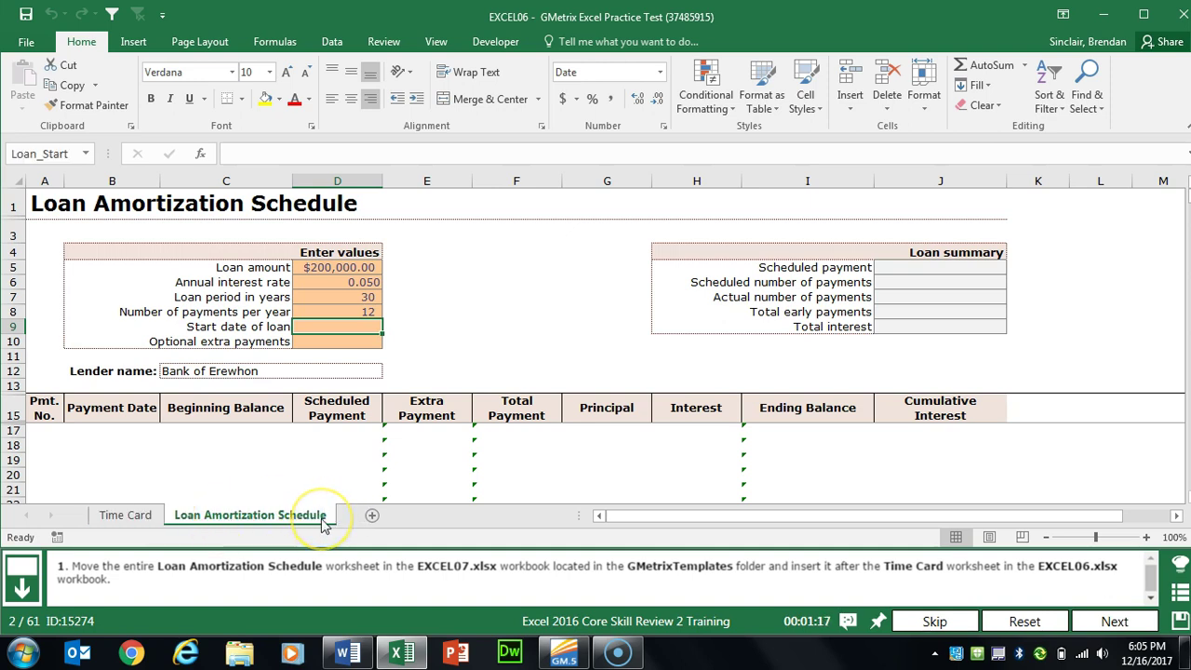
left_click(1091, 625)
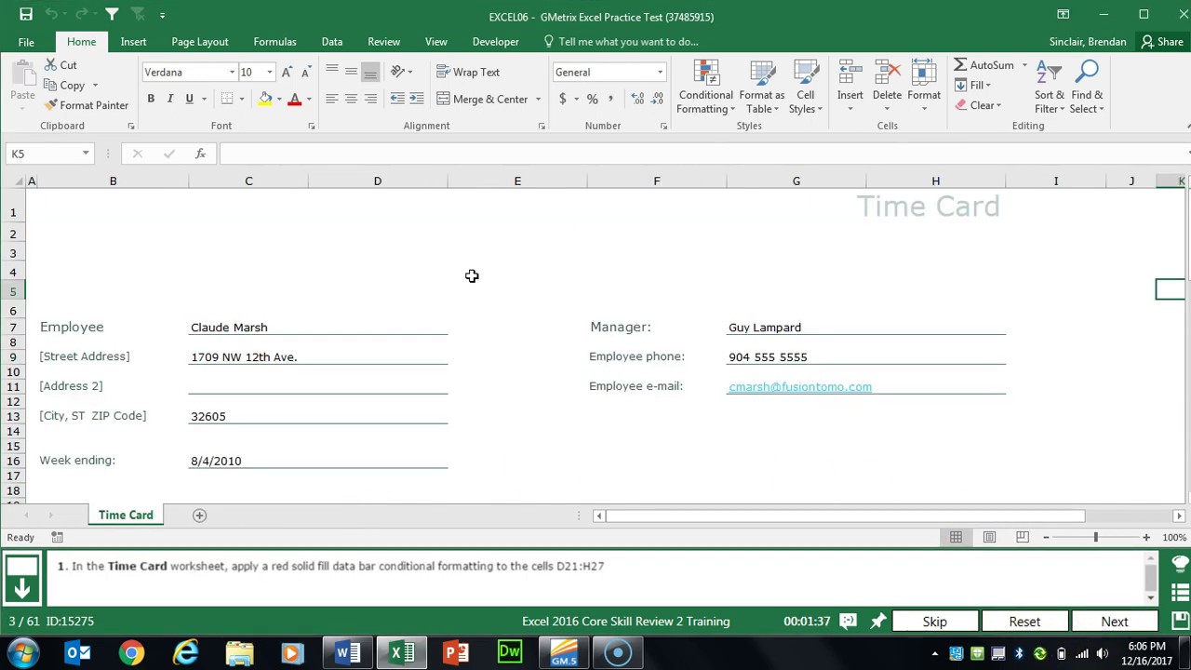
Apply Red Data Bar (Solid Fill) conditional formatting to D21:H27 and continue
left_click(472, 276)
scroll(446, 277, "down", 5)
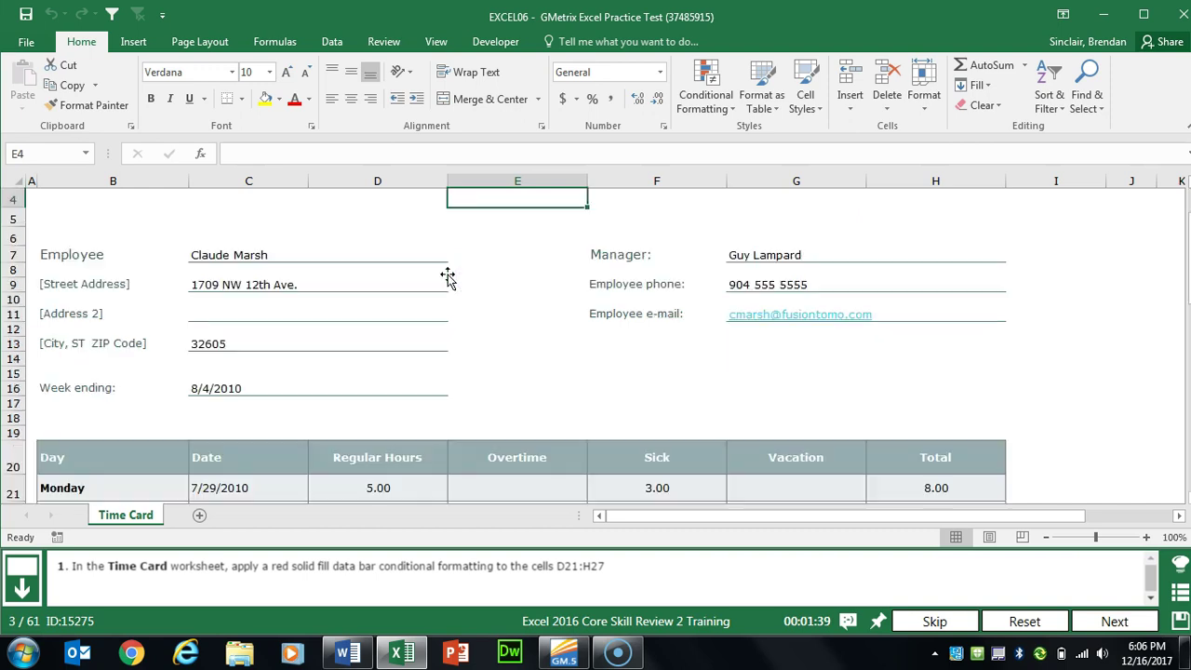
scroll(364, 393, "down", 1)
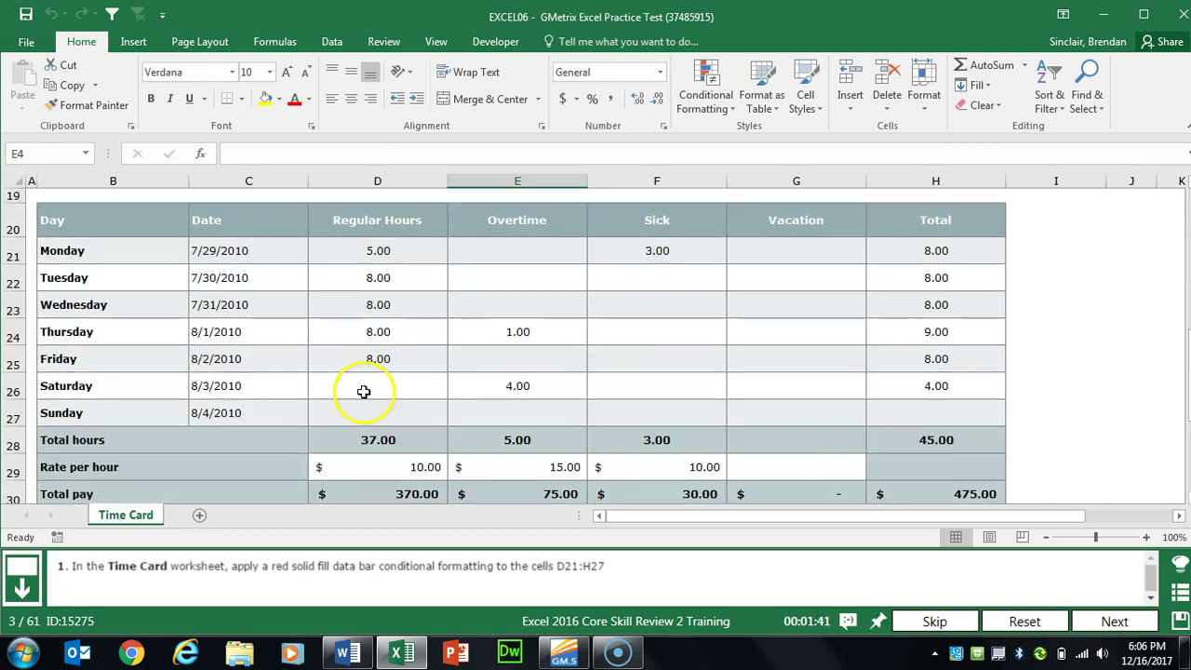
left_click(377, 251)
left_click_drag(377, 252, 939, 415)
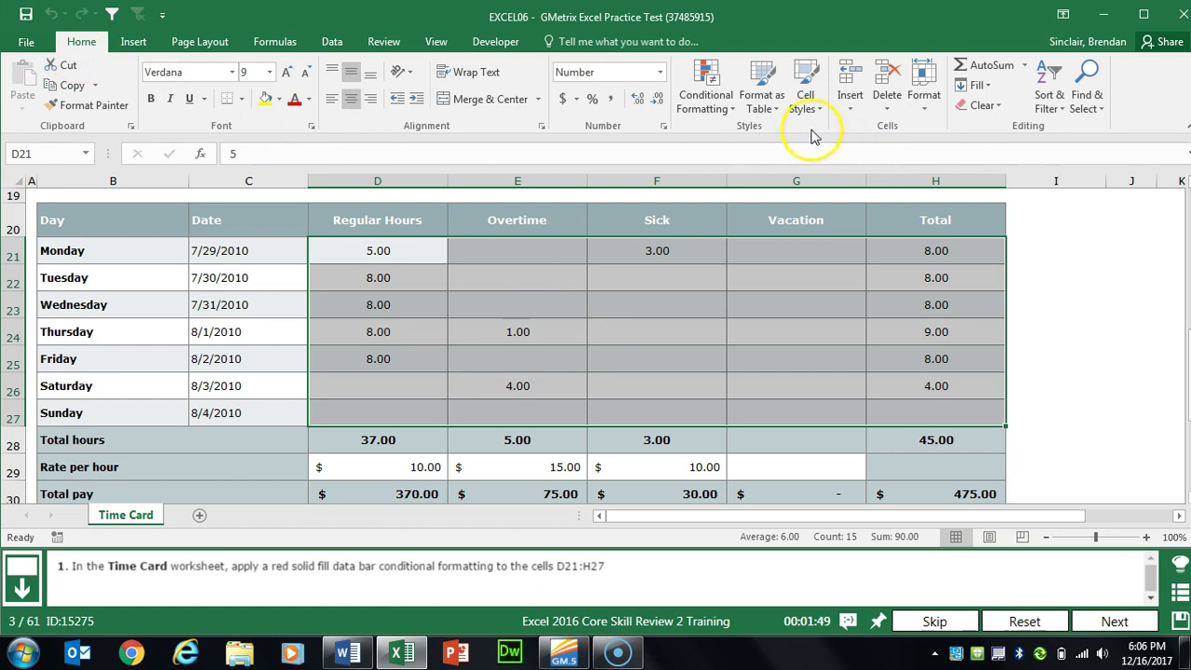
left_click(732, 117)
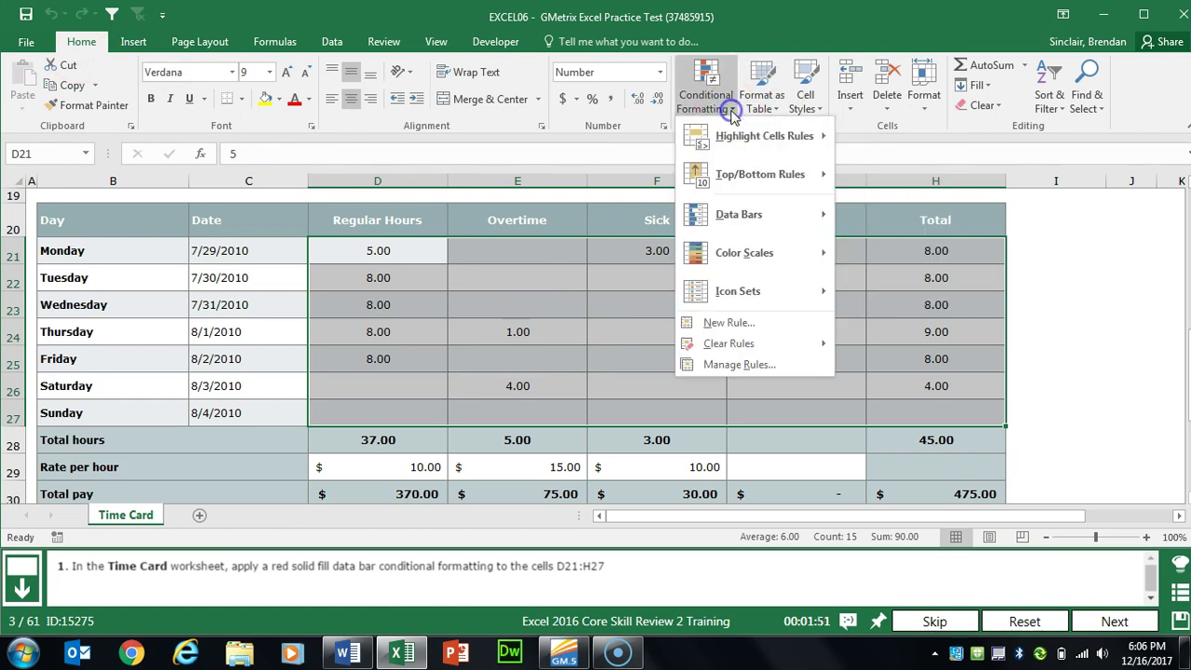
mouse_move(784, 224)
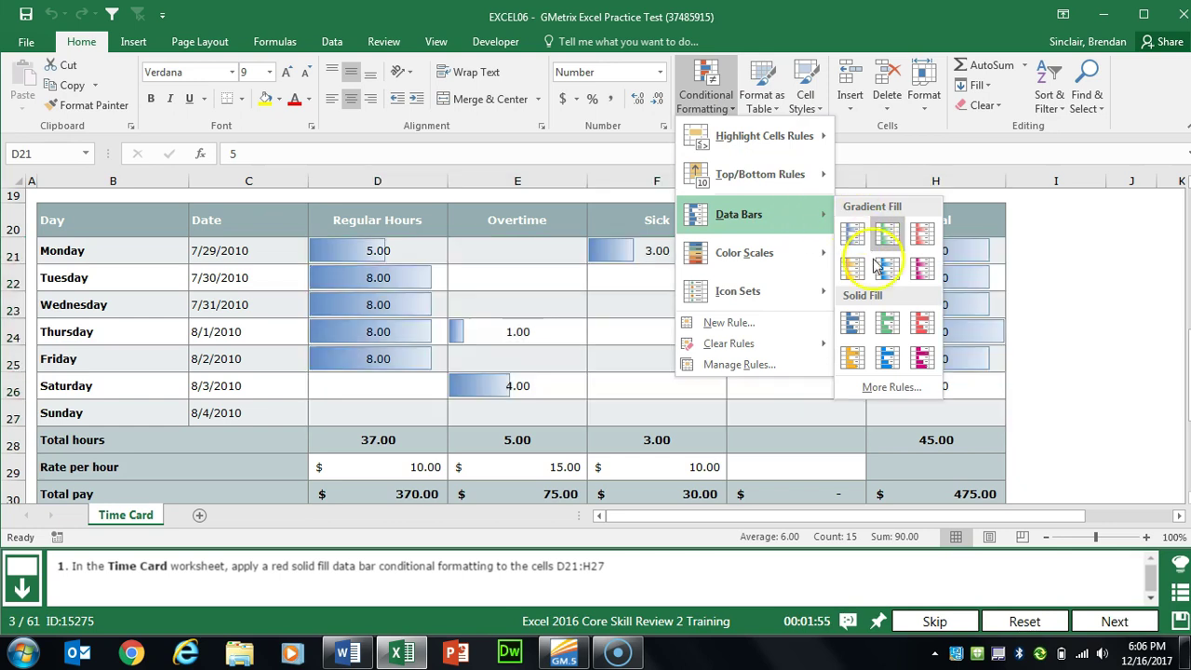
left_click(924, 323)
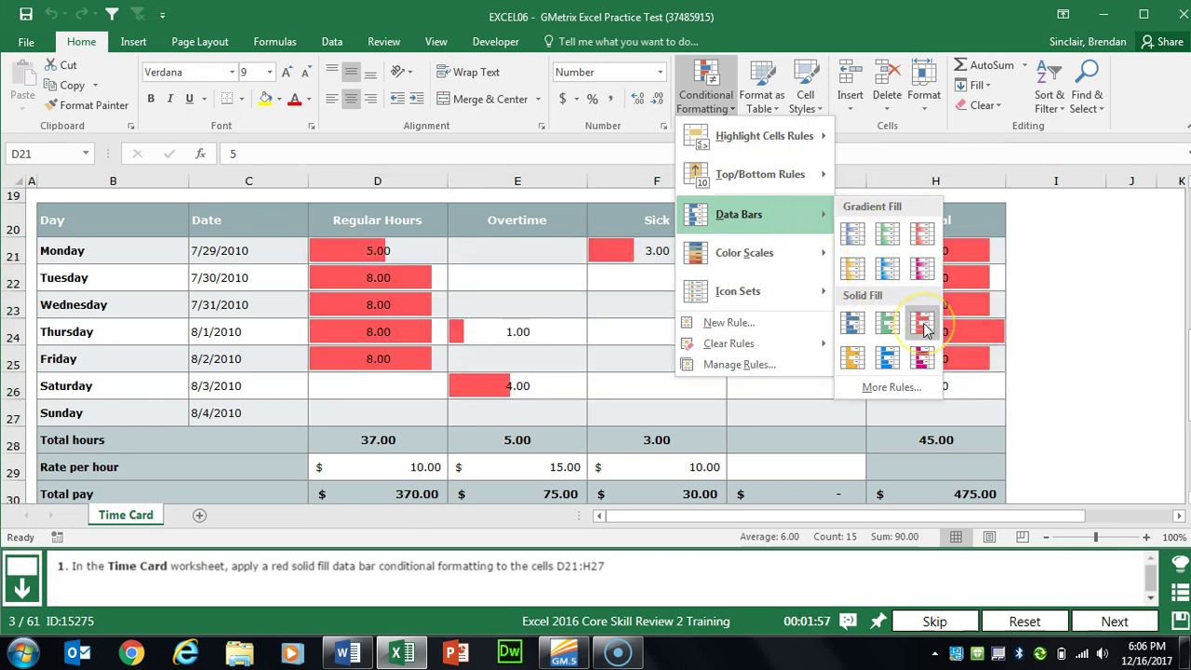
left_click(924, 324)
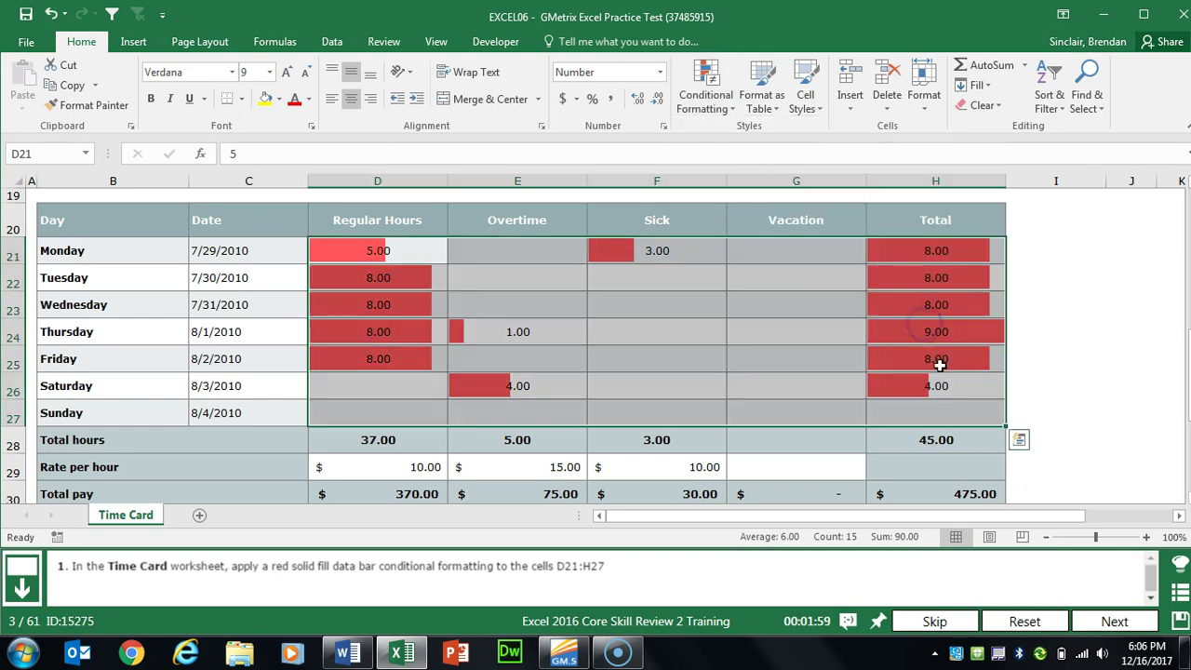
left_click(1113, 622)
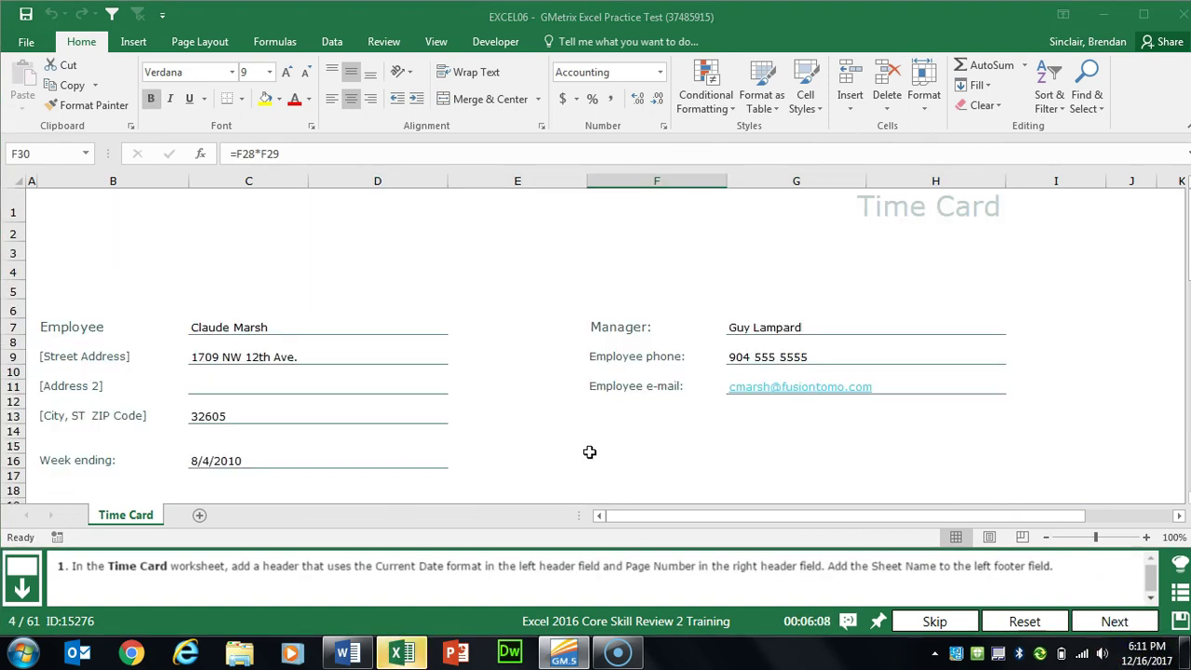
Add Current Date to the left header section and Page Number to the right section
left_click(133, 42)
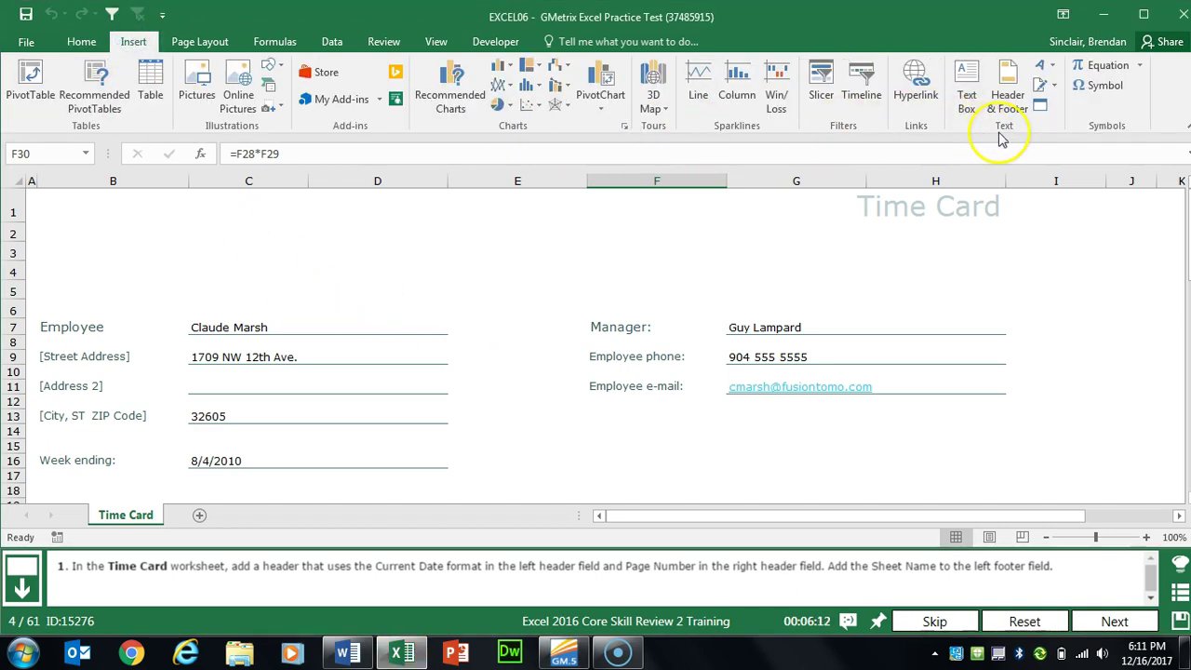
left_click(1008, 98)
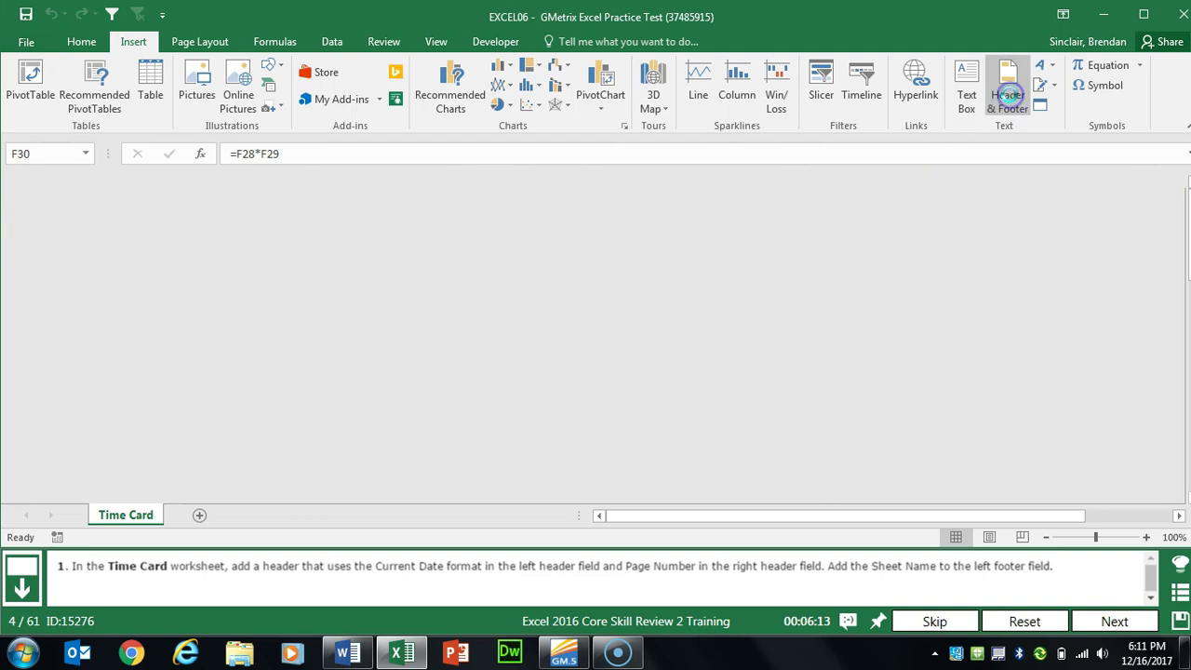
left_click(300, 326)
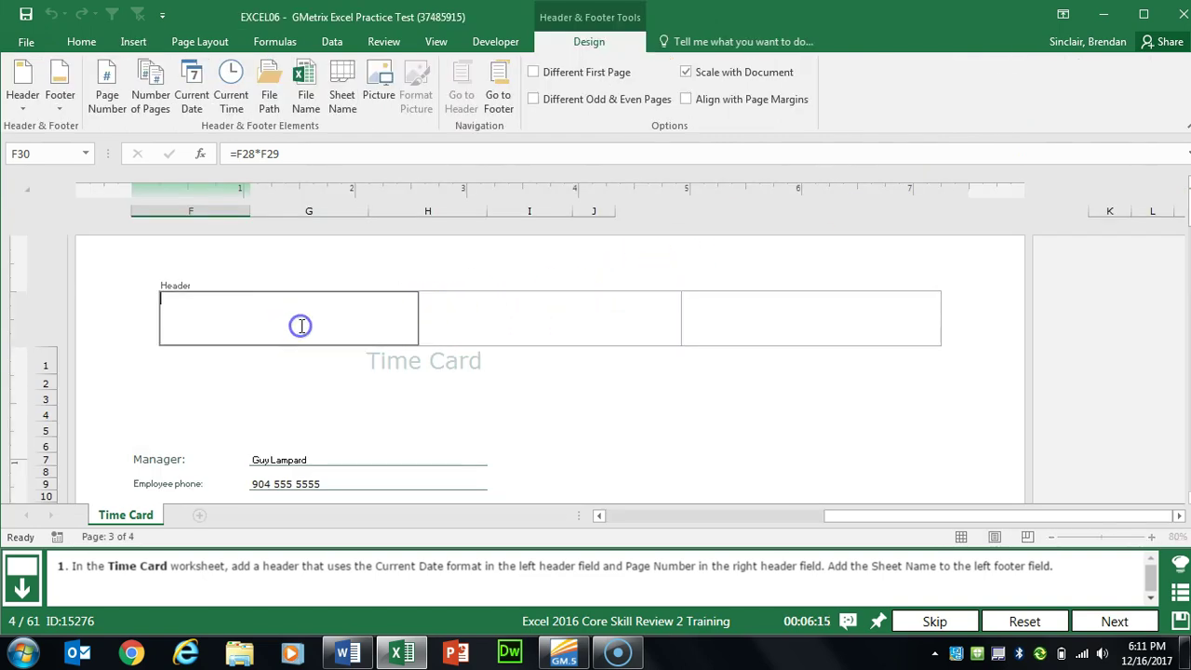
left_click(192, 93)
left_click(812, 318)
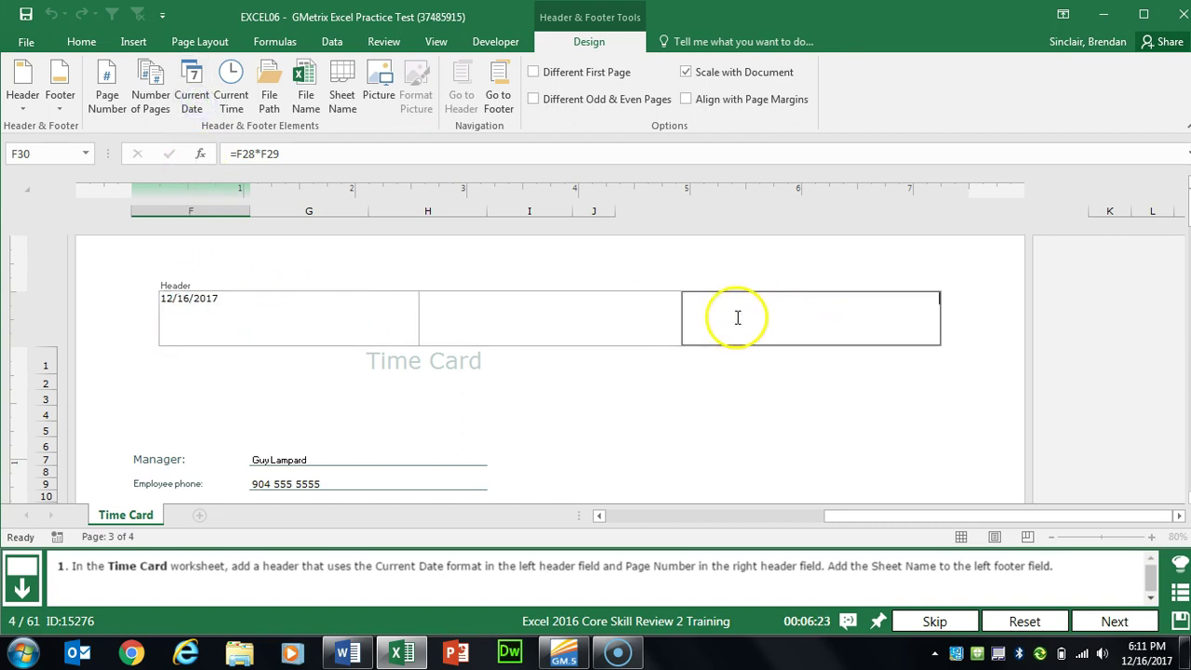
left_click(119, 108)
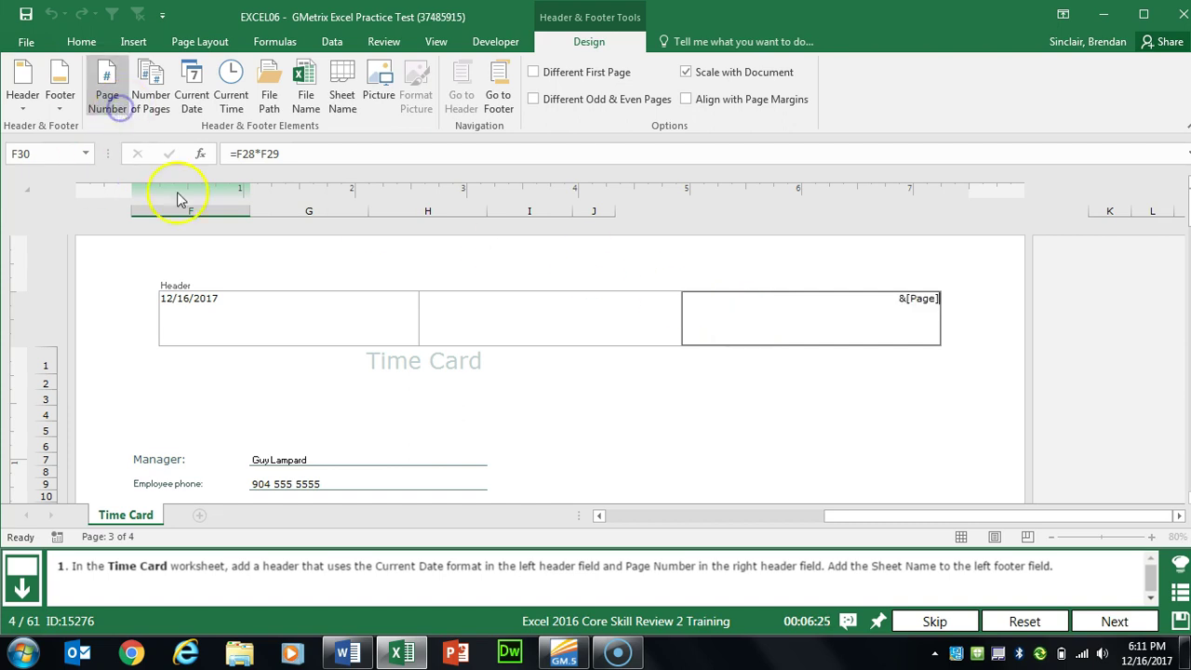
left_click(502, 104)
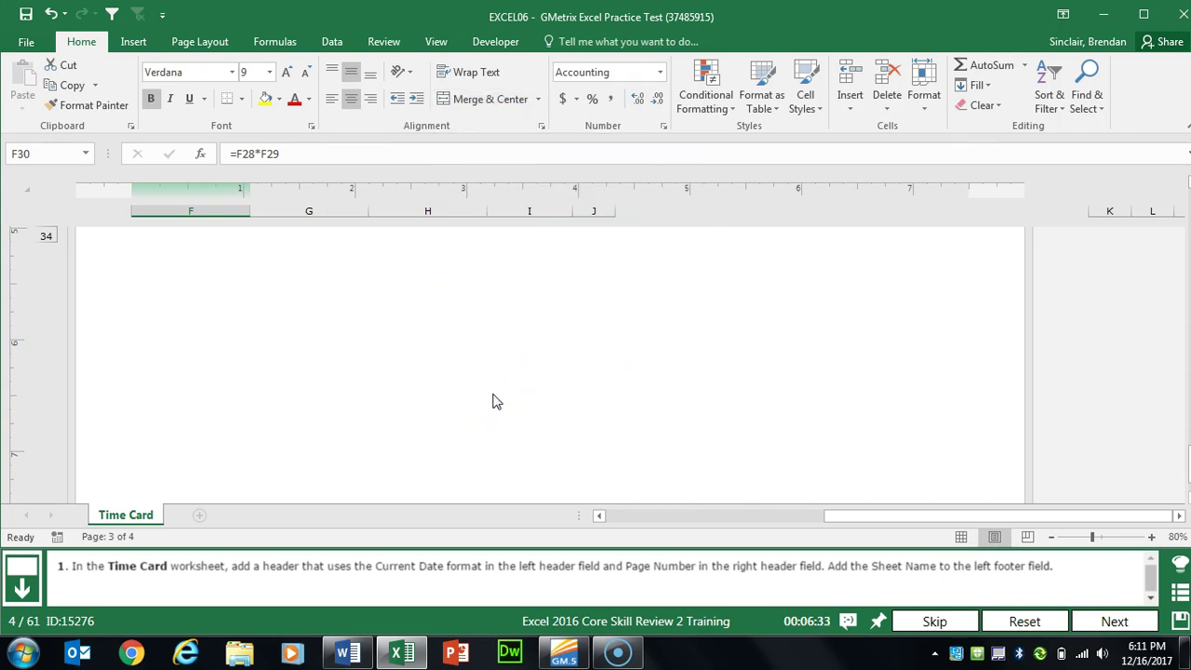
Insert the Sheet Name element into Time Card's left footer, then go to the next task
scroll(495, 400, "down", 4)
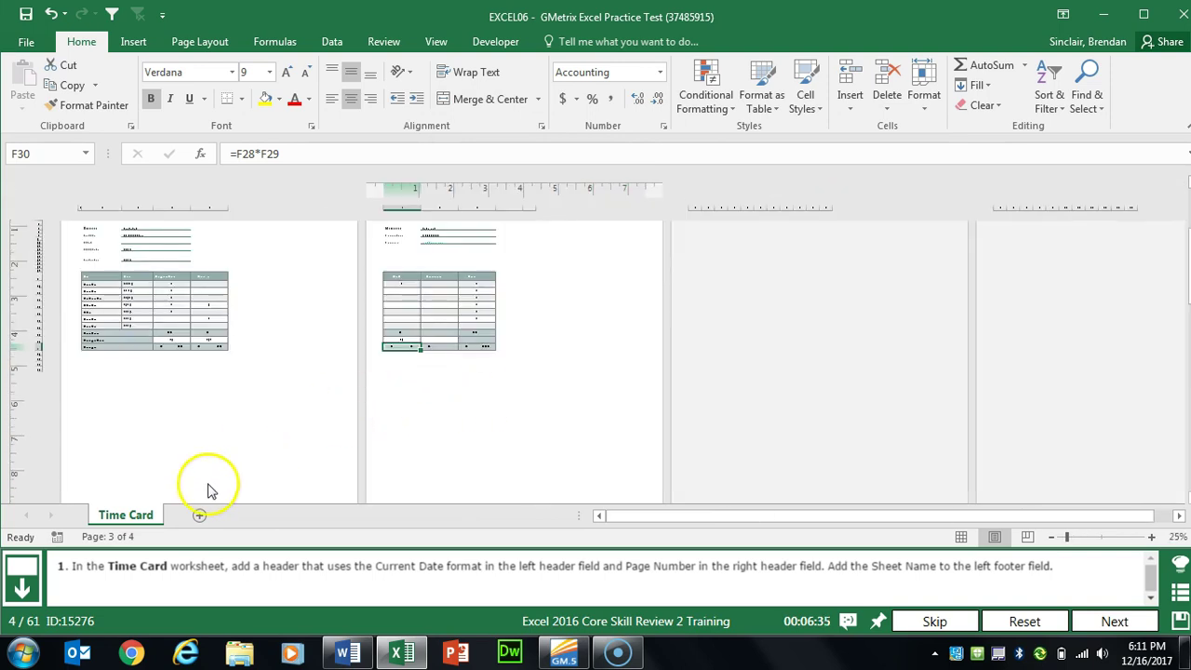
scroll(153, 465, "down", 2)
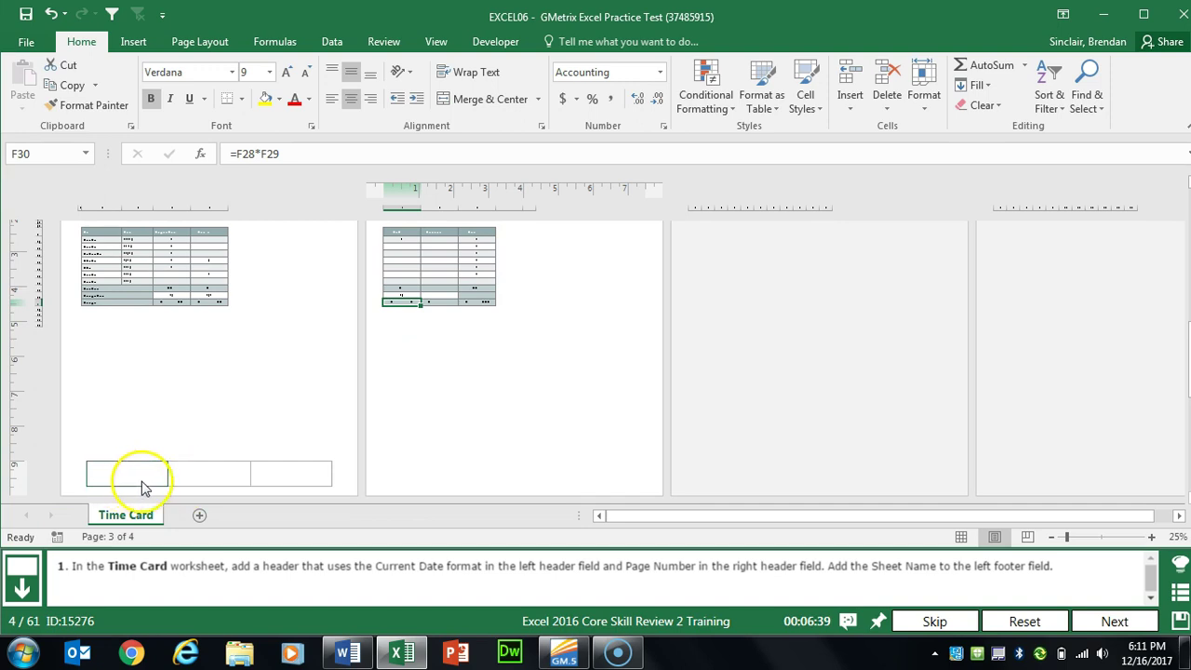
left_click(142, 476)
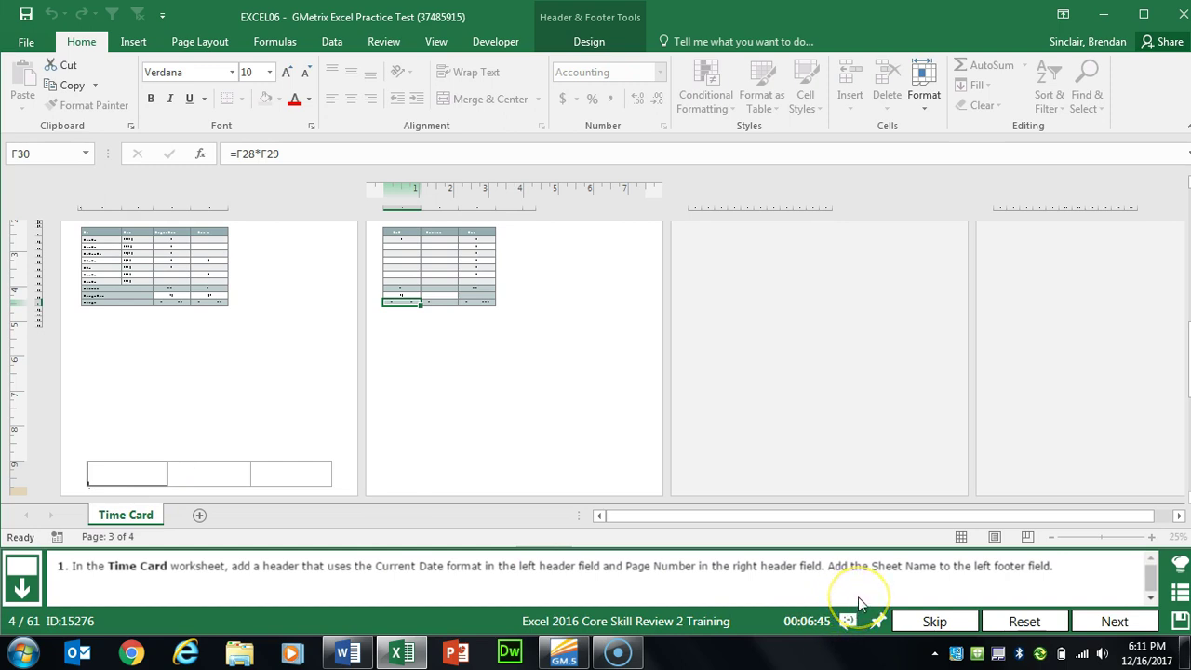
left_click(131, 473)
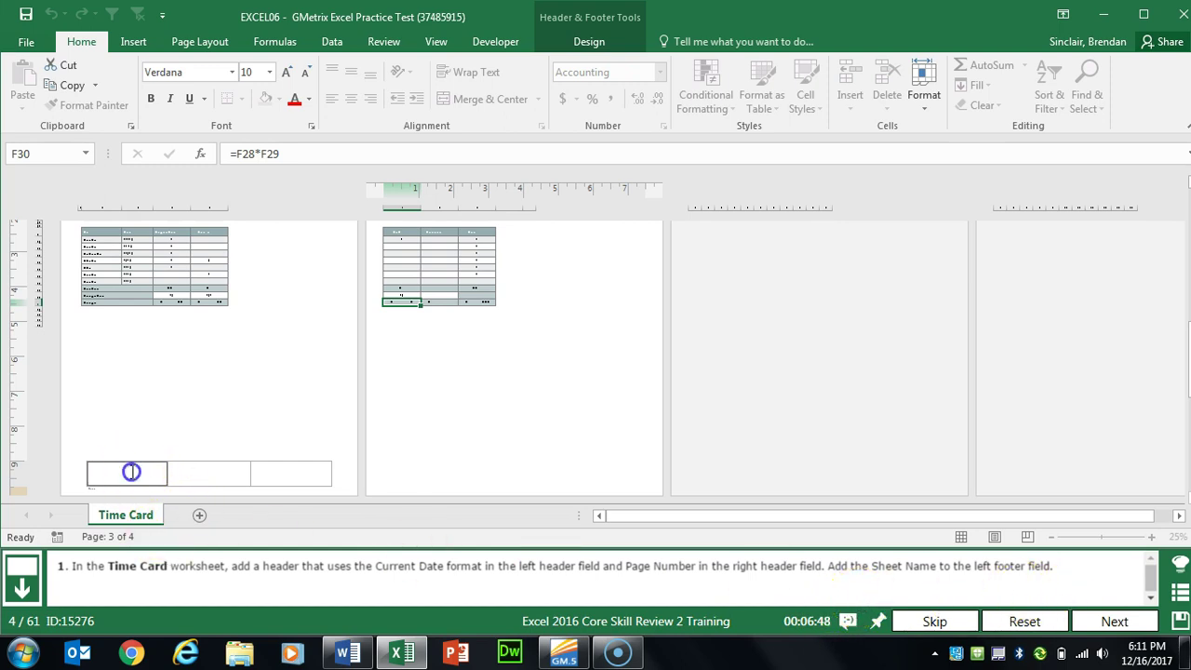
left_click(589, 41)
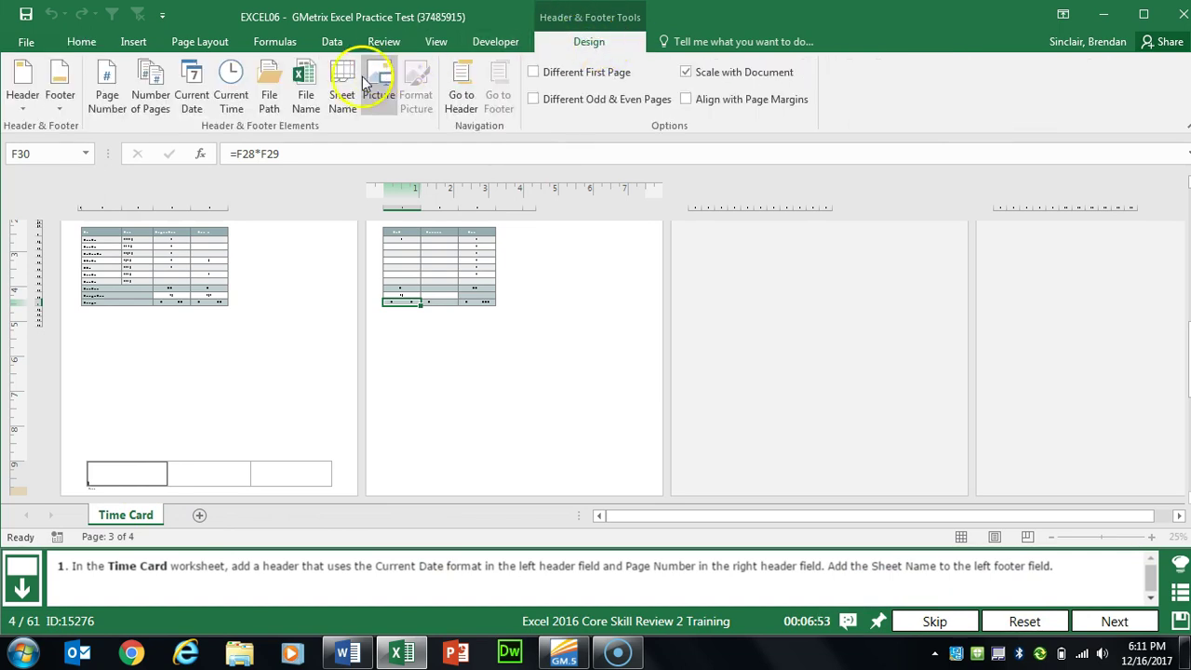
left_click(342, 102)
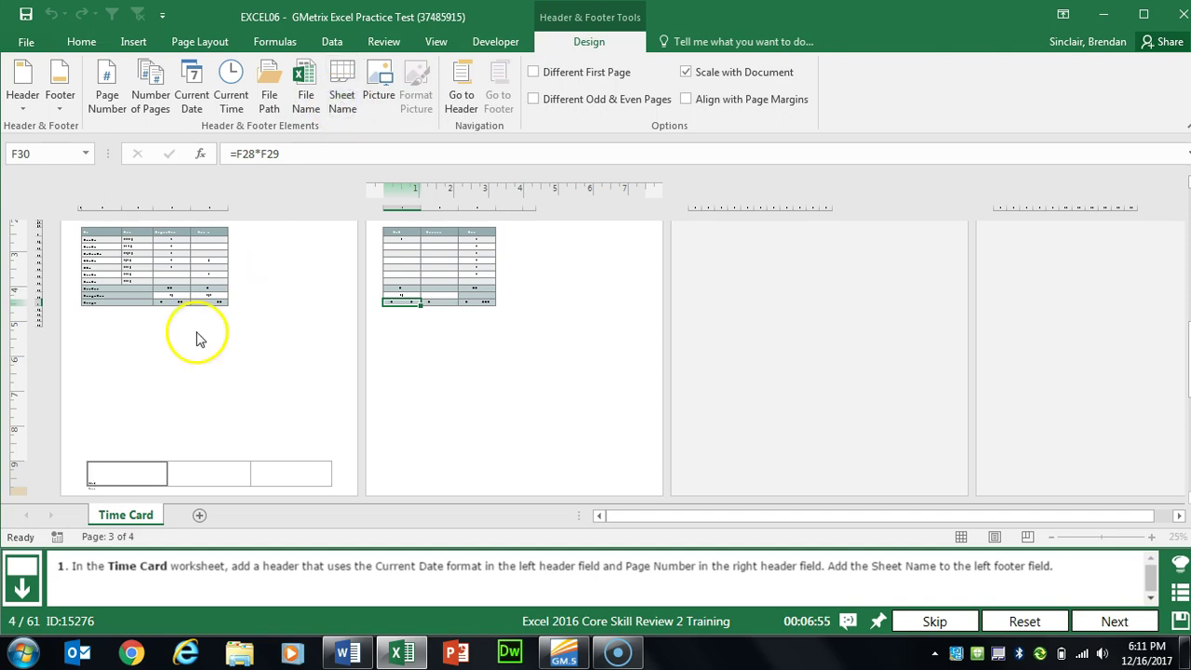
left_click(162, 399)
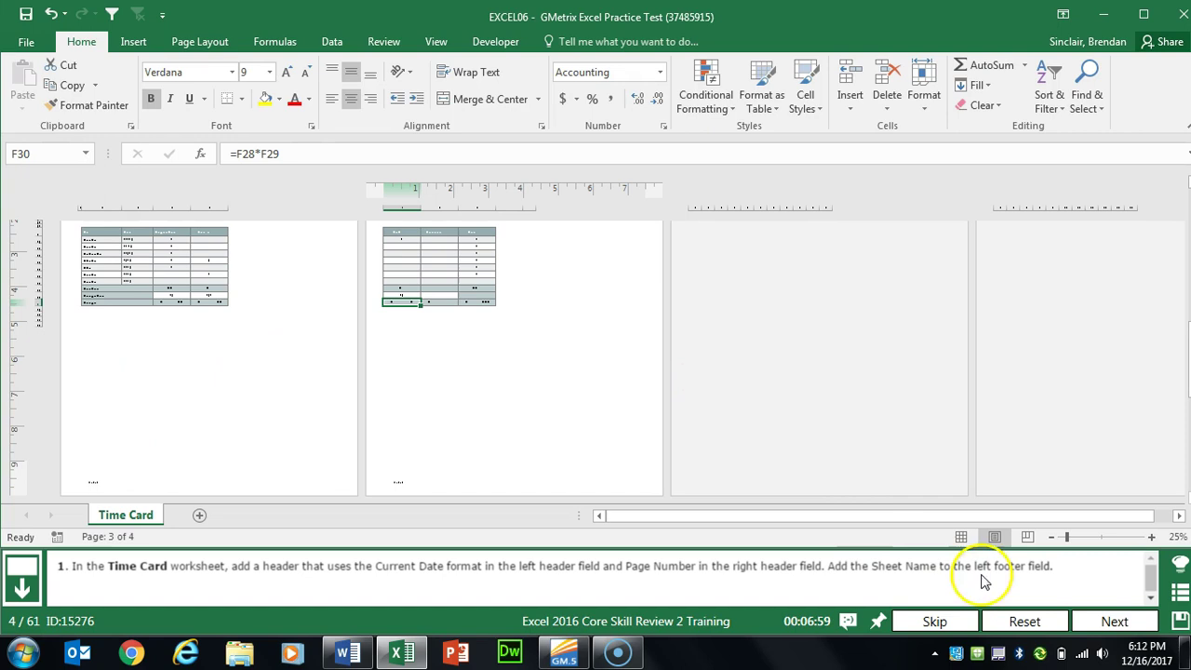
left_click(1114, 621)
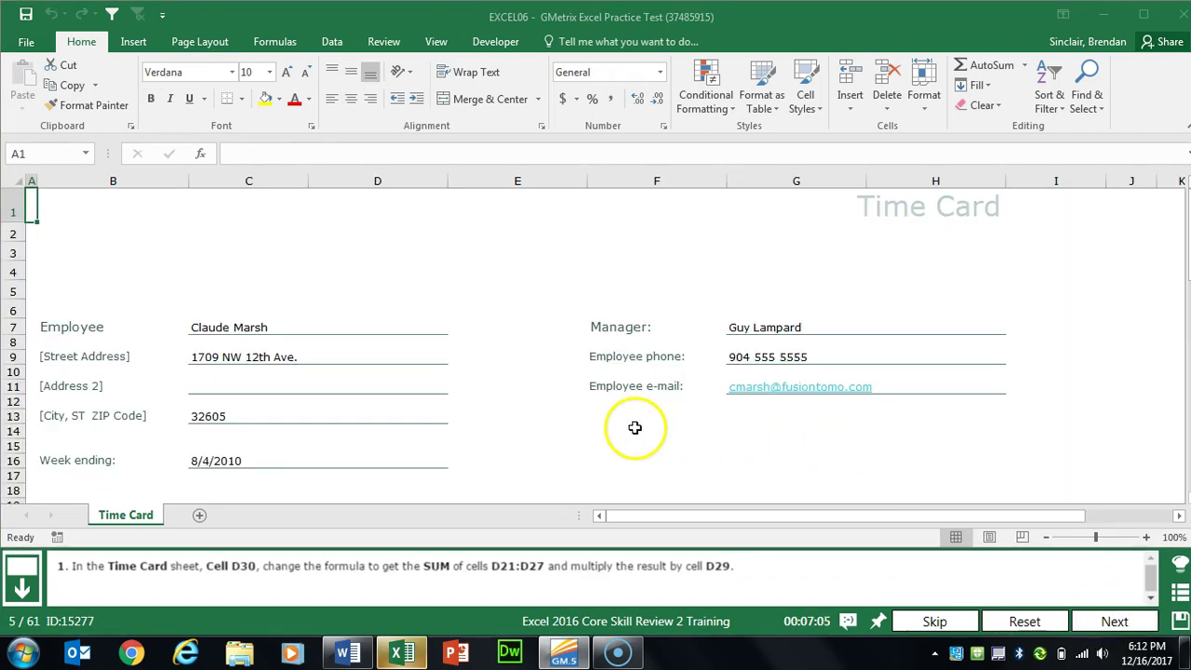
Enter =SUM(D21:D27)*D29 in cell D30 and continue to task 6
left_click(566, 418)
scroll(566, 418, "down", 4)
scroll(566, 421, "down", 3)
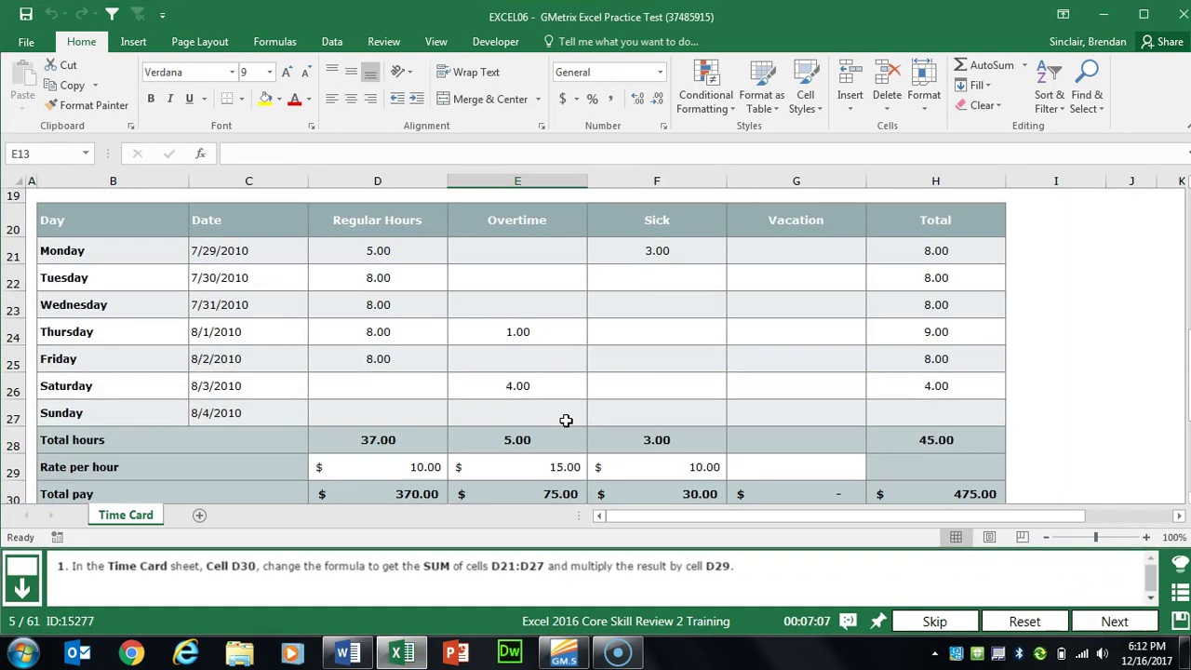
left_click(356, 426)
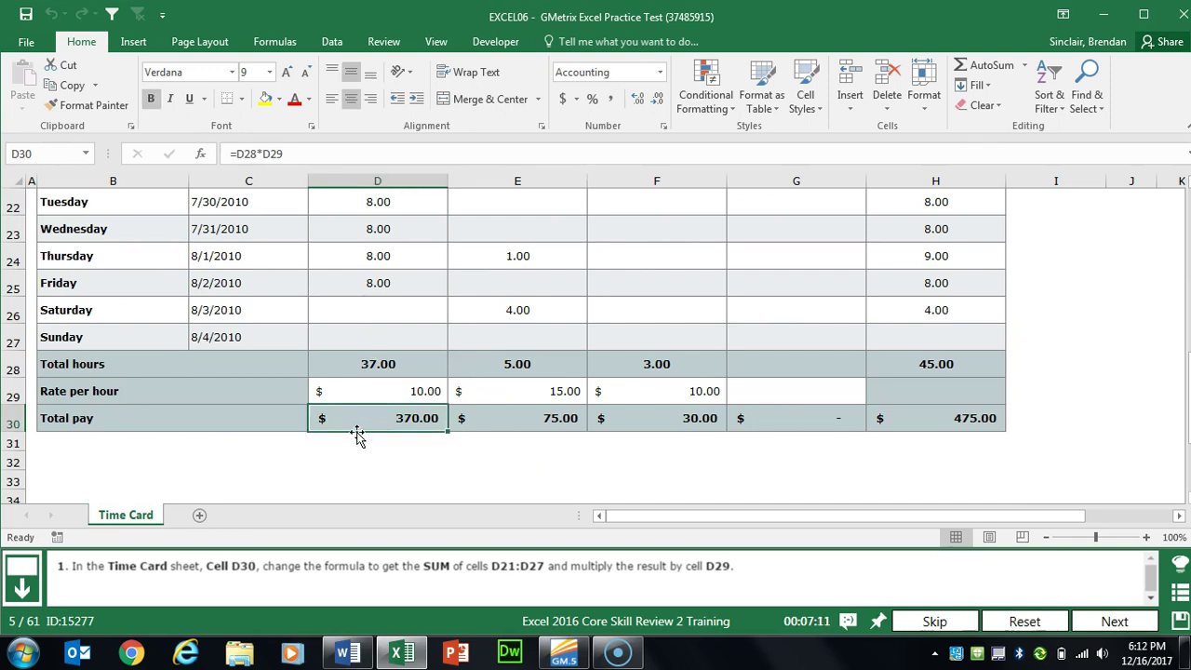
type("=sum")
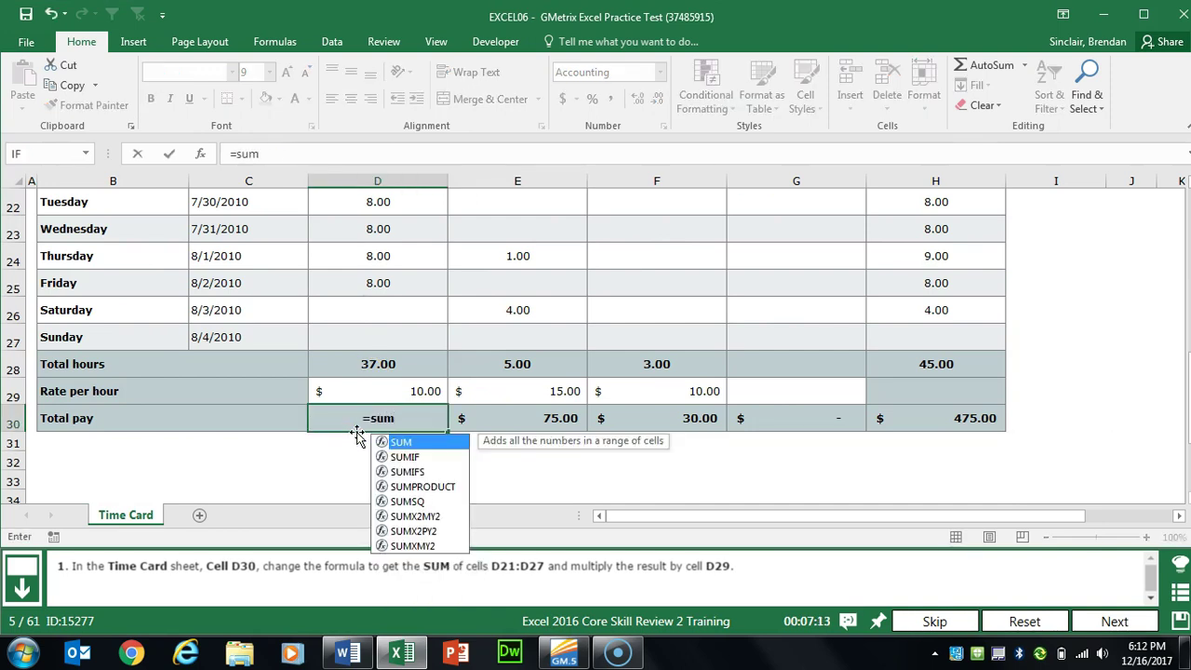
type("(d2")
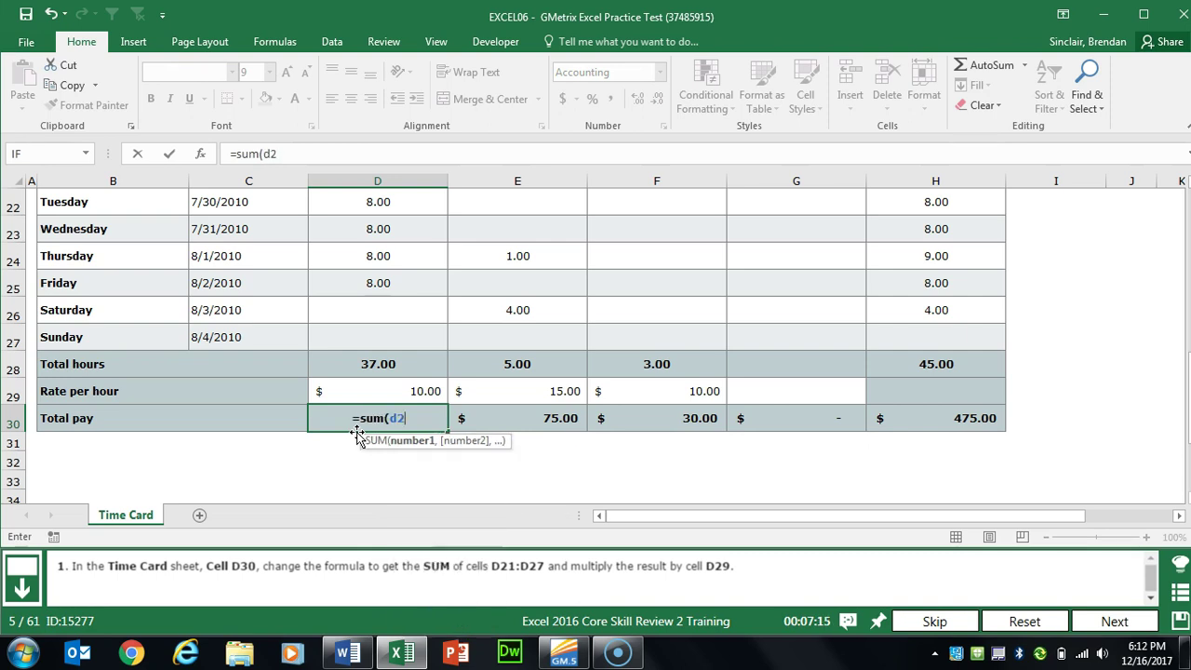
type("1:d27")
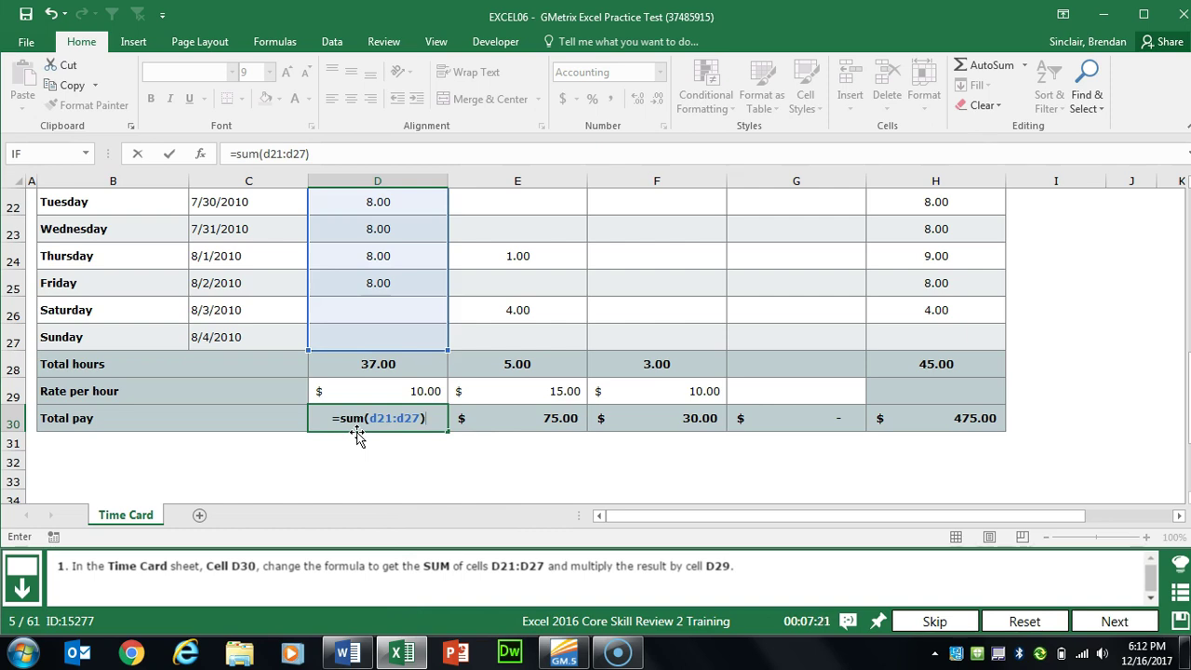
type("*d29")
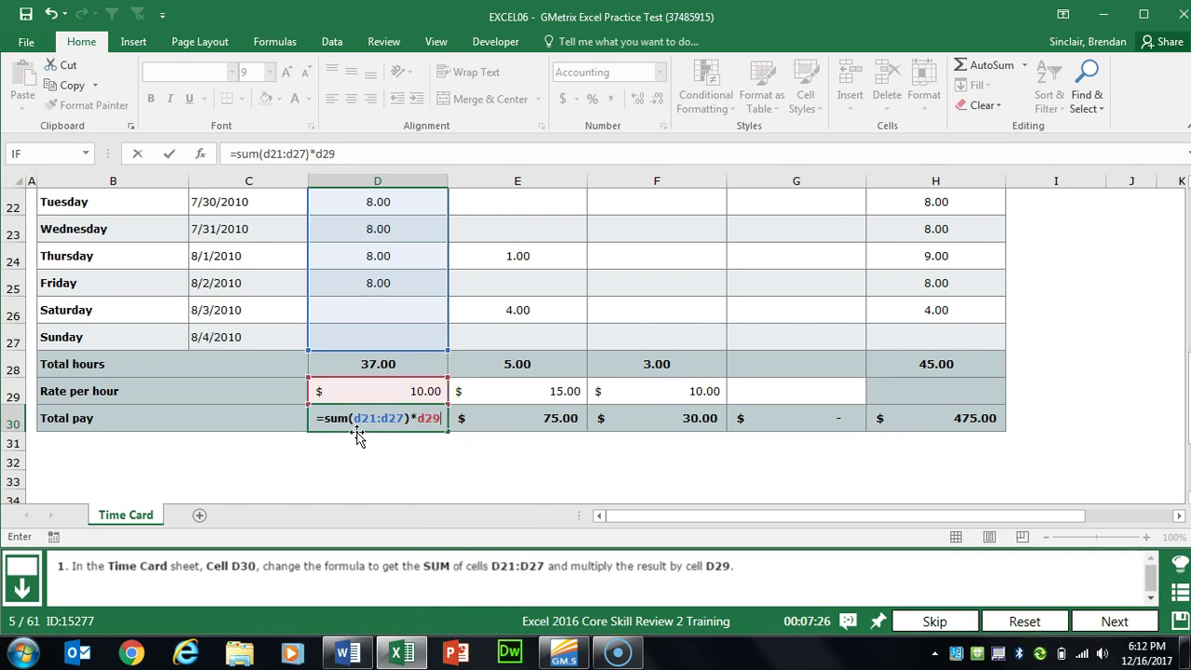
key("Return")
left_click(1112, 621)
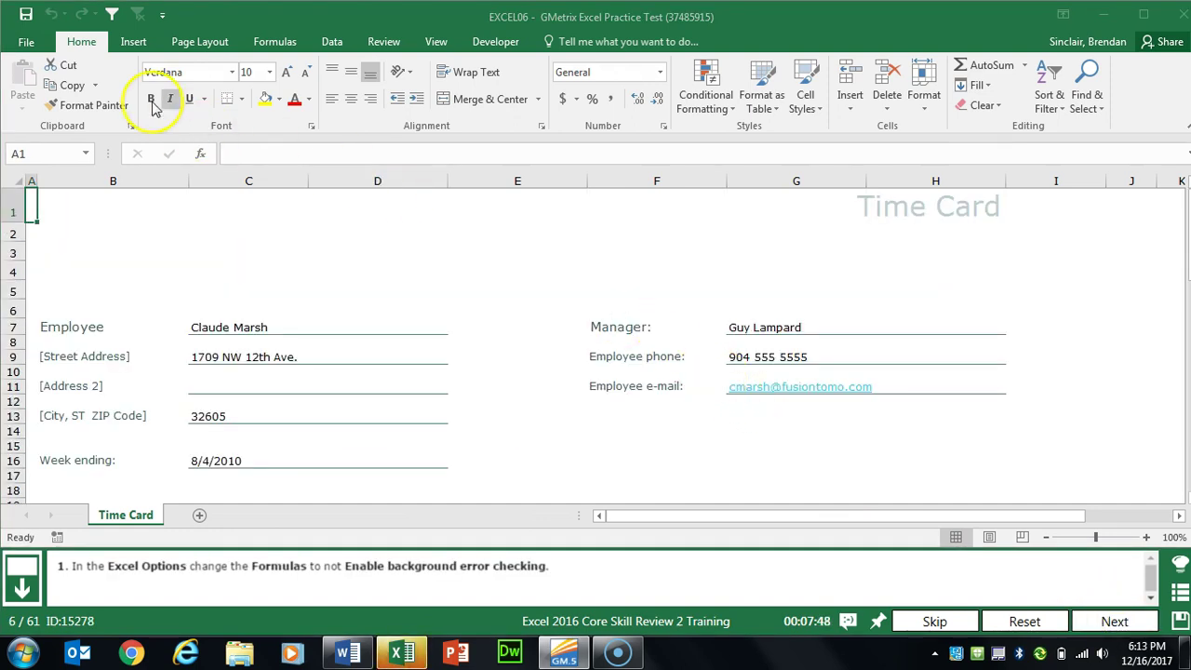
Uncheck Enable background error checking in the Formulas options, then advance to the margins task
left_click(32, 41)
left_click(31, 395)
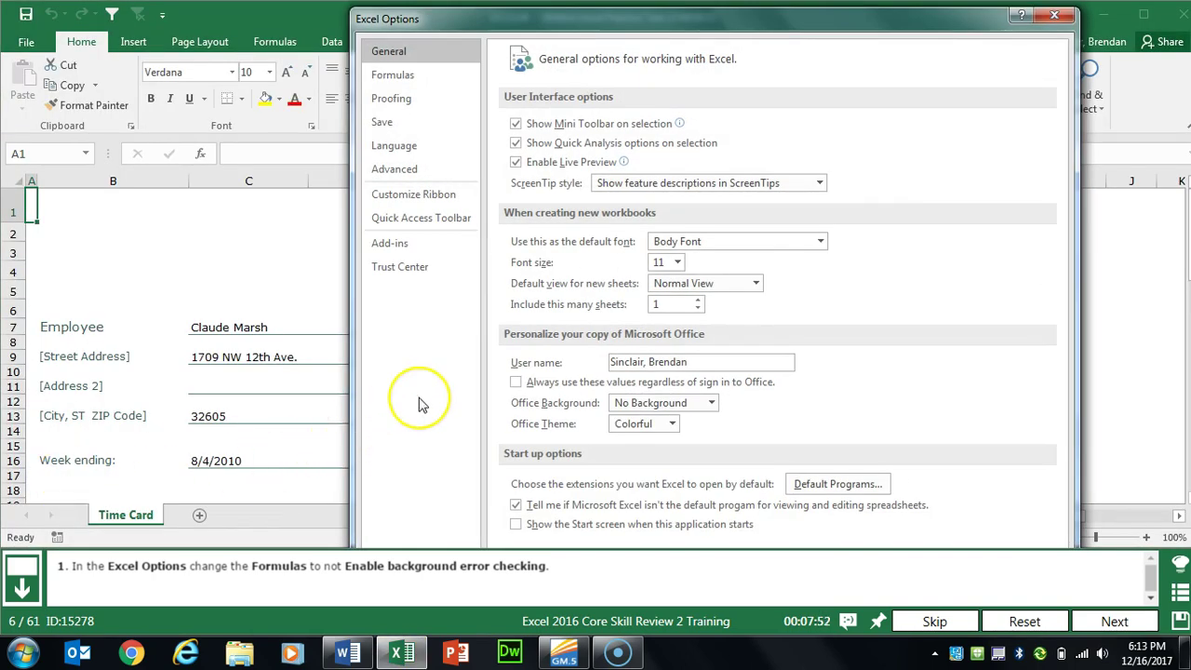
left_click(421, 97)
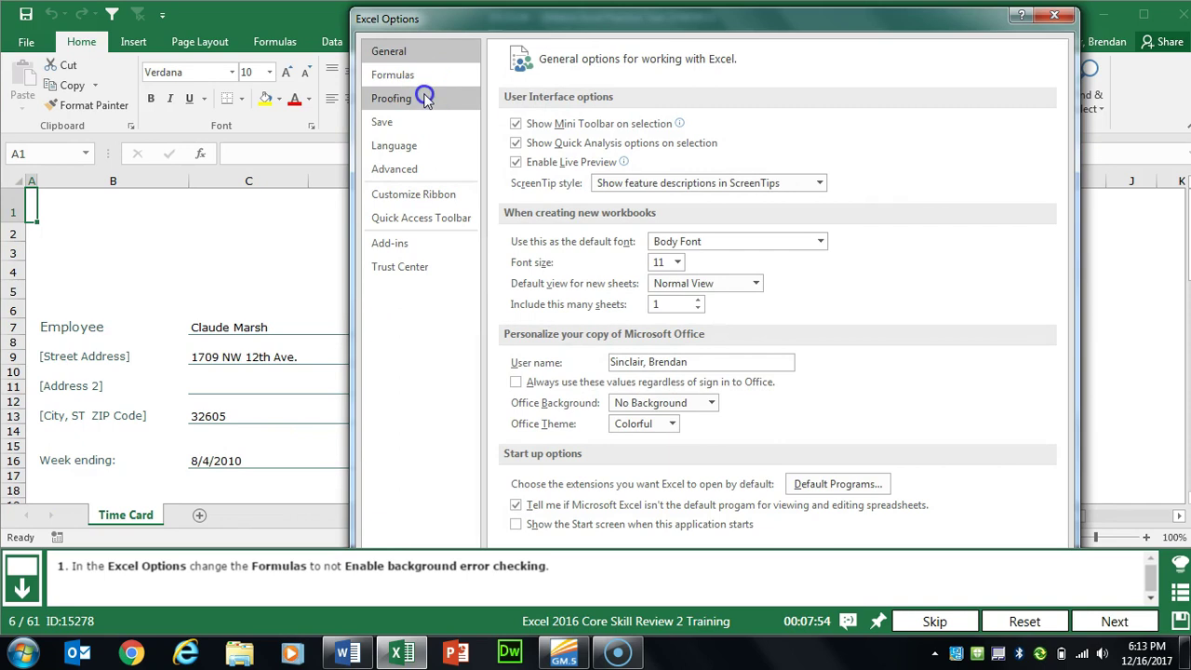
left_click(426, 78)
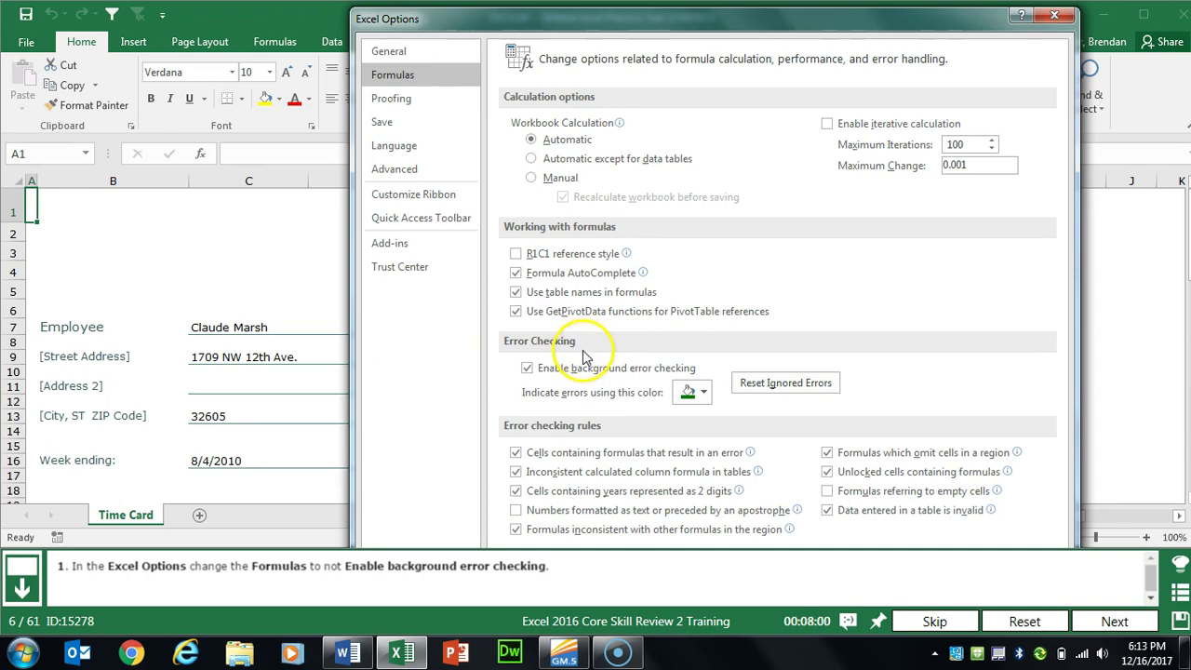
left_click(526, 369)
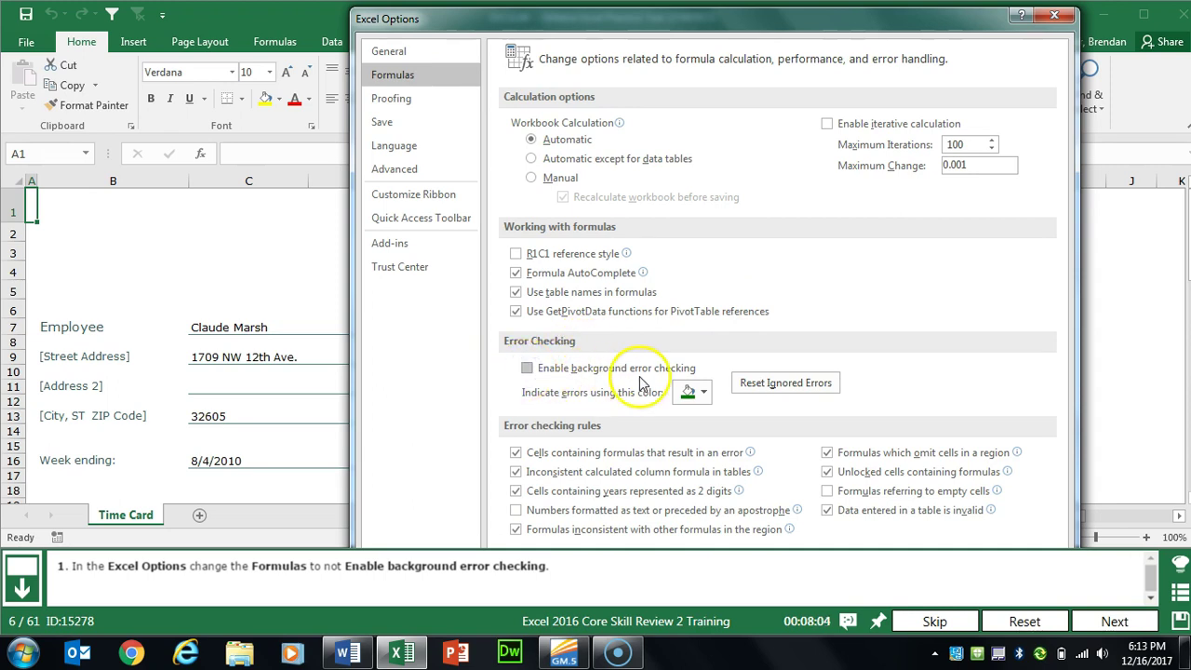
left_click_drag(885, 20, 874, 78)
left_click(1113, 622)
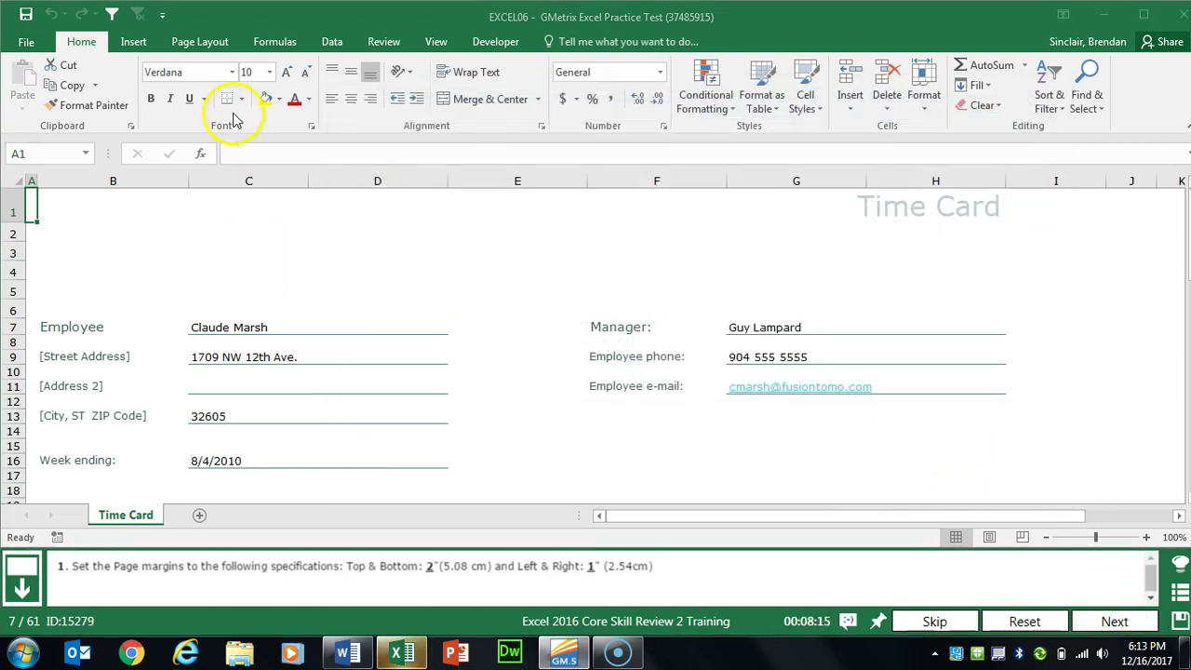
Set custom margins of 2" top and bottom and 1" left and right, then continue
left_click(214, 42)
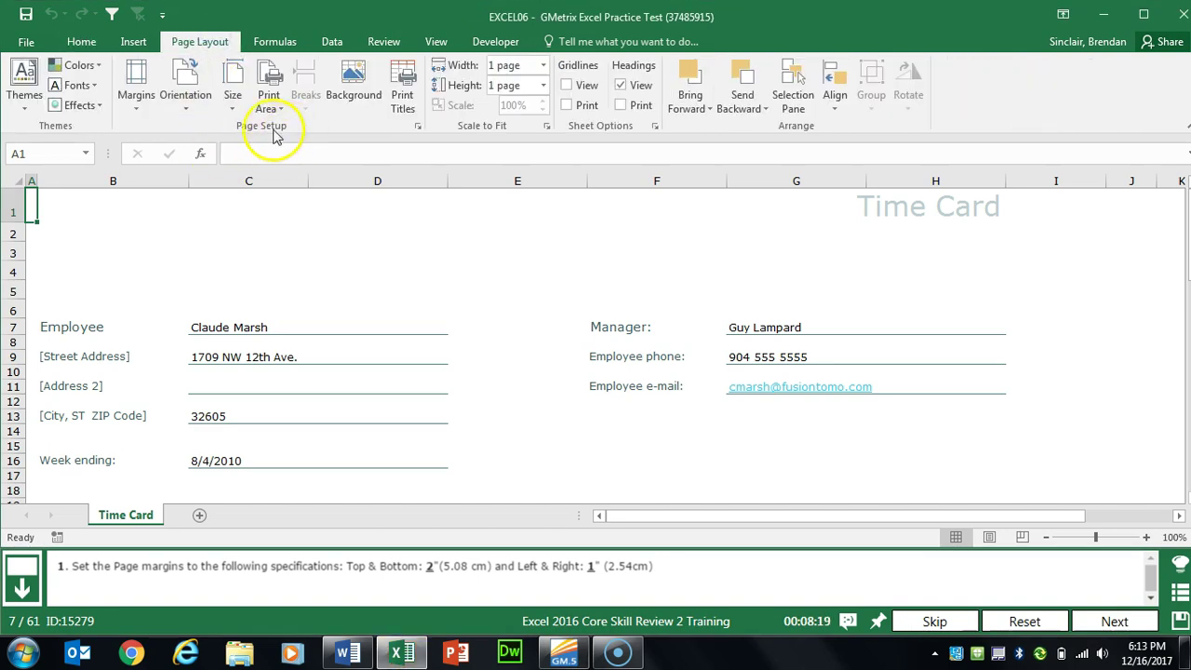
left_click(139, 110)
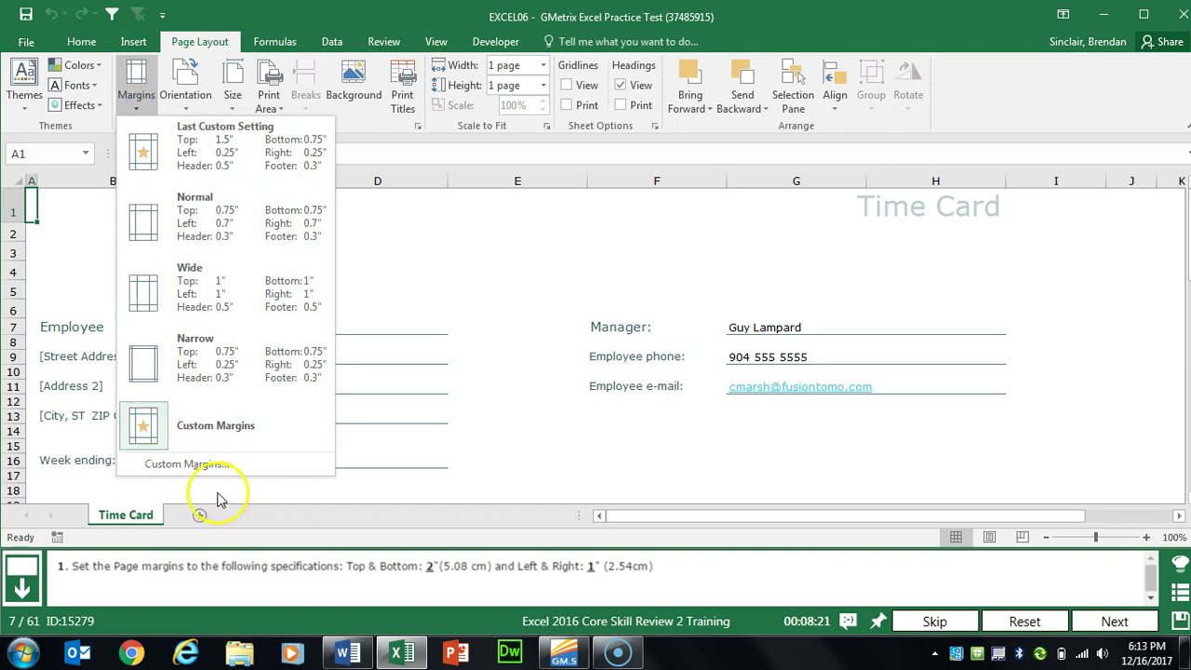
left_click(242, 470)
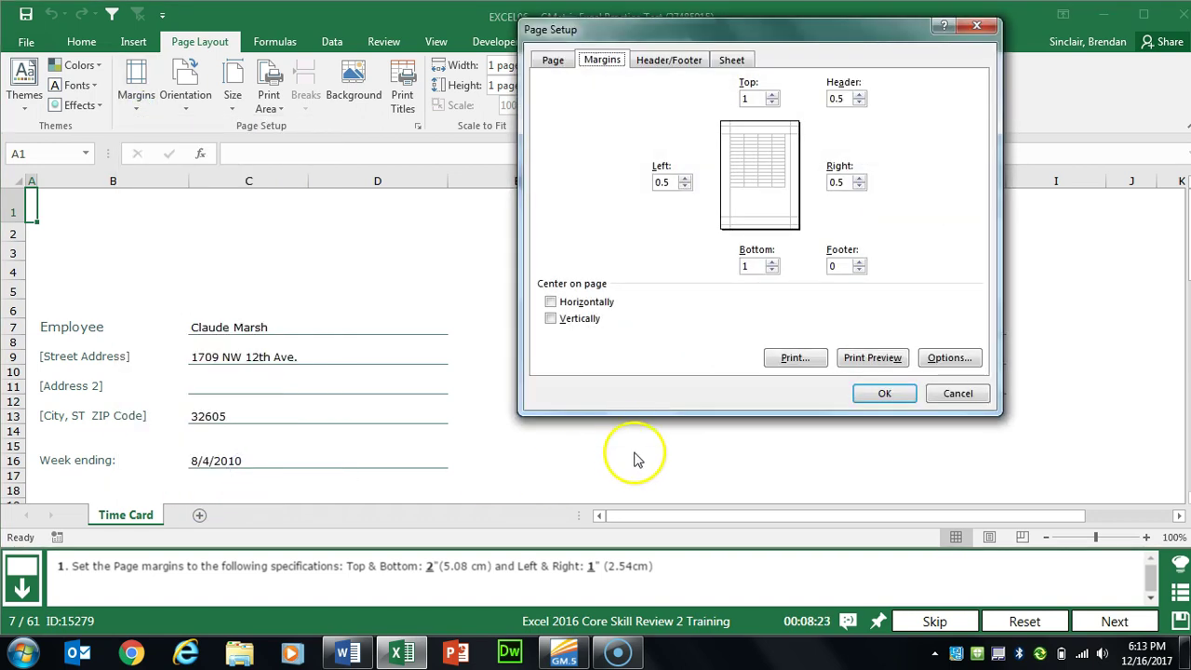
double_click(747, 97)
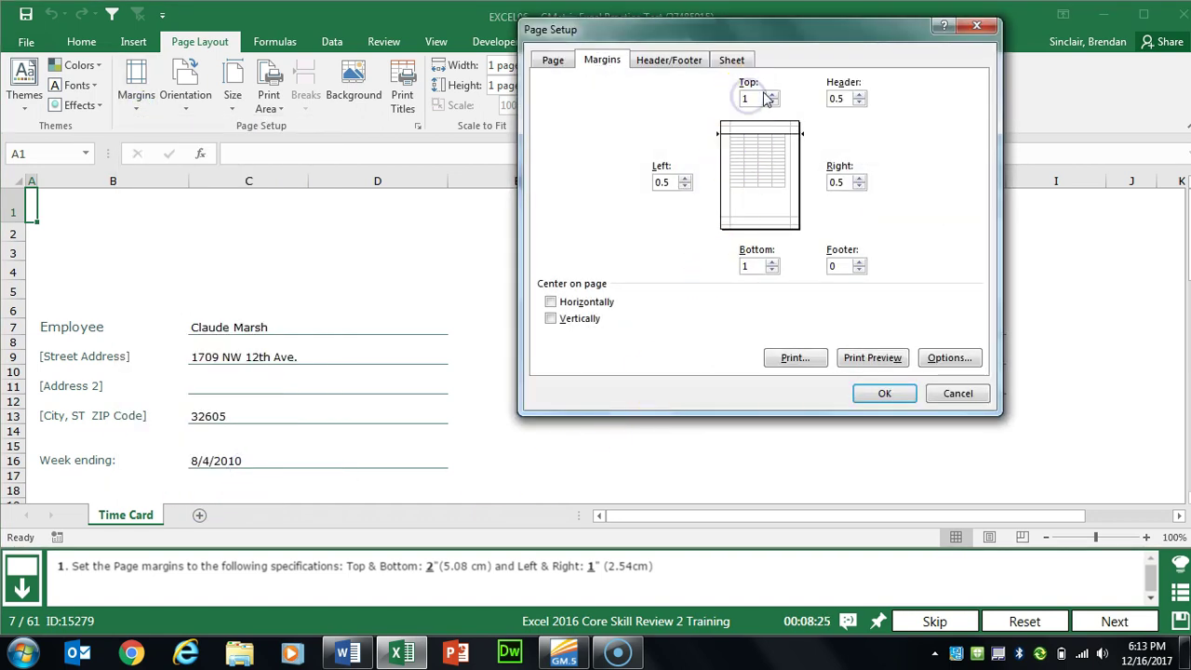
type("2")
left_click(756, 267)
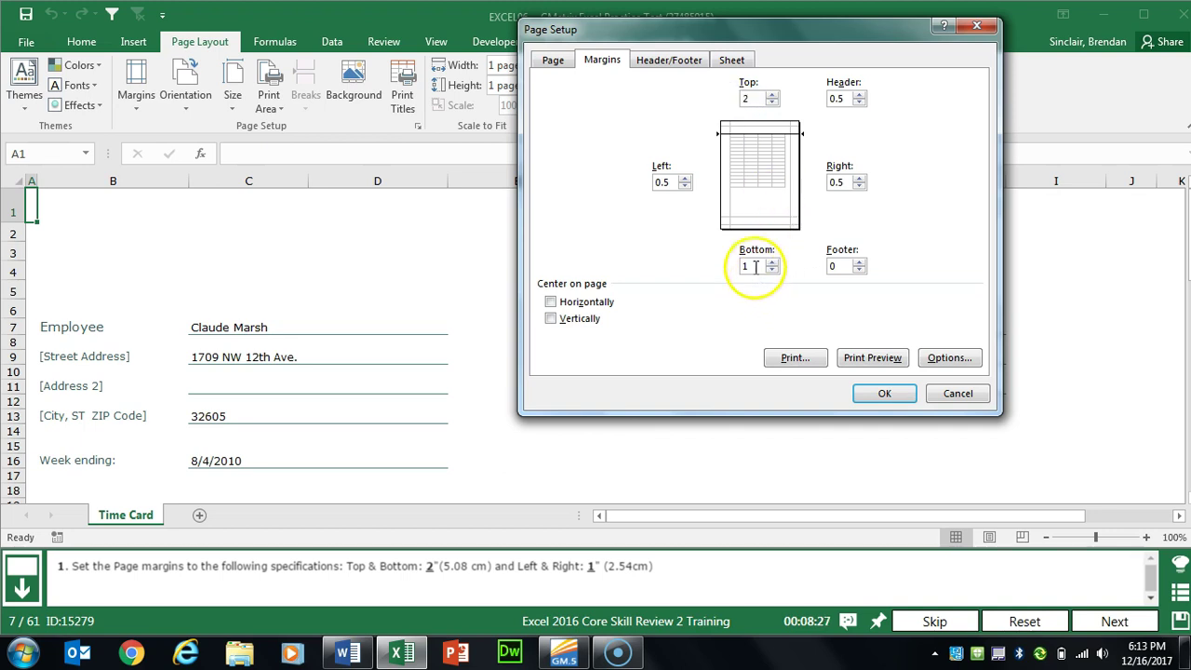
double_click(666, 183)
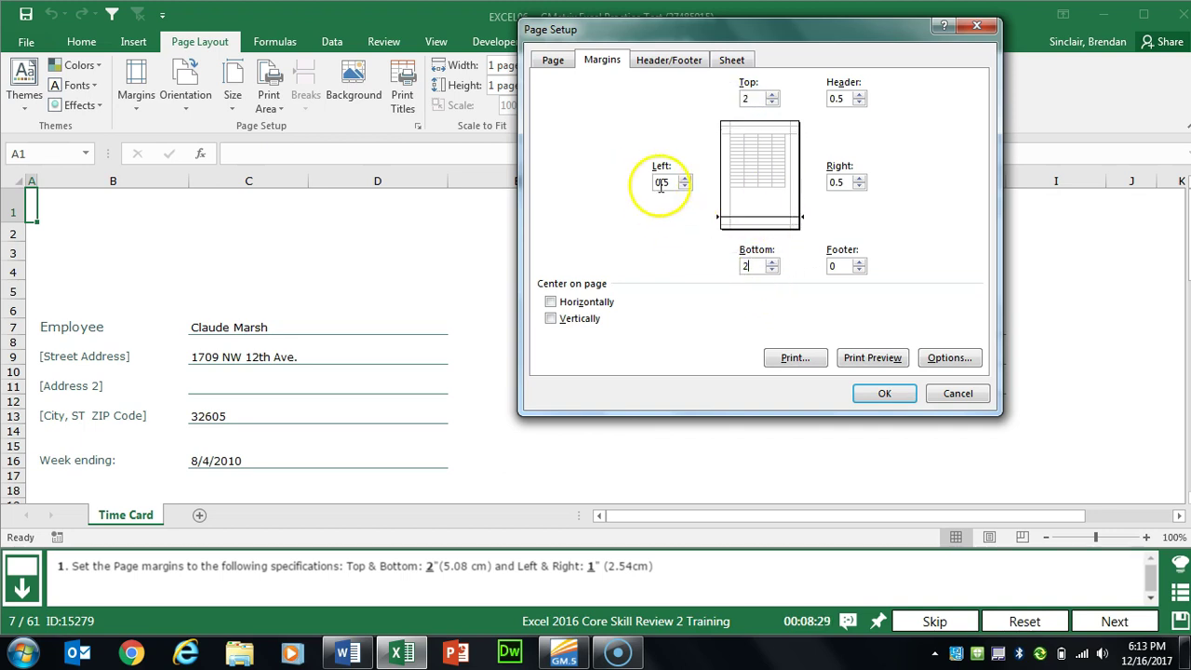
left_click(848, 183)
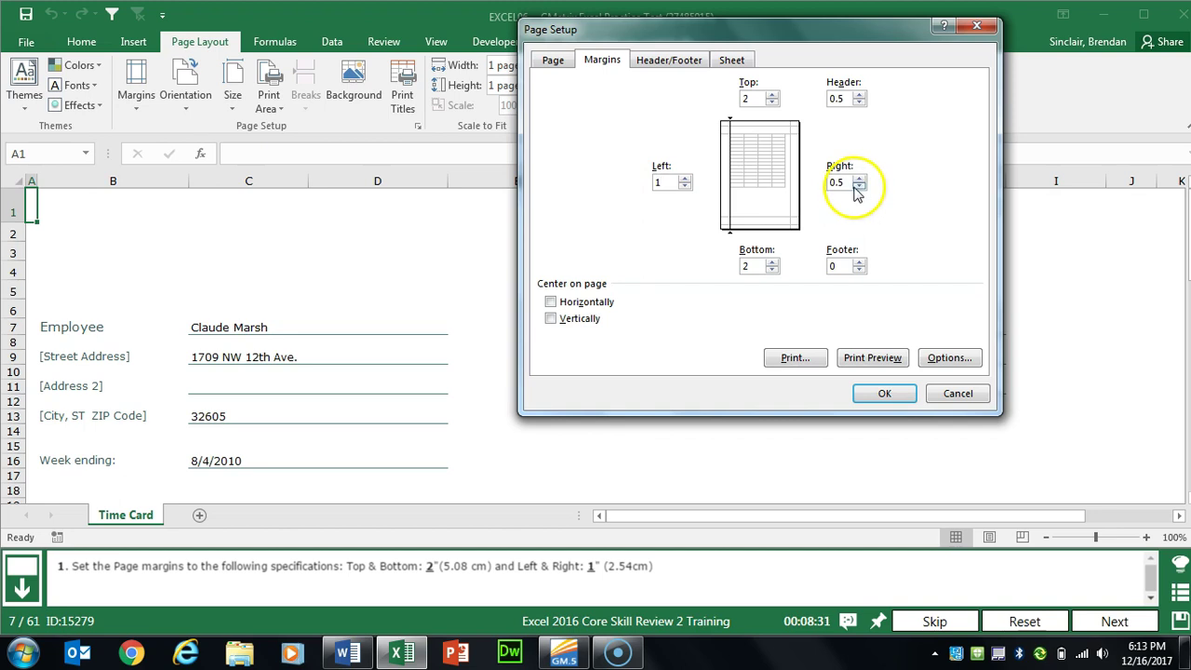
left_click(880, 392)
left_click(1113, 620)
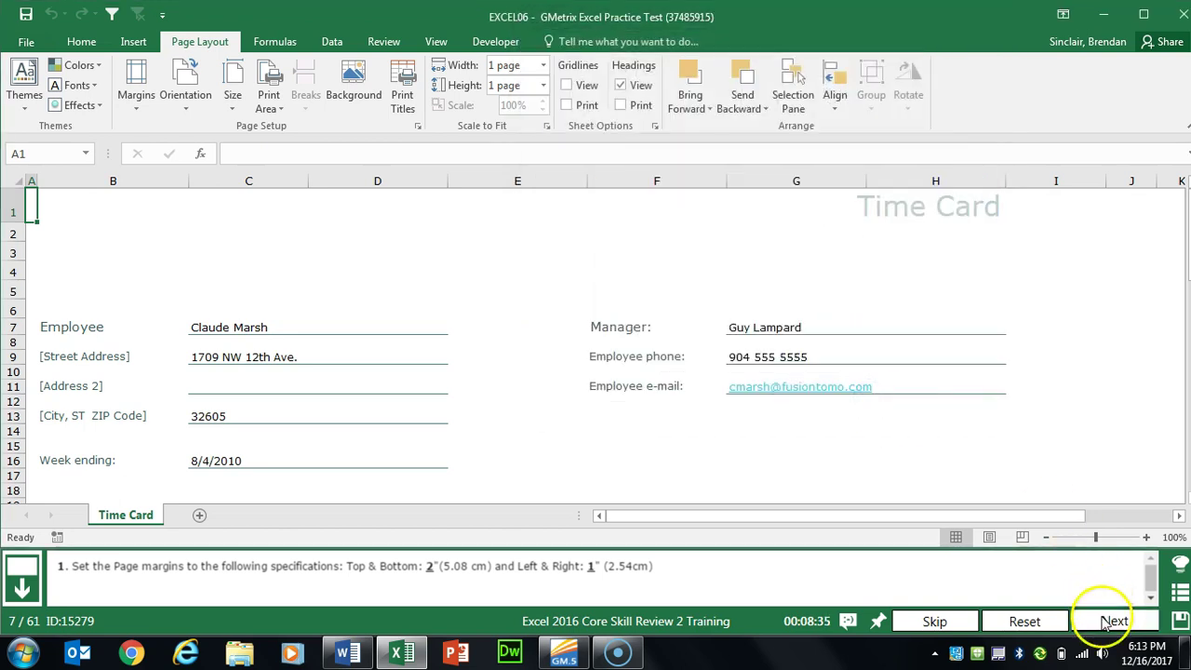
left_click(679, 378)
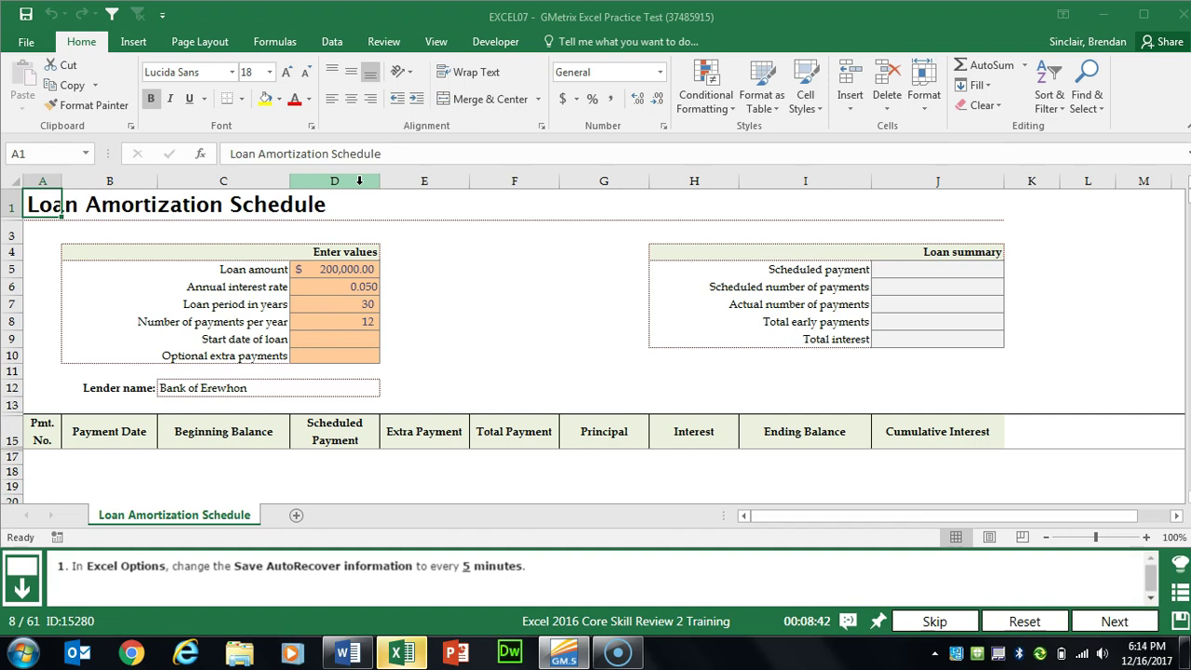
Lower the AutoRecover save interval from 10 to 5 minutes in the Save options
left_click(28, 42)
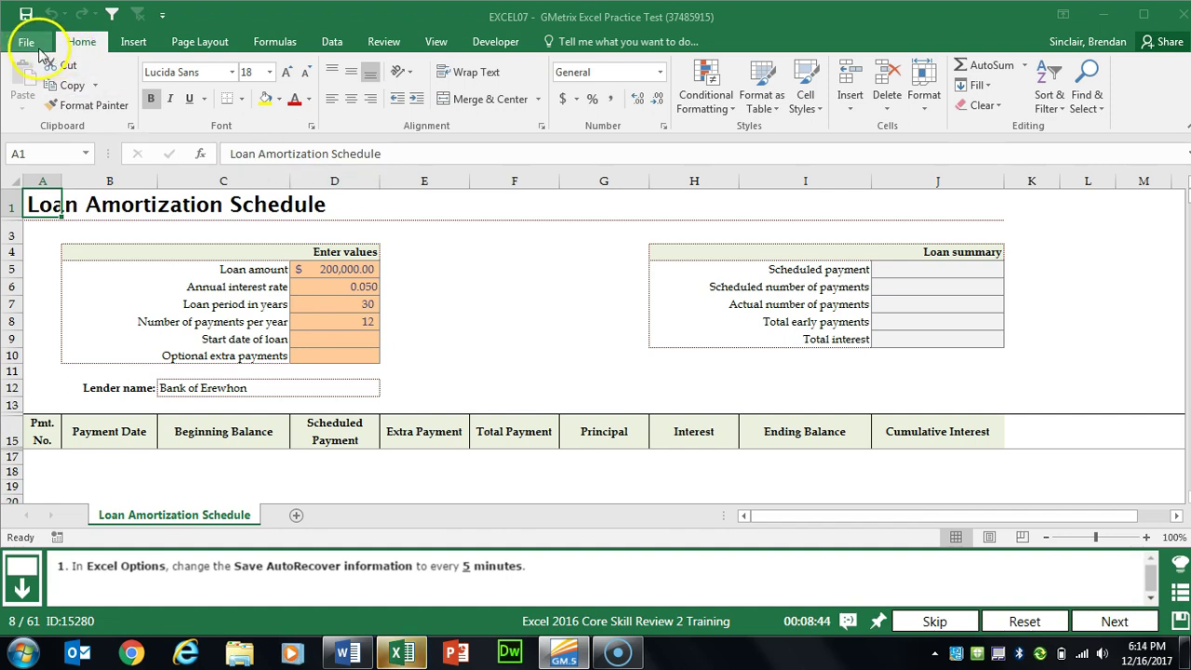
left_click(42, 493)
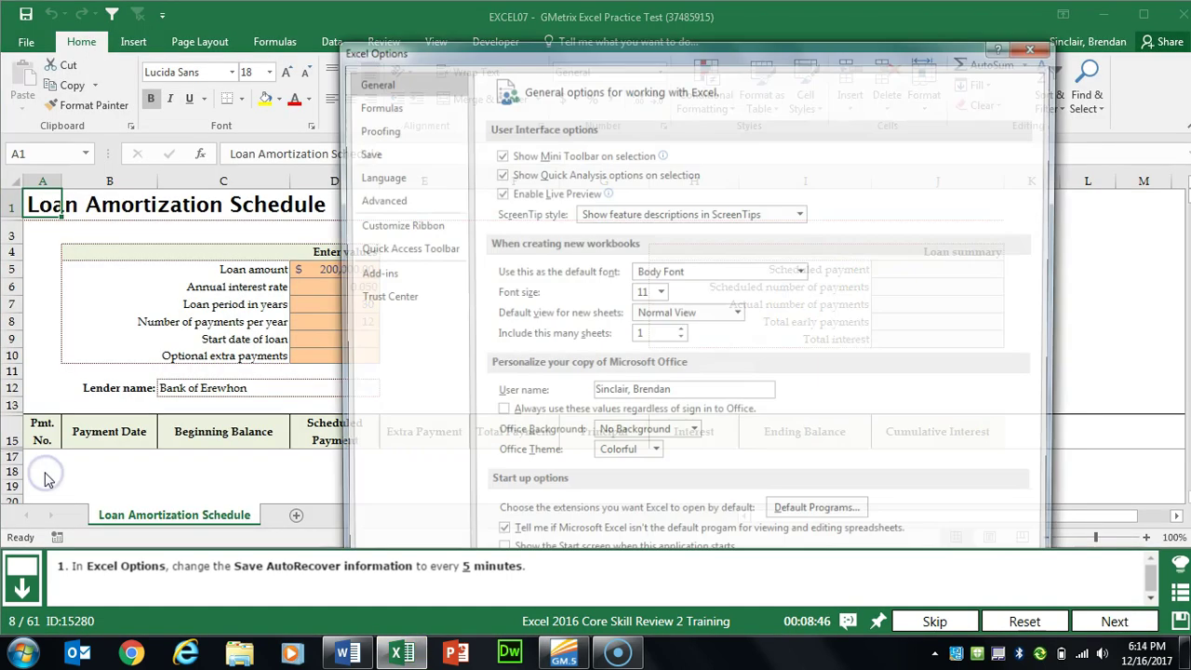
left_click(413, 156)
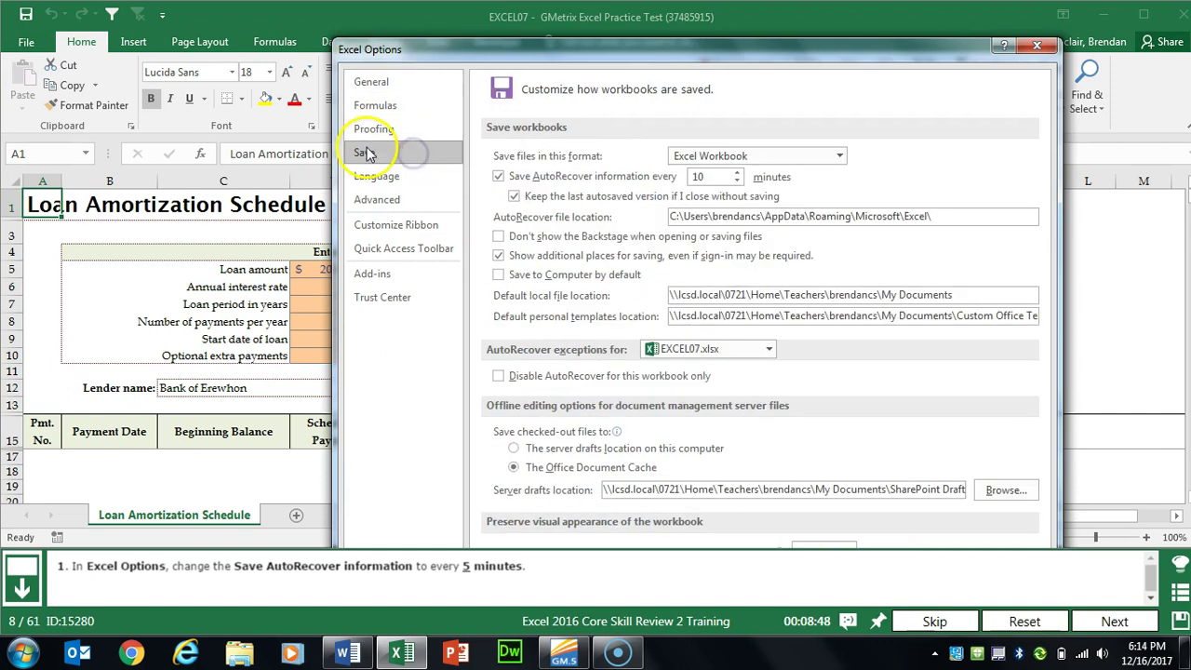
left_click(738, 181)
left_click(738, 181)
left_click_drag(819, 40, 815, 79)
left_click(943, 453)
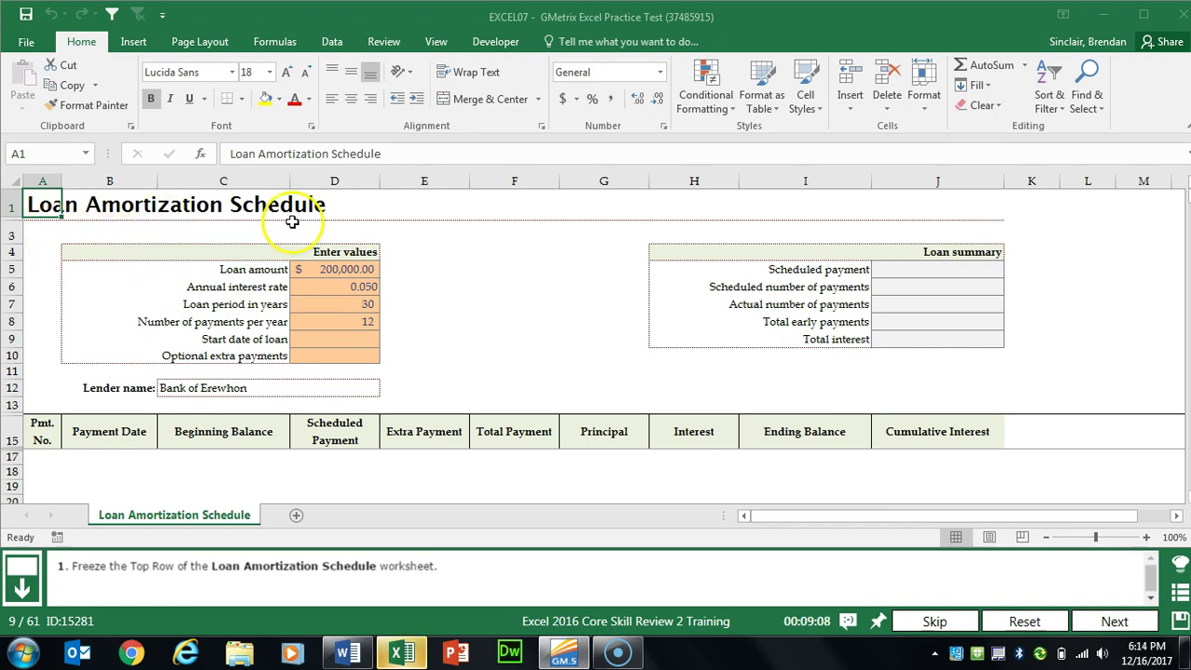
Freeze the Loan Amortization Schedule's top row using Freeze Panes > Freeze Top Row
left_click(435, 41)
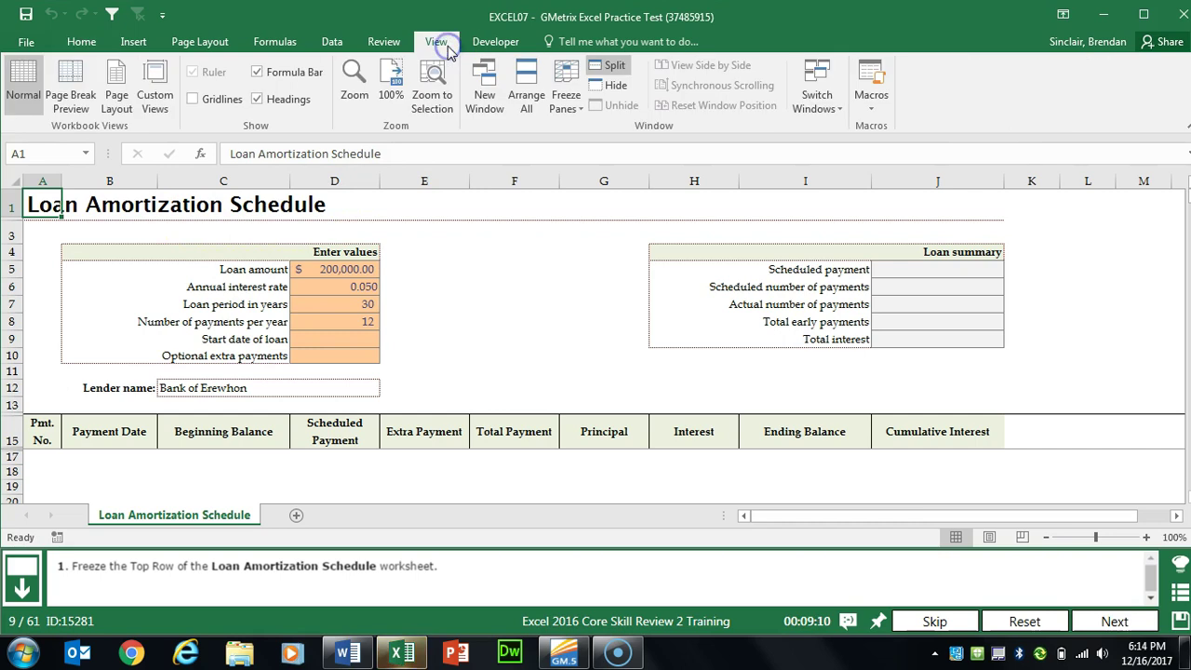
left_click(568, 104)
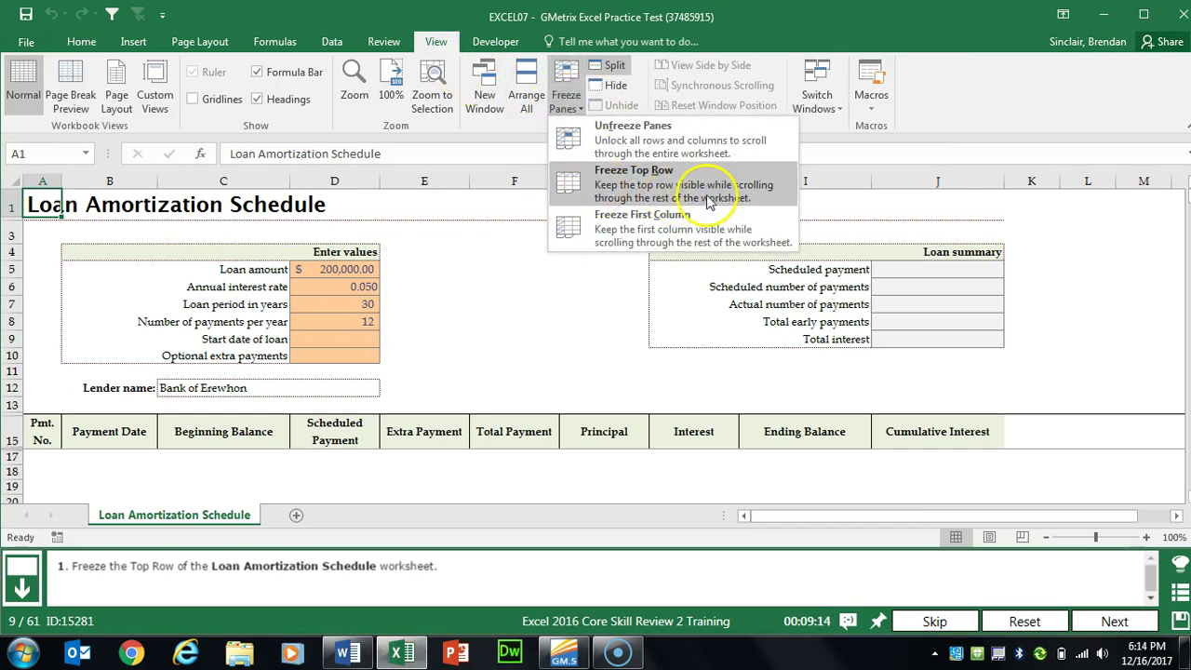
left_click(658, 195)
left_click(553, 351)
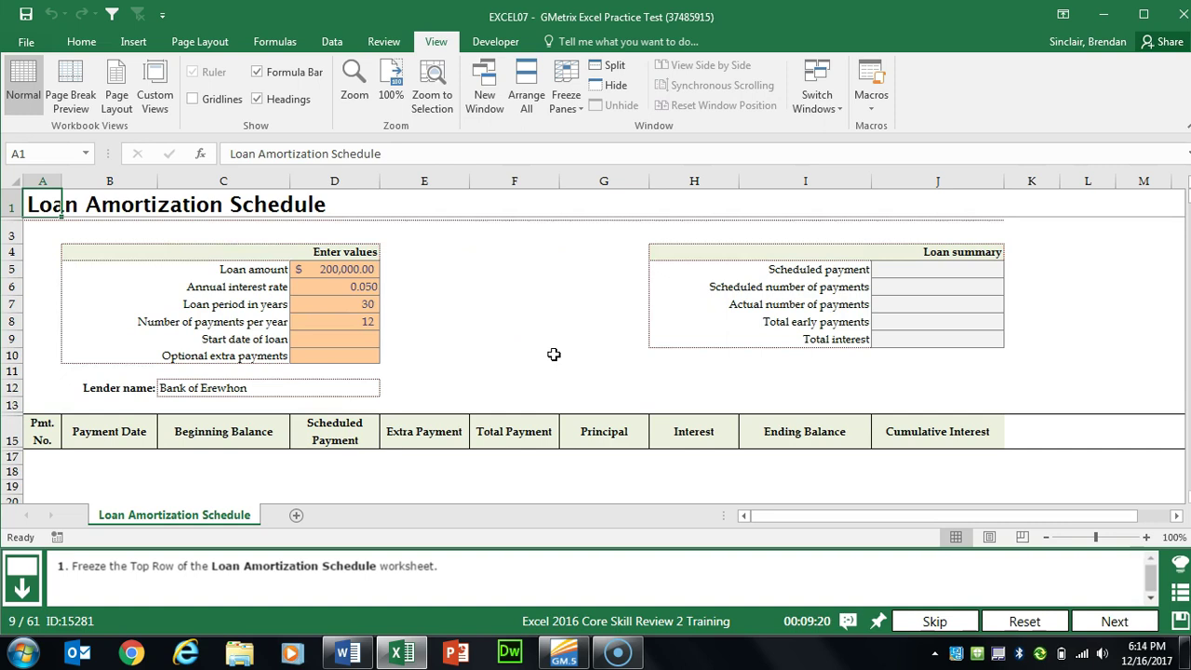
Set A1:J13 of the loan schedule as the print area, then advance to the next task
left_click(1113, 622)
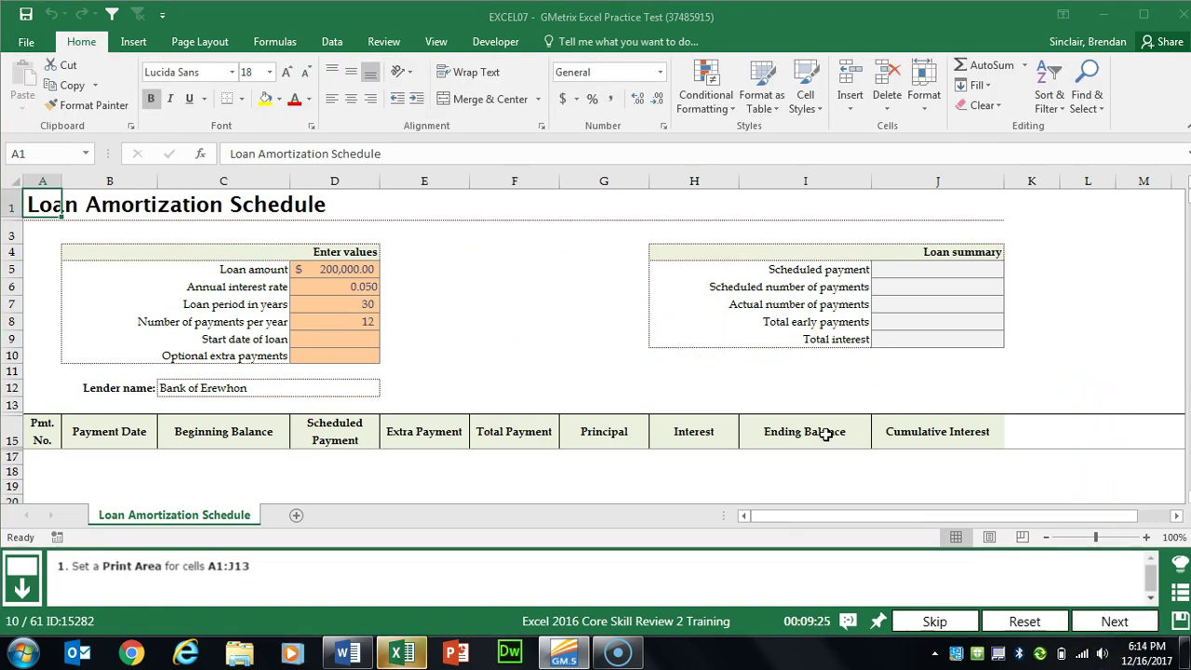
left_click(47, 203)
mouse_move(46, 203)
left_mouse_down()
mouse_move(920, 202)
mouse_move(916, 421)
mouse_move(916, 398)
left_mouse_up()
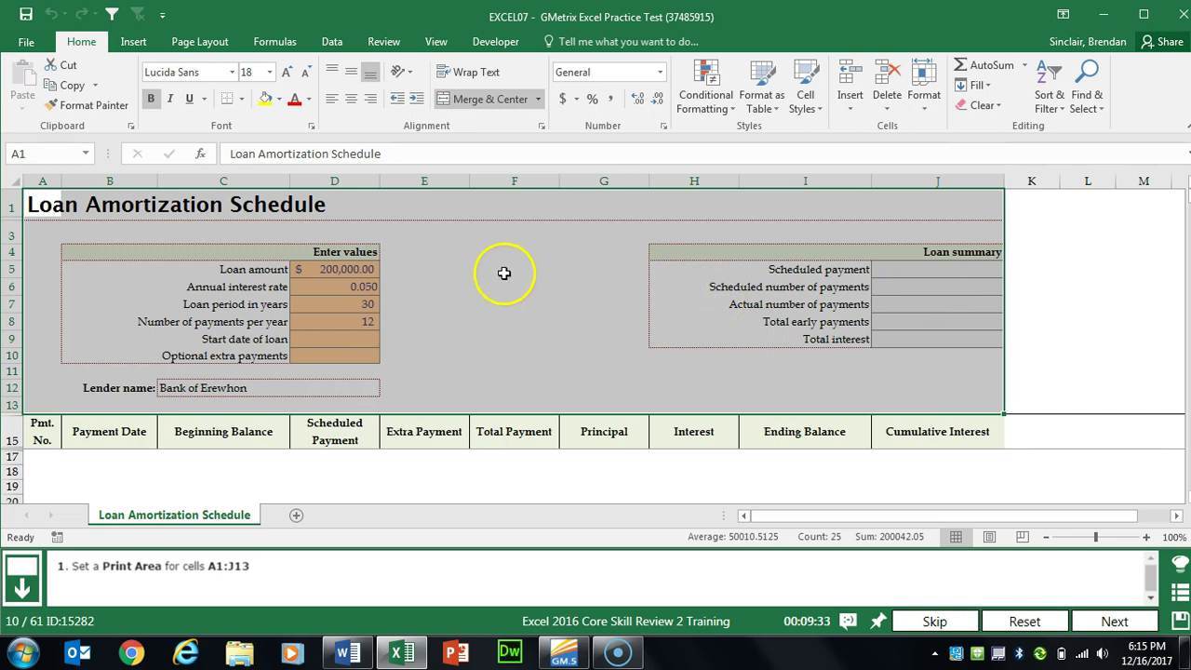
left_click(217, 44)
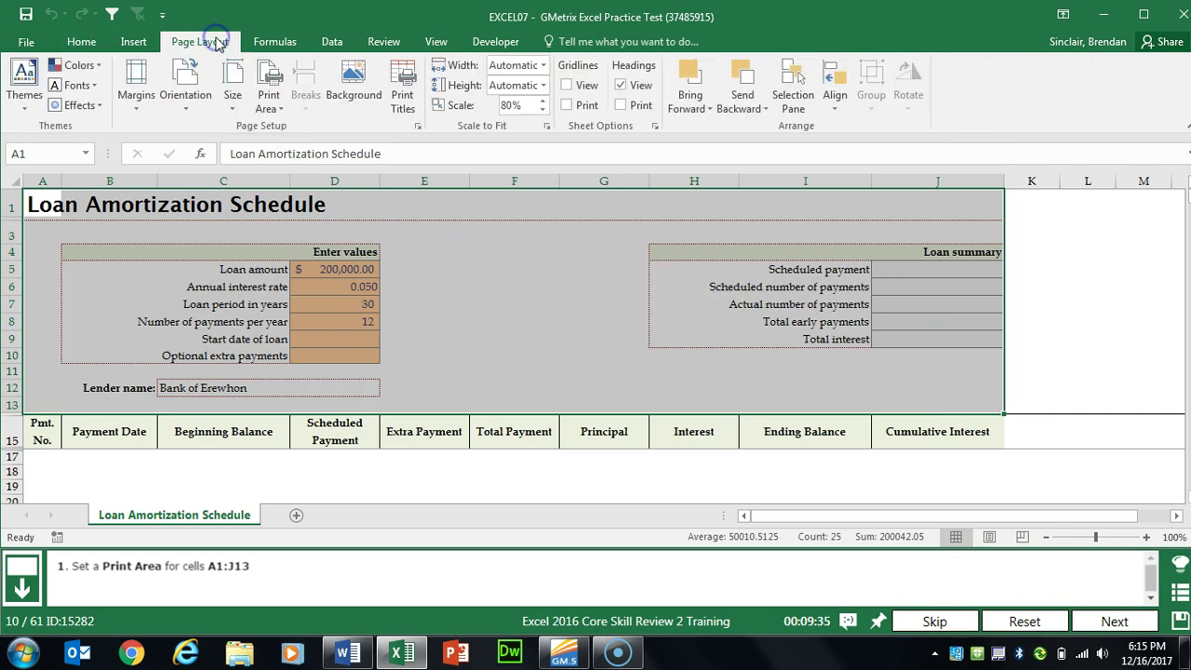
left_click(282, 112)
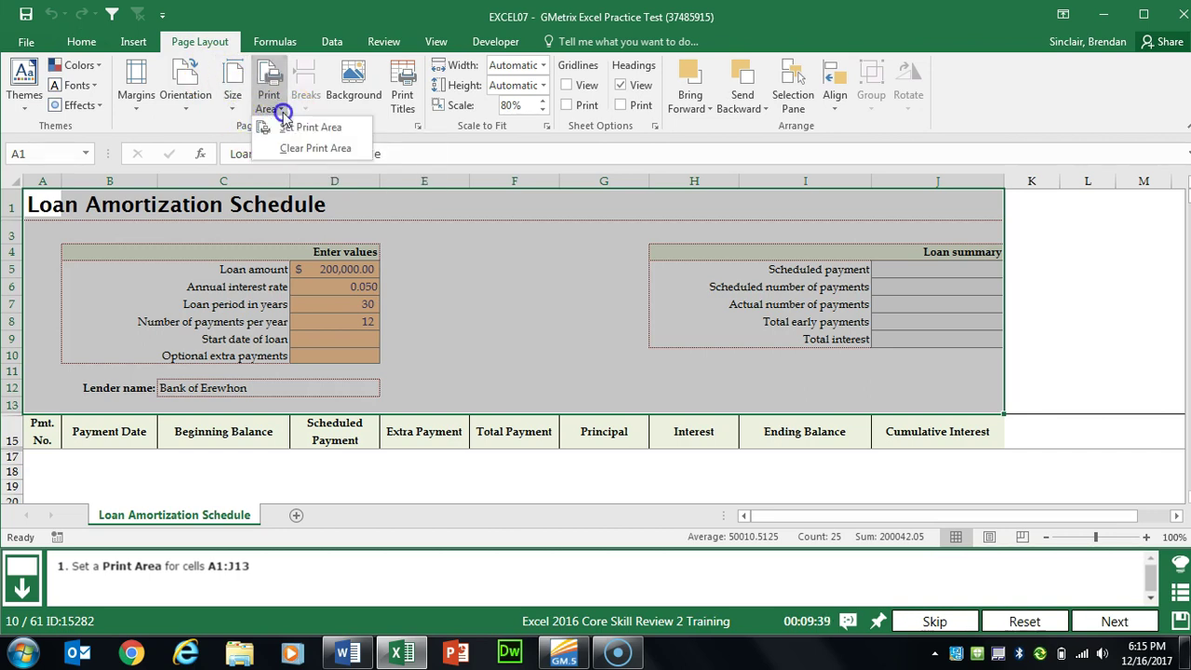
left_click(343, 131)
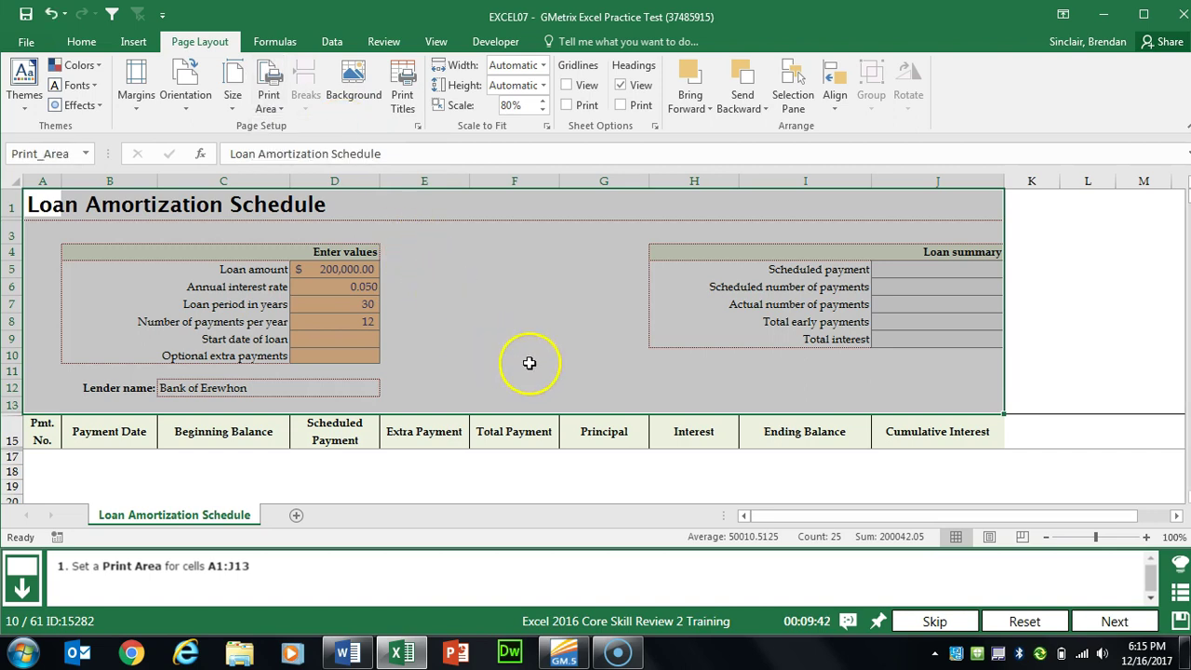
left_click(1110, 620)
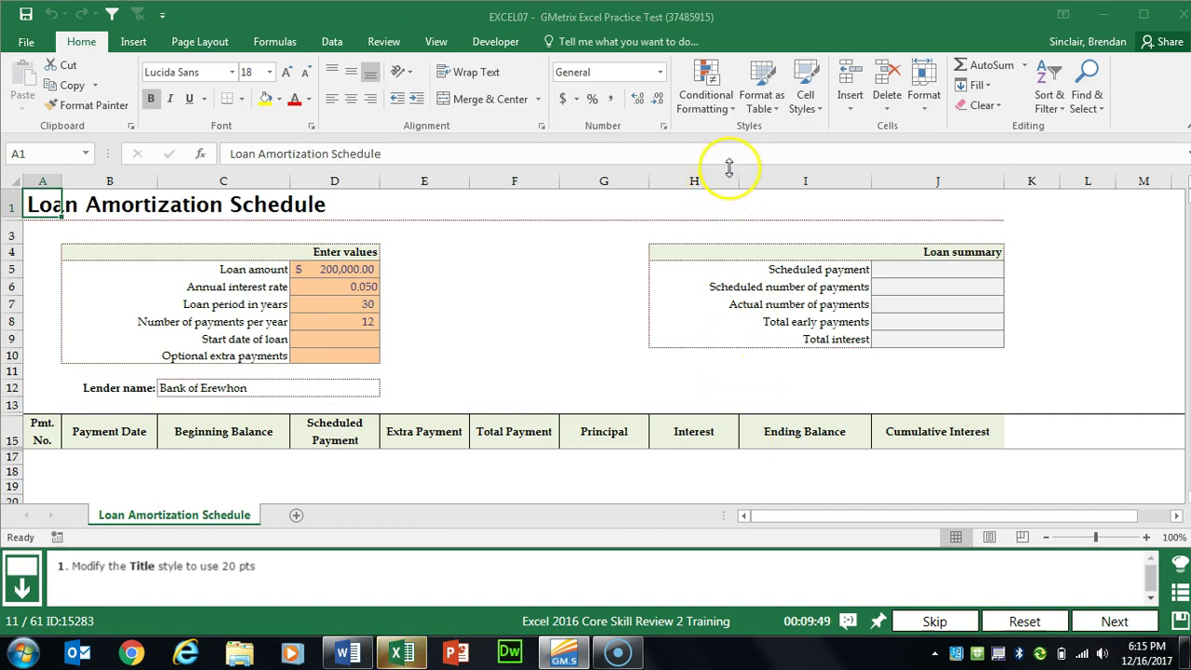
Change the Title cell style's font size from 18 to 20 pt, then advance
left_click(823, 113)
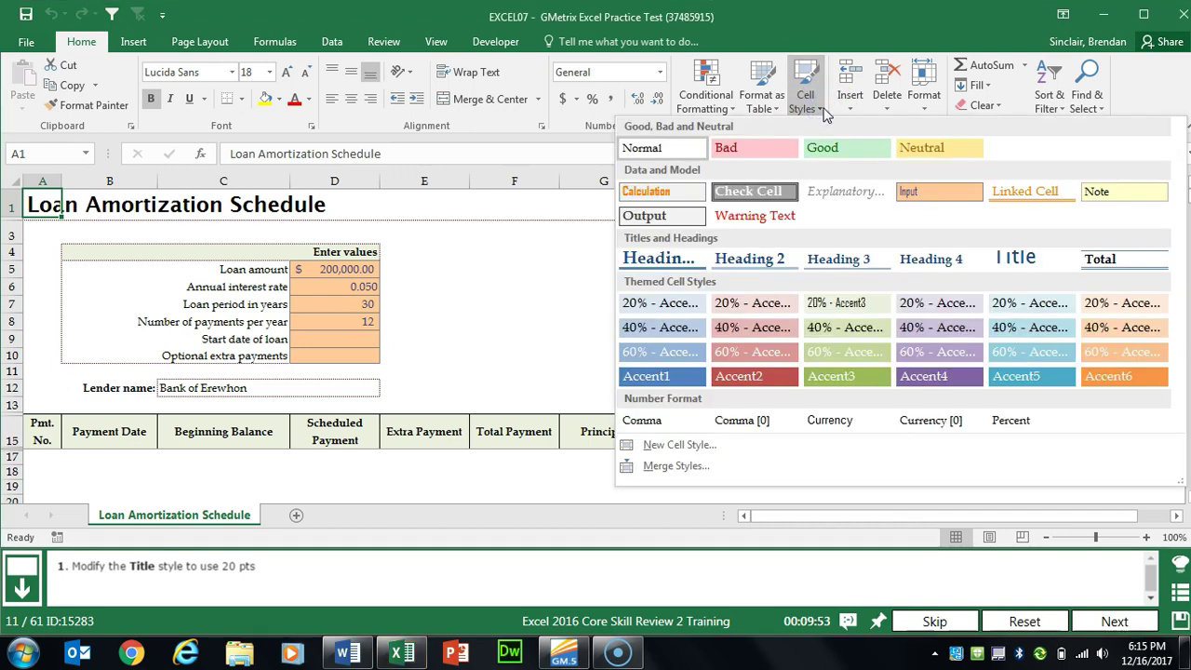
right_click(1043, 260)
left_click(979, 291)
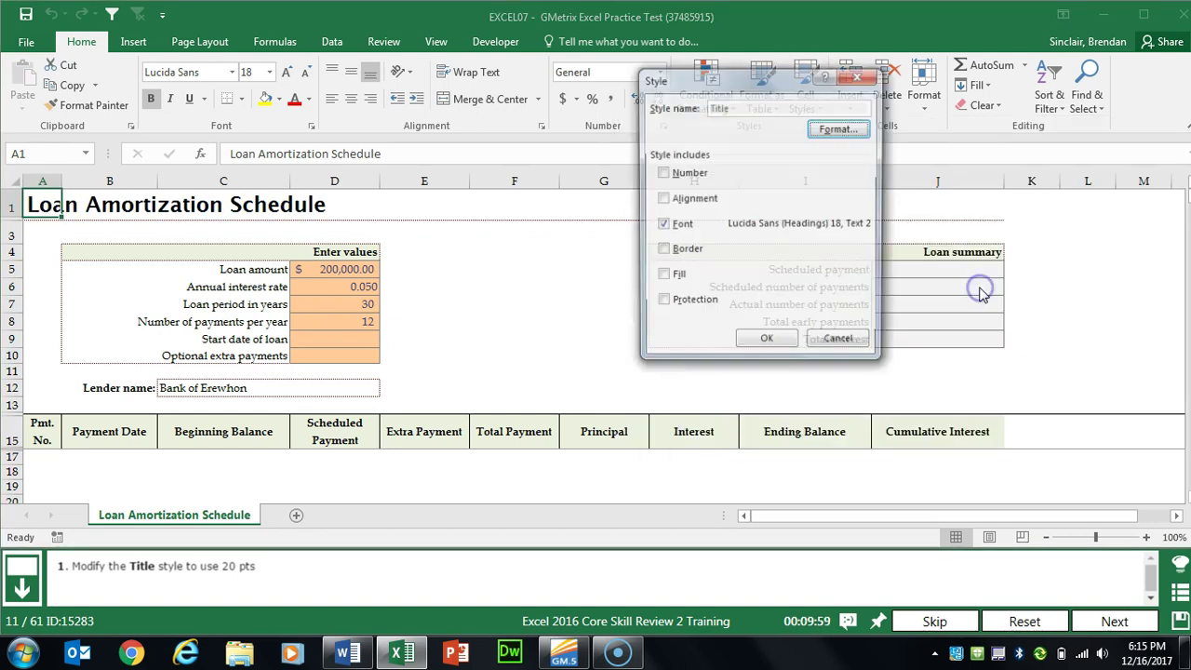
left_click(843, 132)
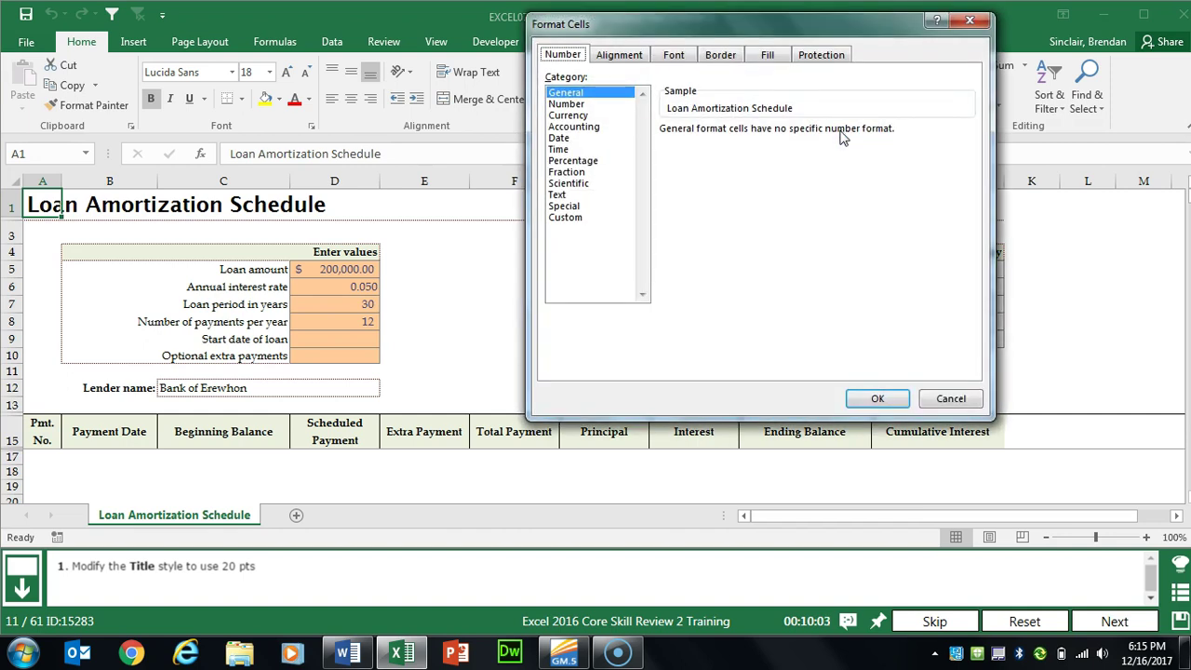
left_click(676, 55)
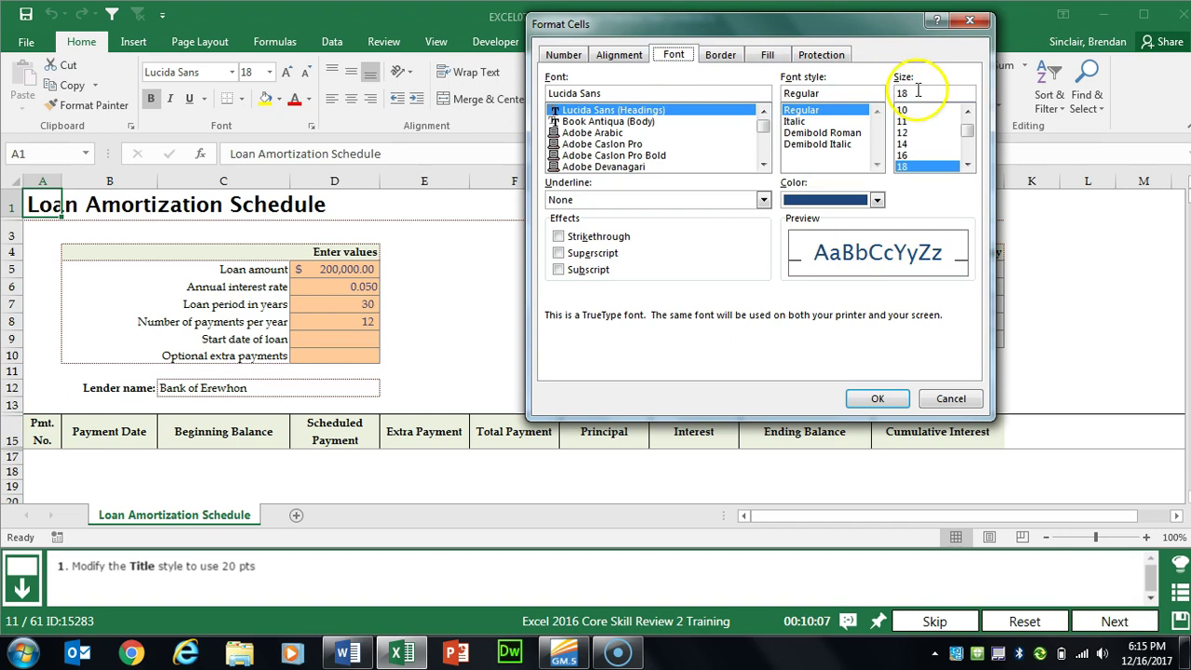
left_click(969, 168)
left_click(916, 167)
left_click(877, 399)
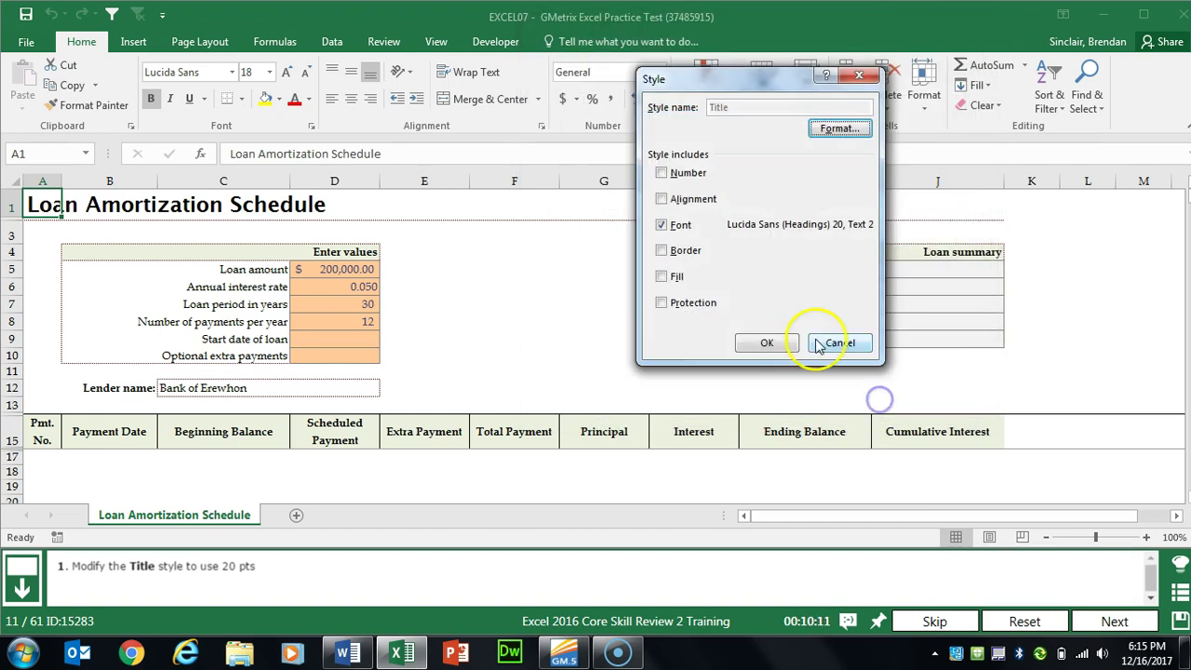
left_click(767, 340)
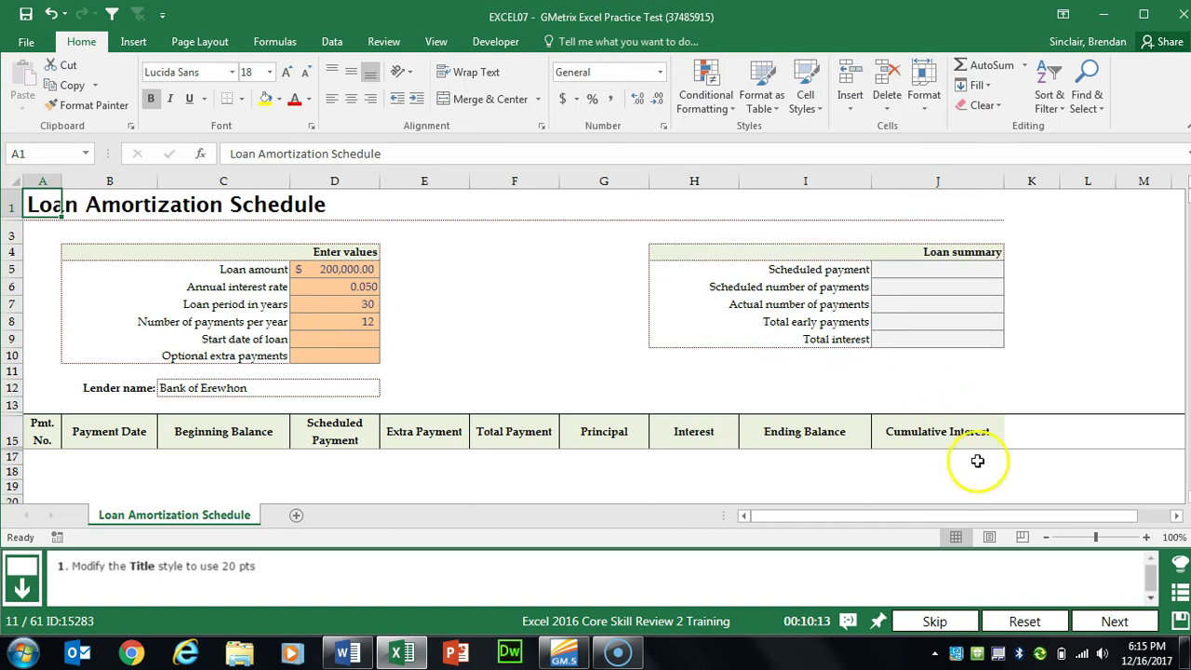
left_click(1103, 618)
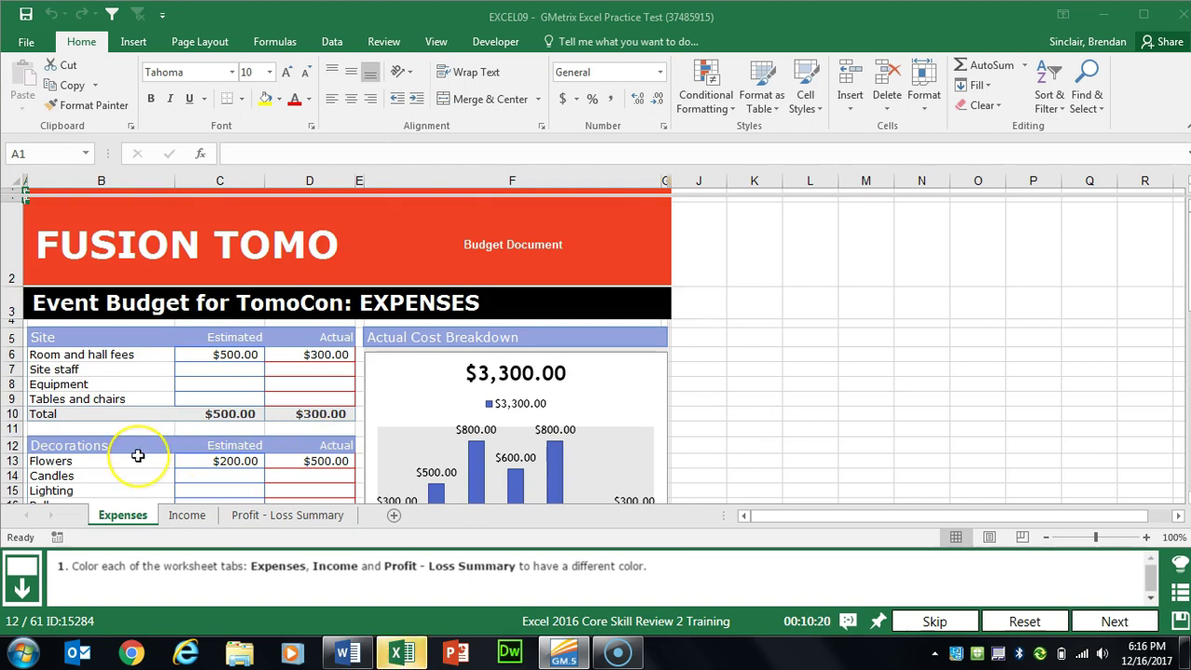
Colour the tabs: Expenses red, Income light green, Profit - Loss Summary blue; then advance
right_click(124, 523)
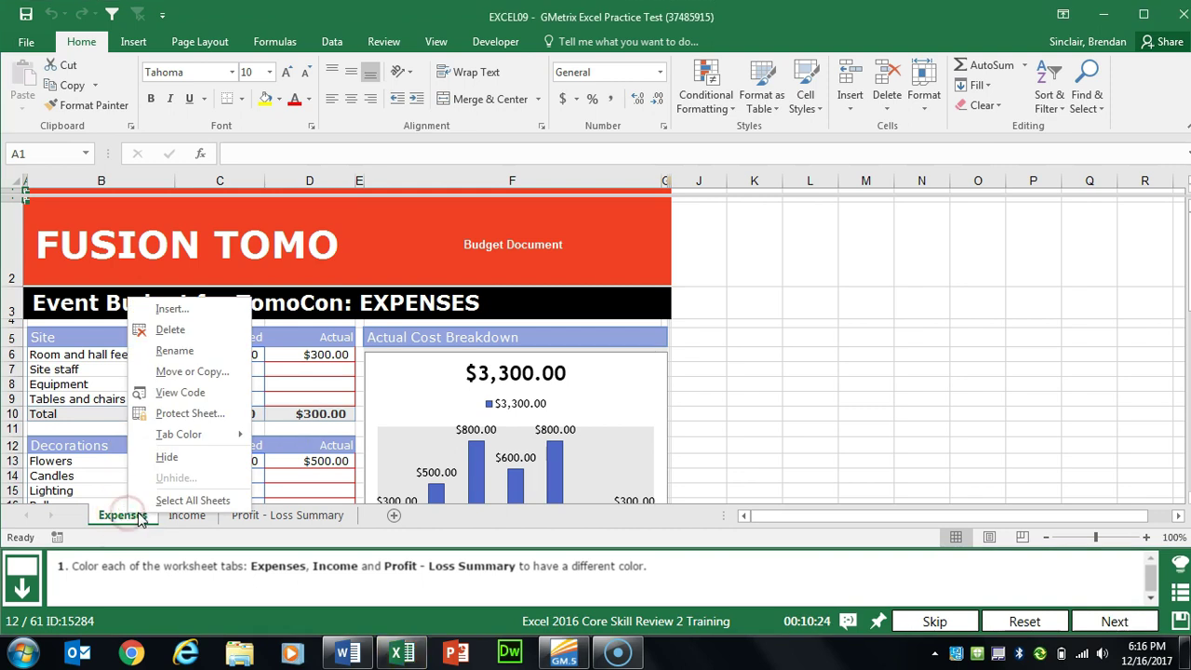
mouse_move(228, 436)
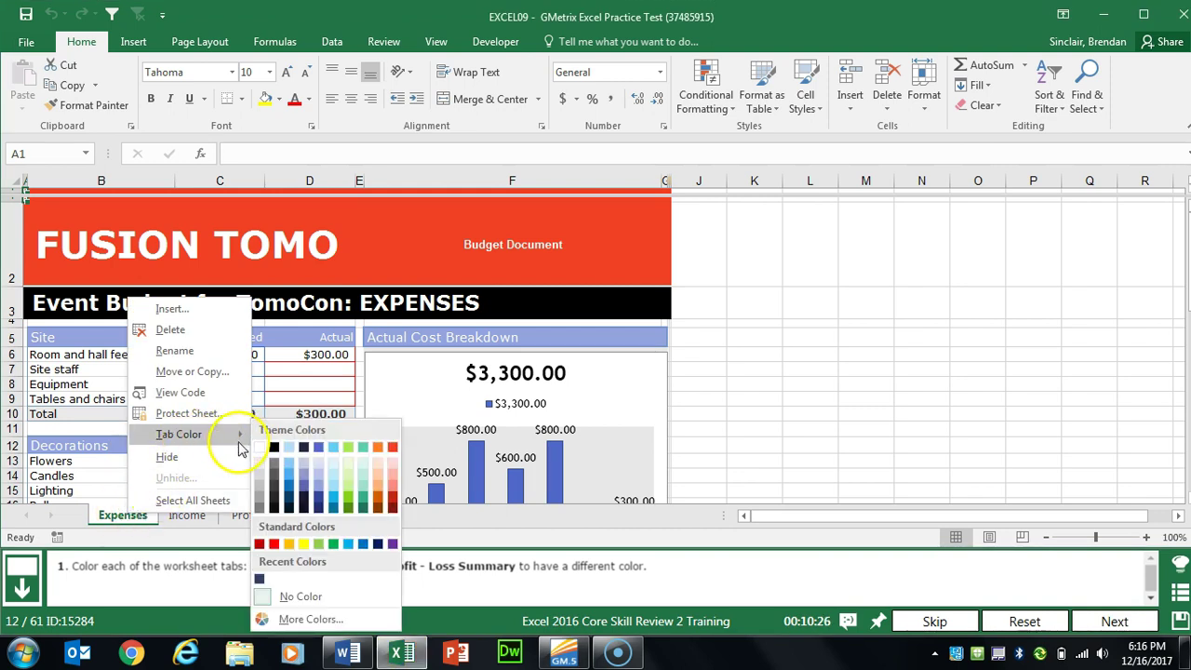
left_click(274, 543)
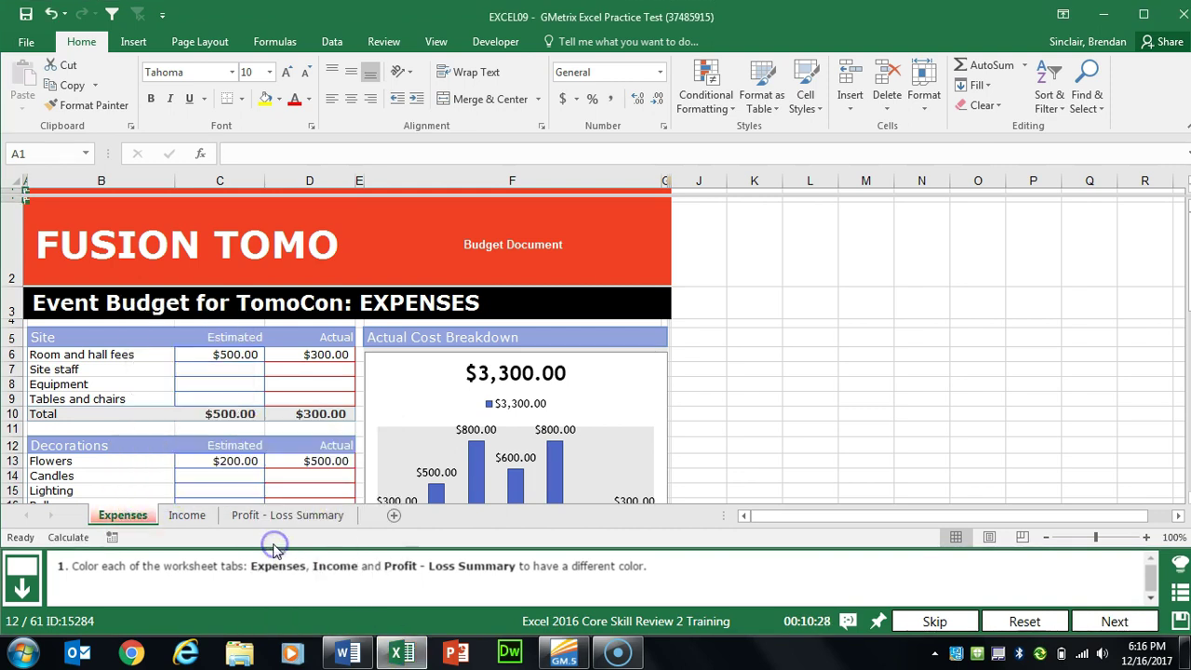
right_click(193, 519)
mouse_move(279, 437)
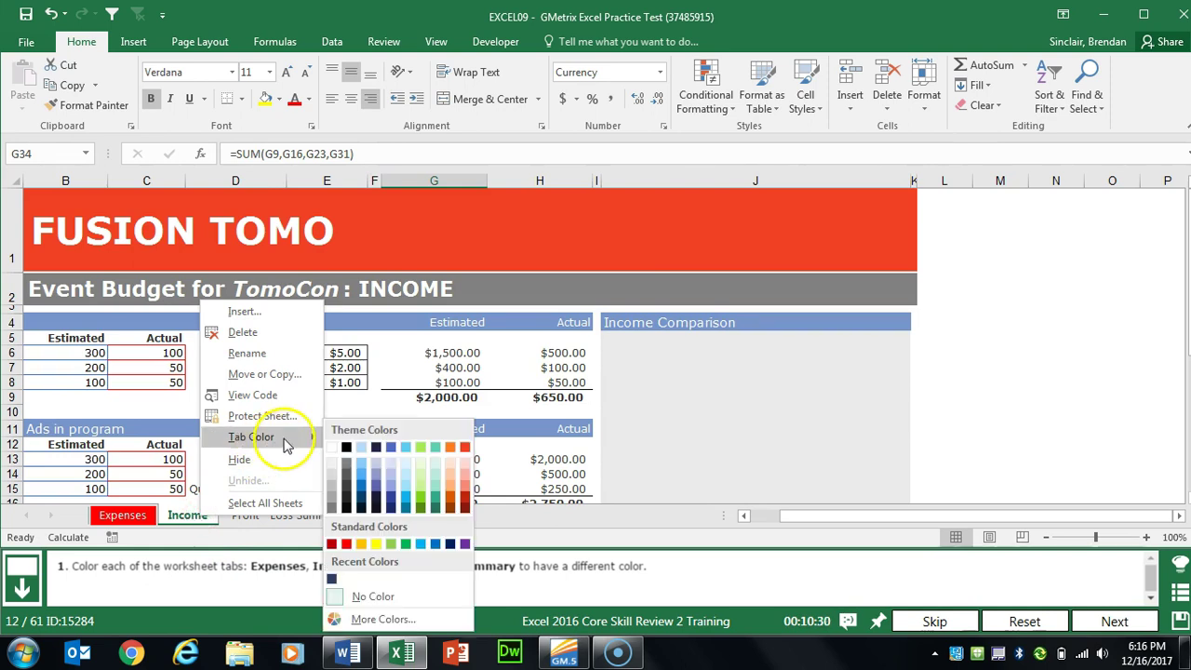
left_click(390, 544)
right_click(295, 517)
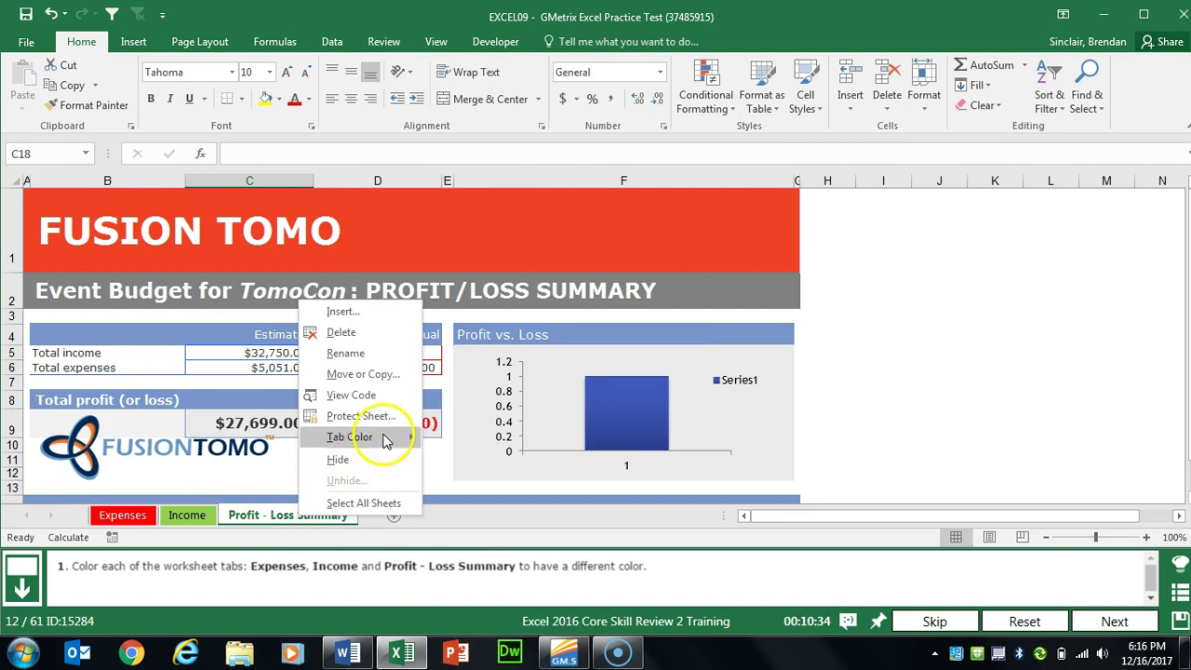
mouse_move(385, 437)
left_click(534, 543)
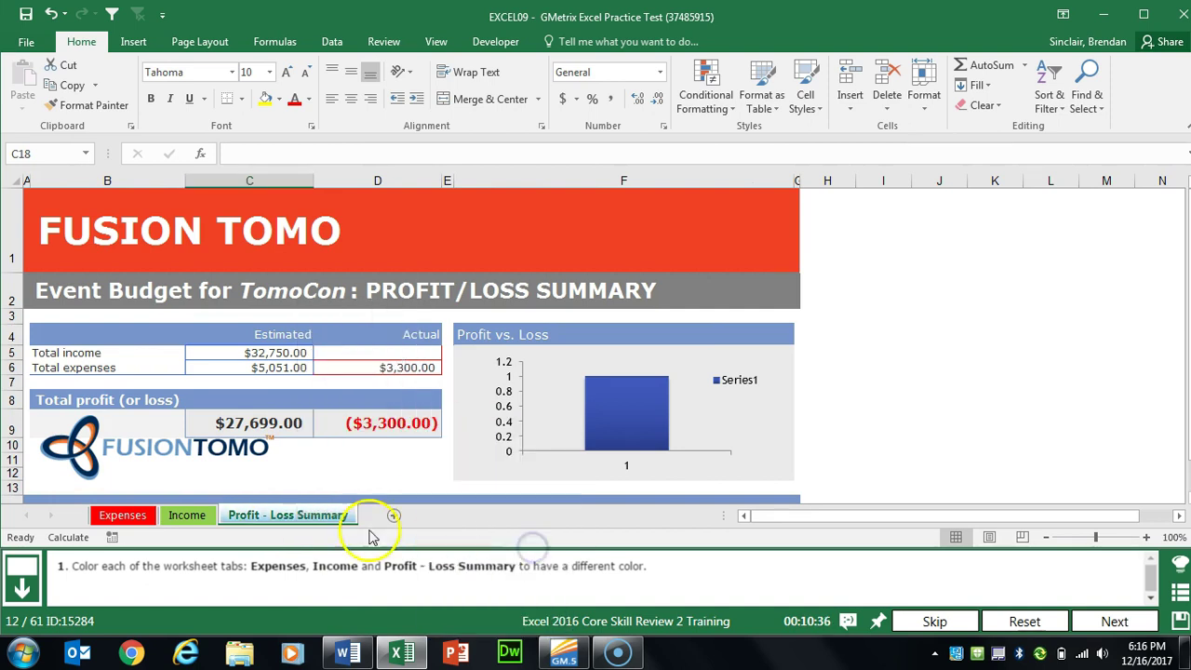
right_click(268, 514)
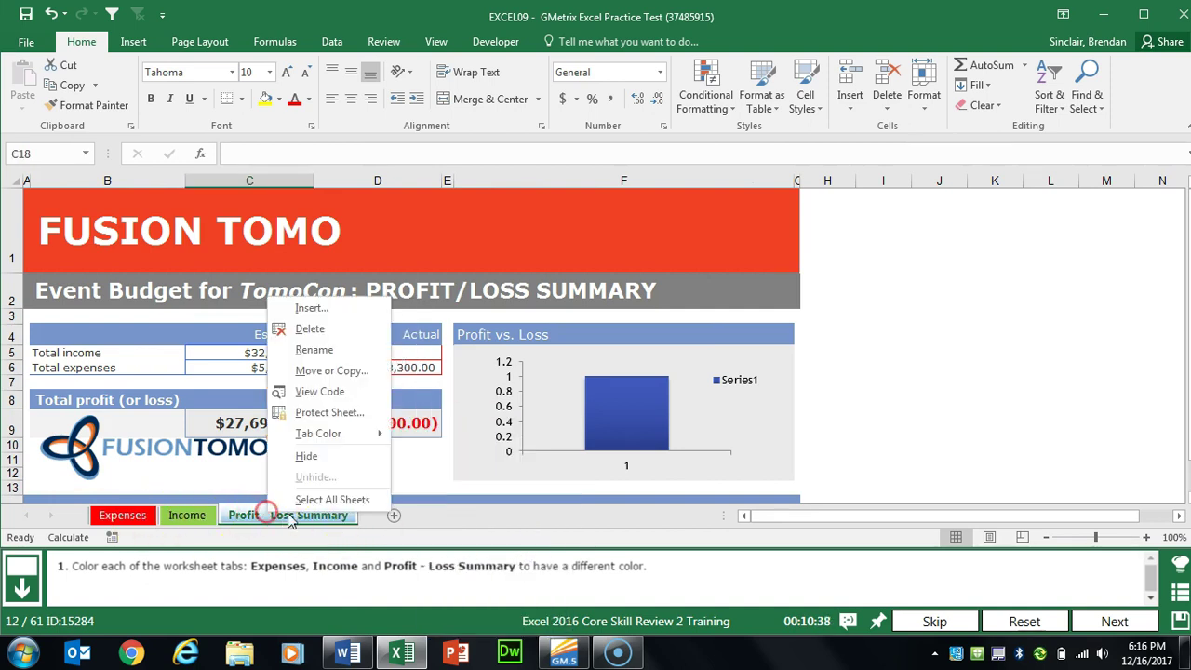
left_click(483, 524)
left_click(1113, 621)
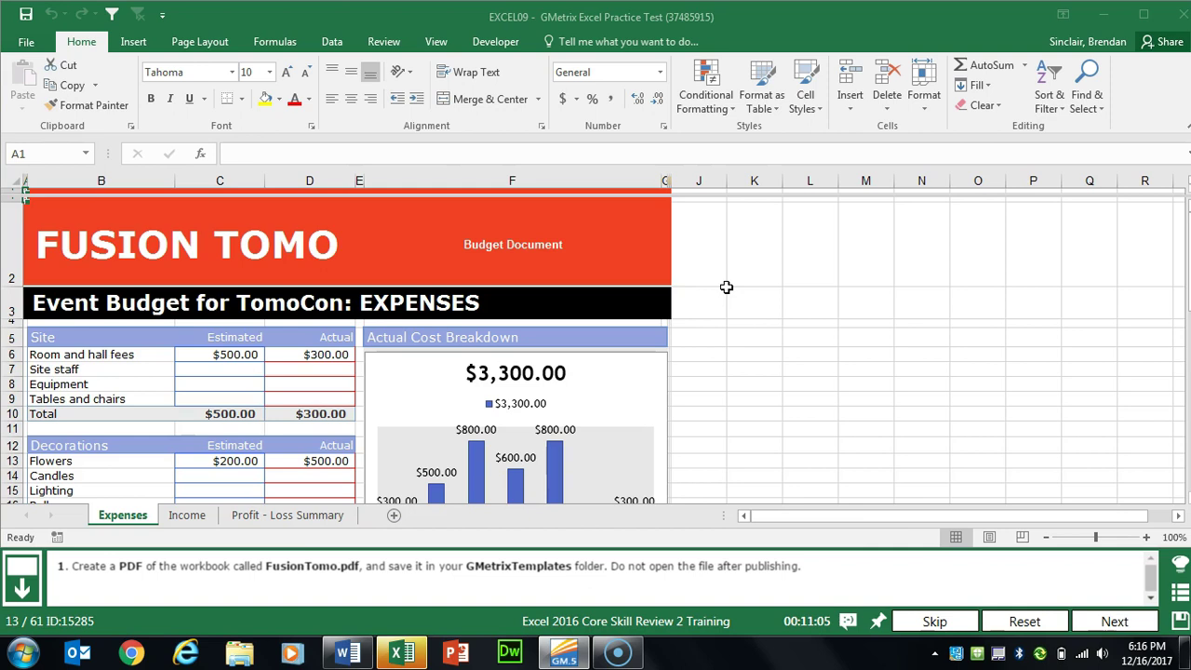
Publish the workbook as PDF named FusionTomo in the GMetrixTemplates folder
left_click(26, 42)
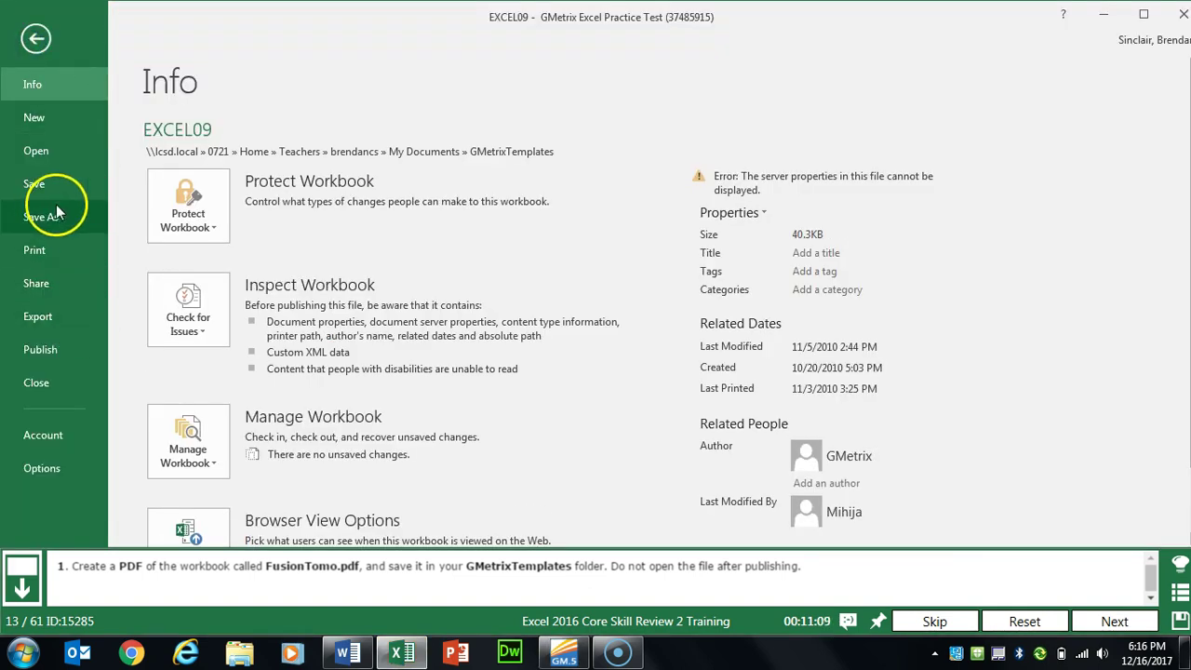
left_click(55, 321)
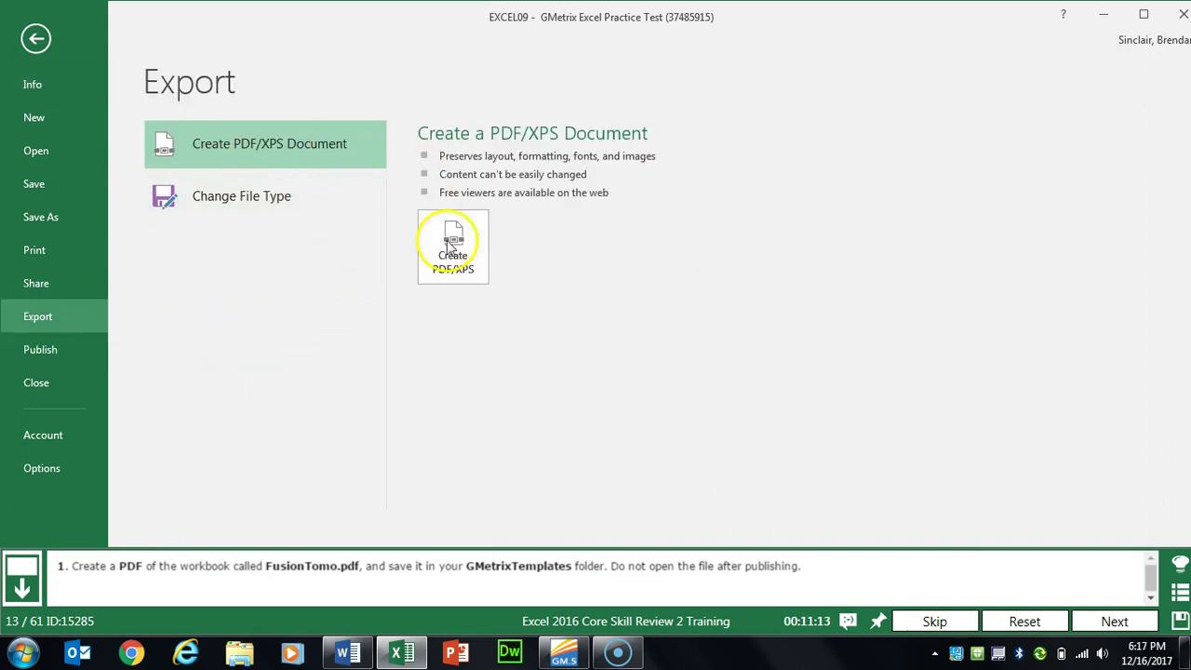
left_click(472, 276)
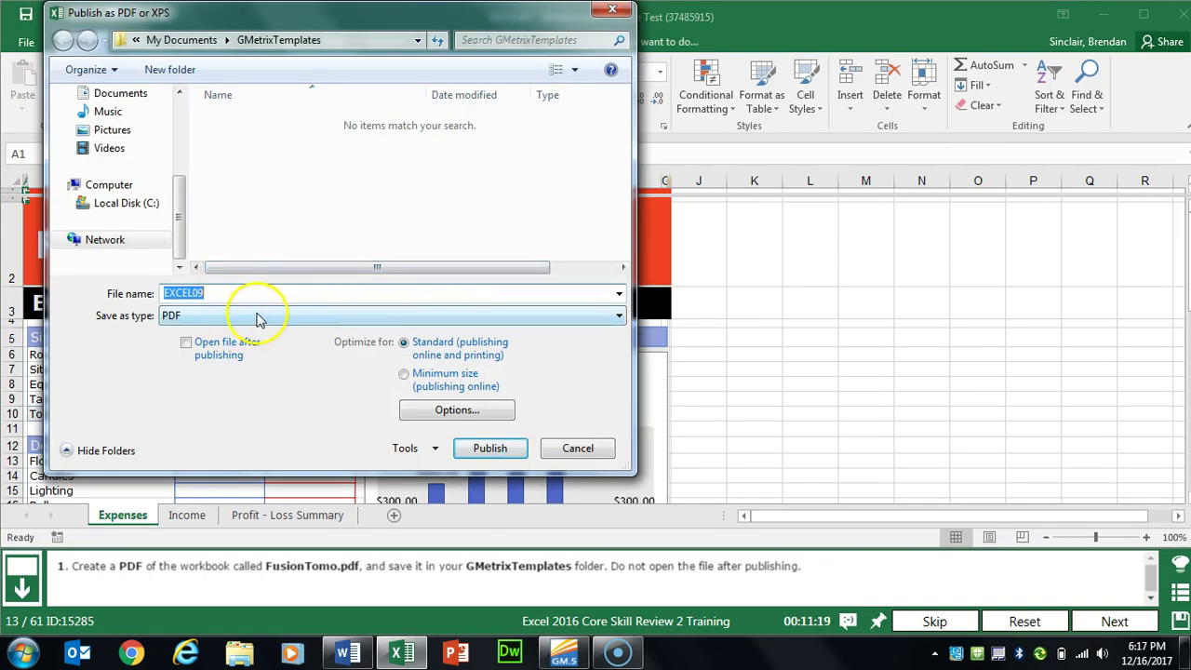
left_click(290, 316)
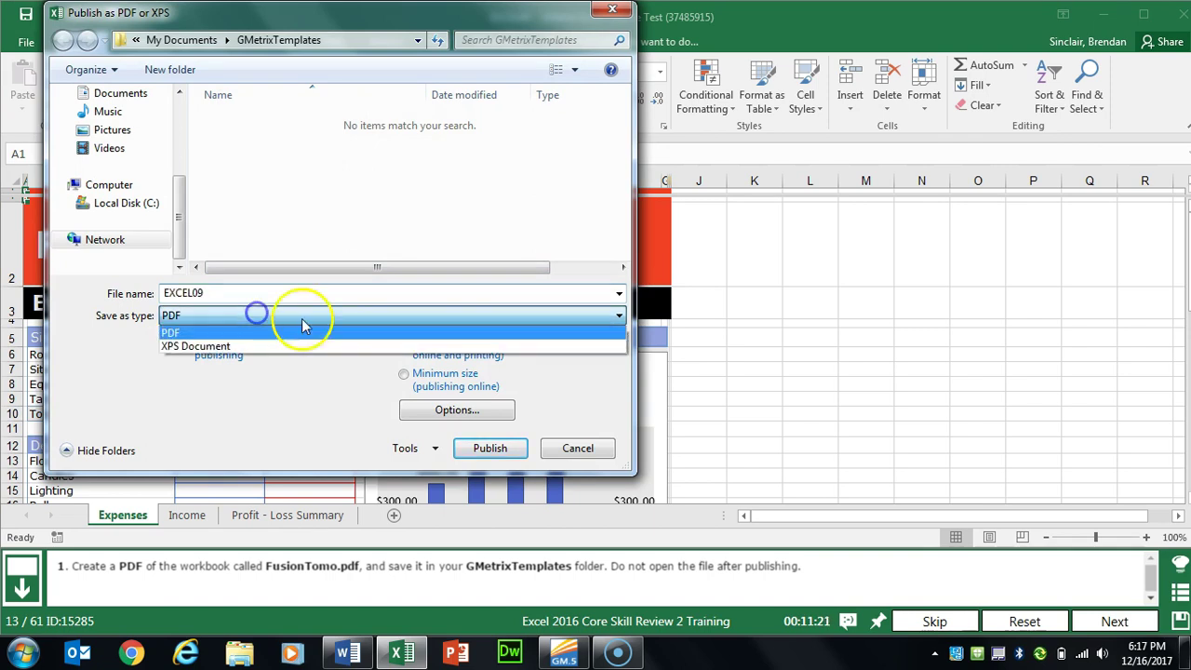
left_click(300, 322)
left_click(302, 316)
left_click(307, 294)
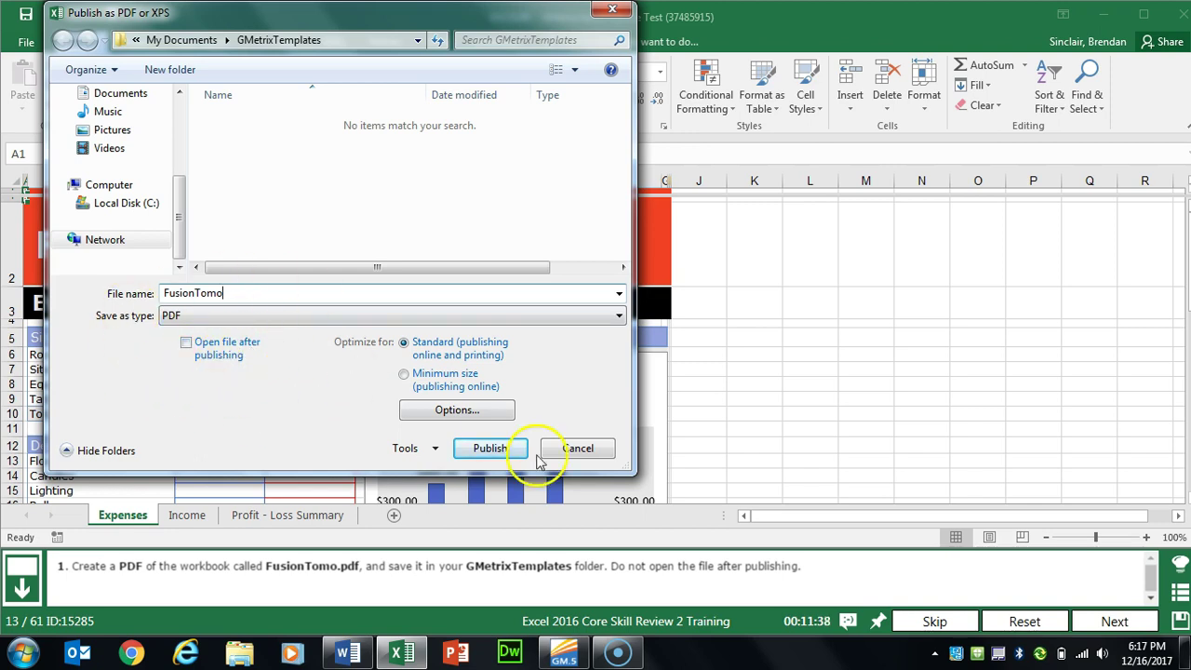
left_click(508, 460)
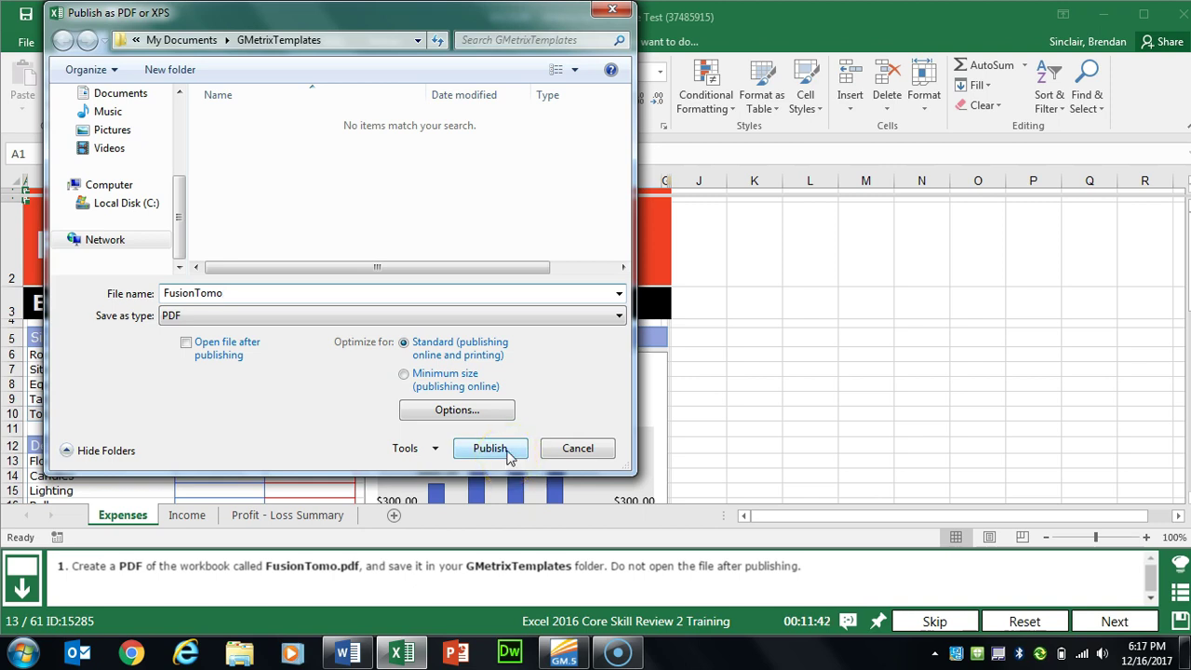
left_click(508, 459)
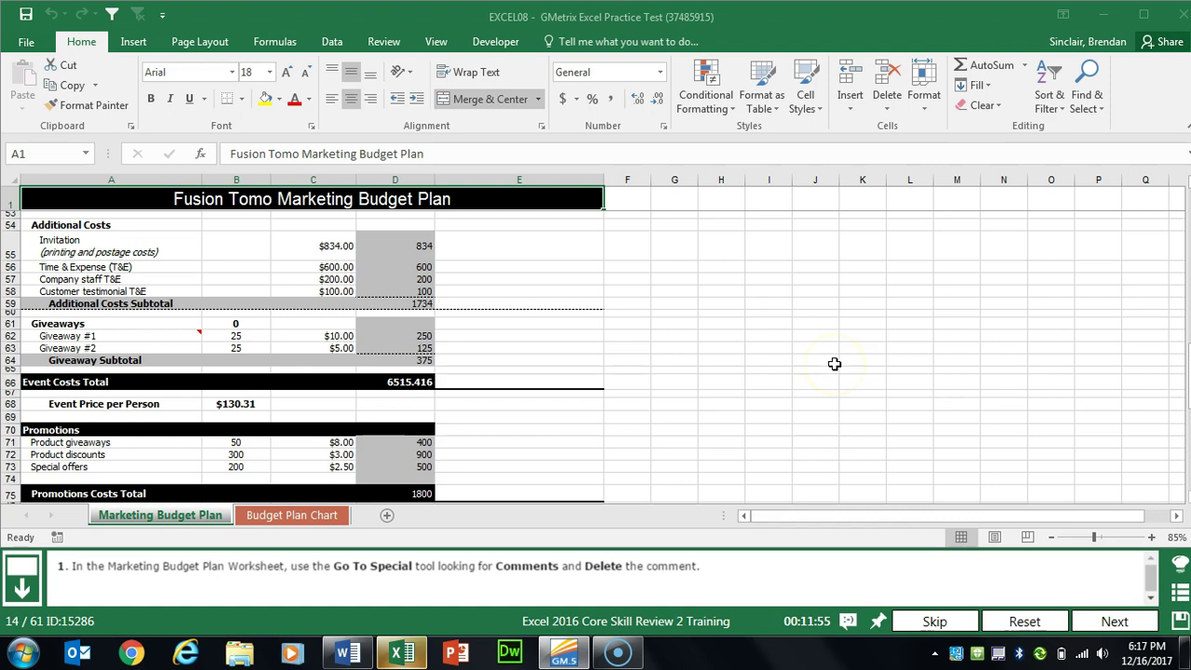
Locate the sheet's only commented cell with Go To Special > Comments
left_click(1100, 109)
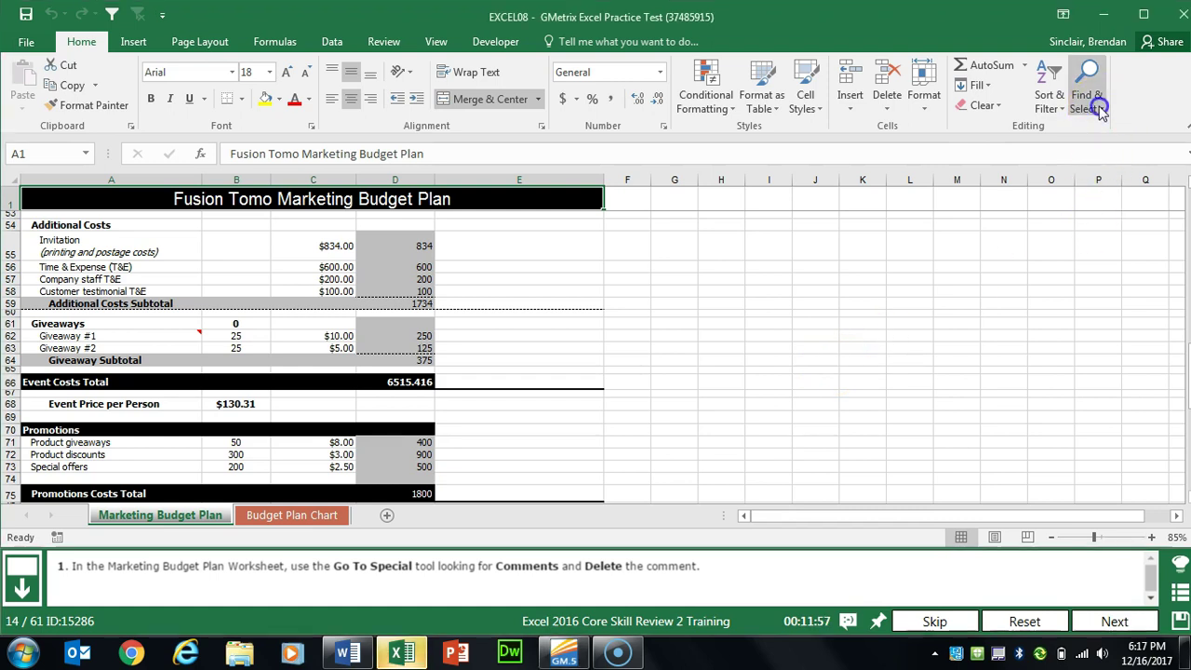
left_click(1128, 193)
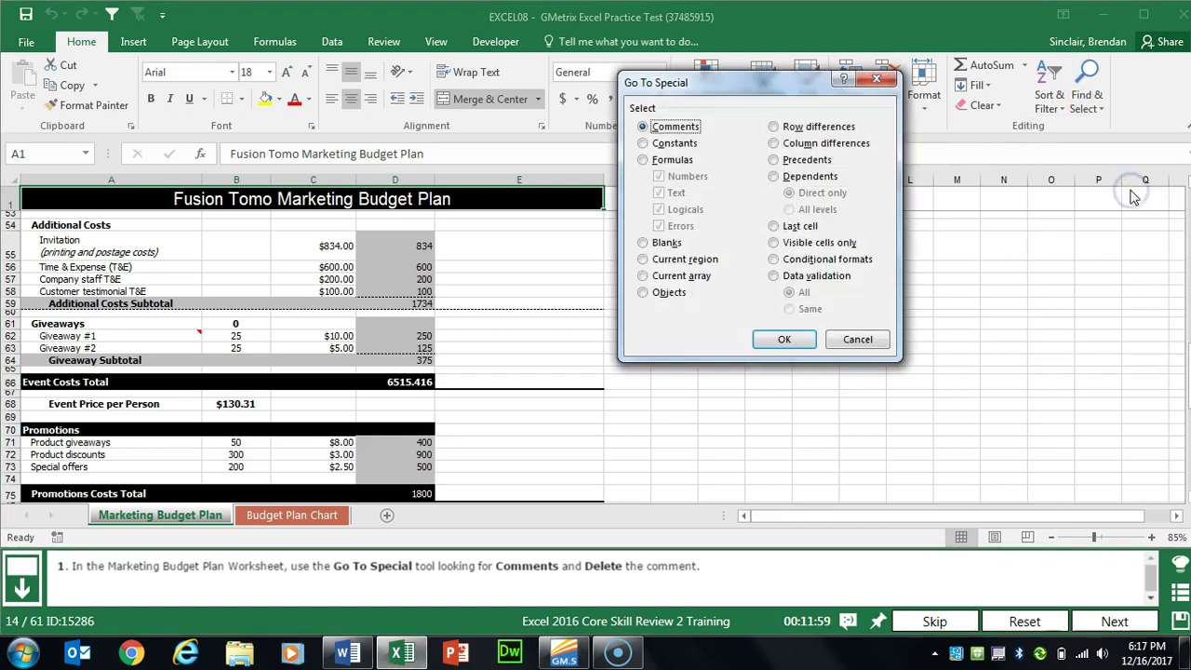
left_click(785, 340)
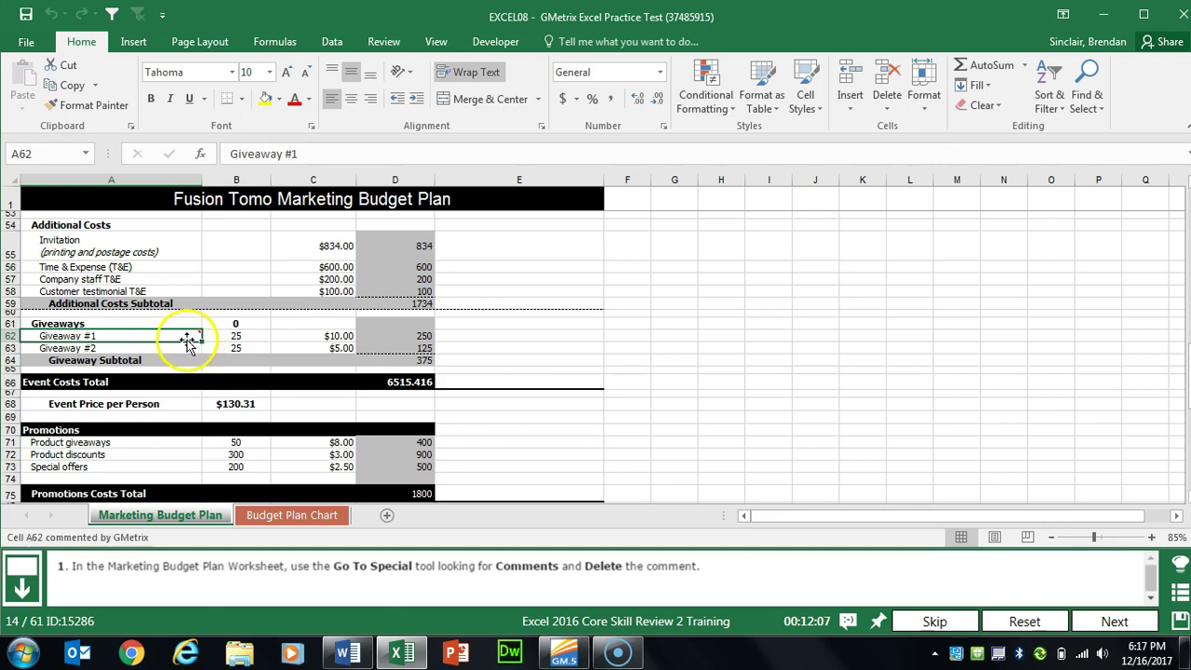
Delete the comment on A62 (Giveaway #1) and advance to the next task
mouse_move(169, 341)
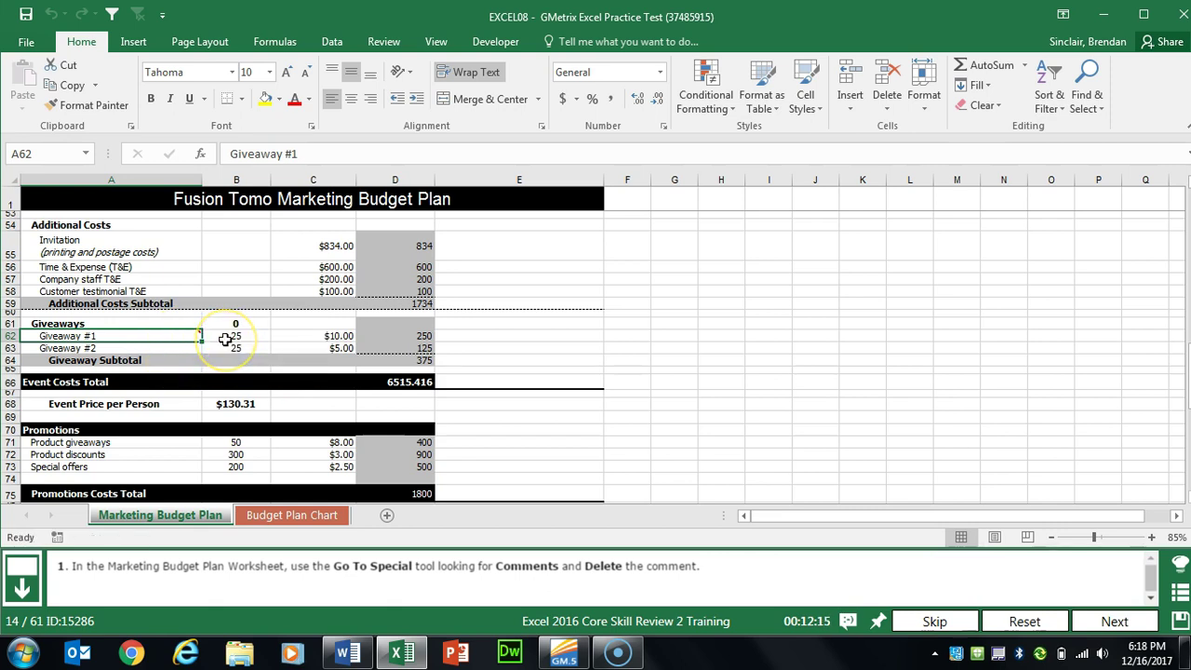
right_click(189, 335)
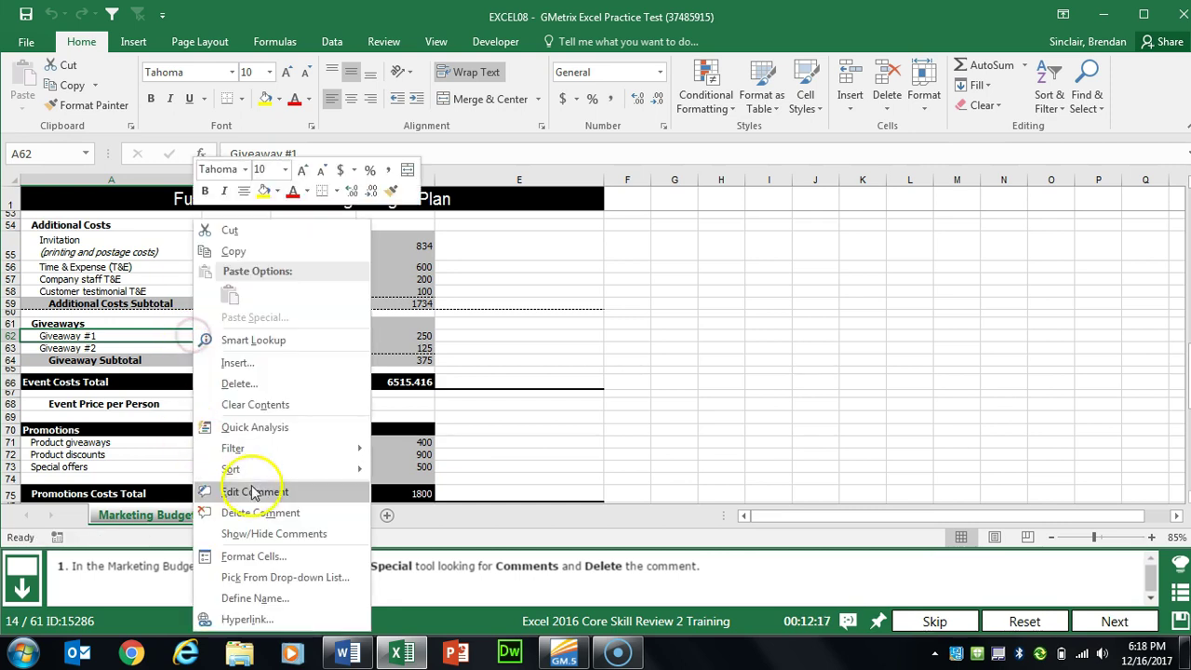
key("Escape")
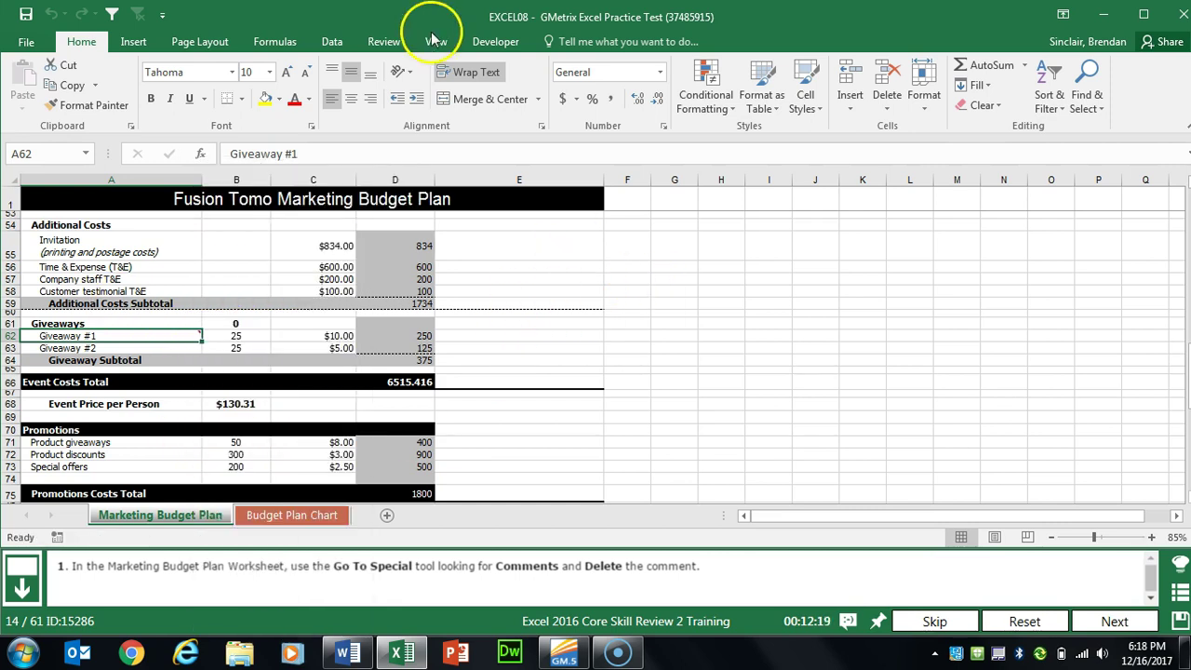
left_click(386, 45)
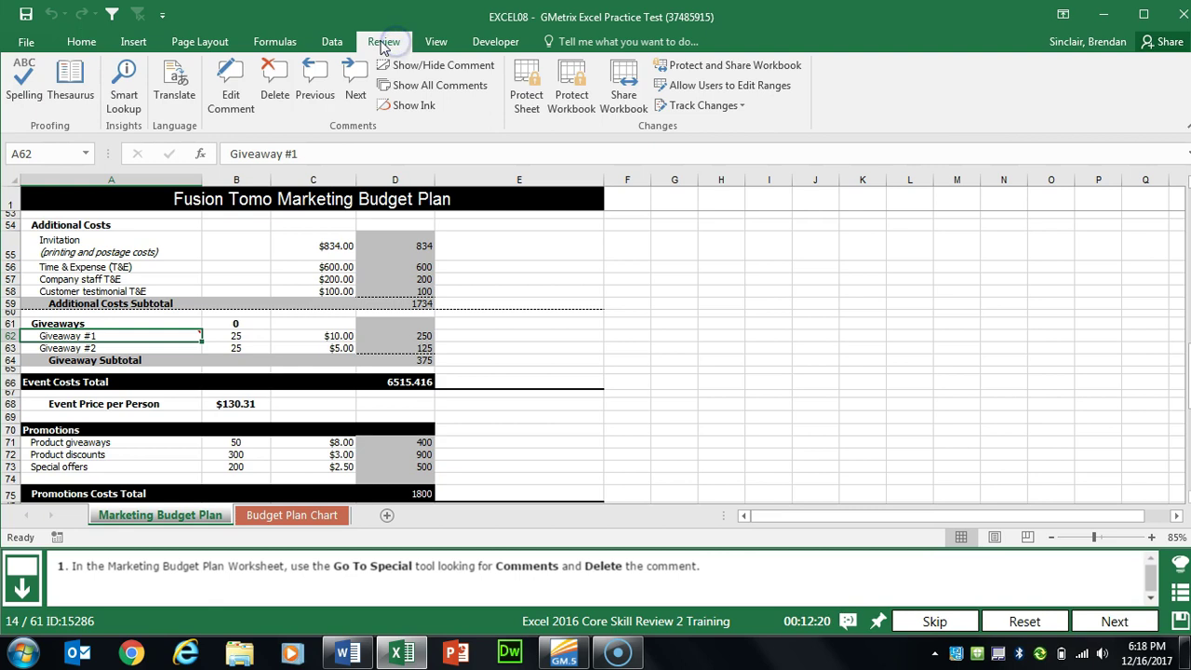
left_click(275, 98)
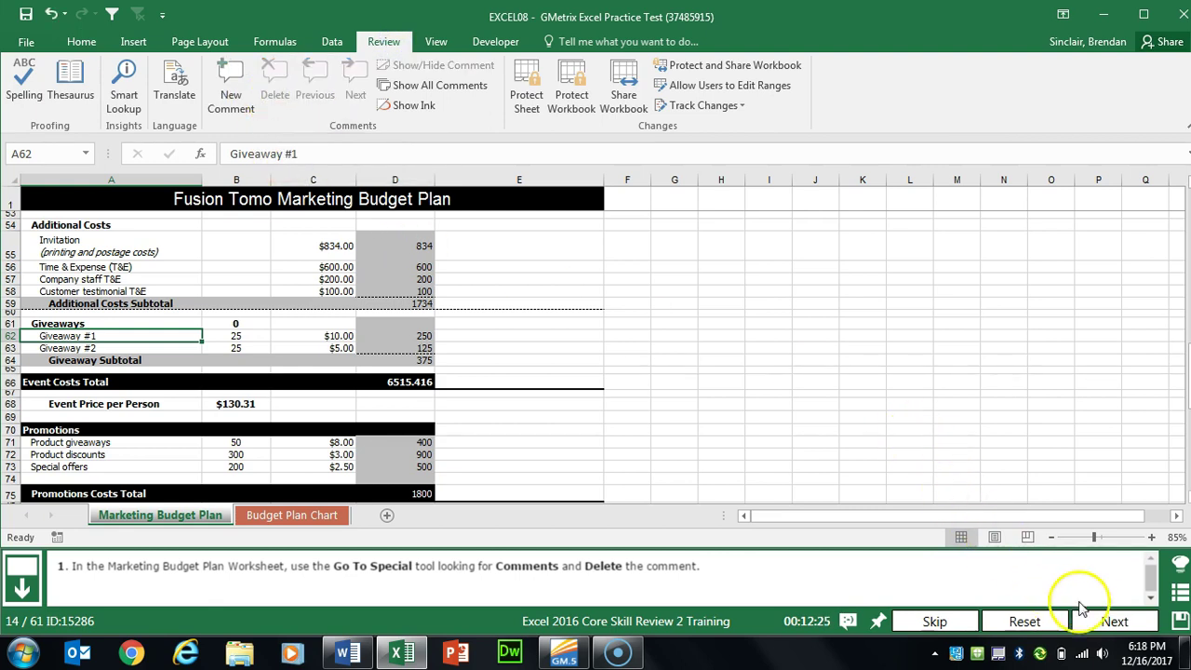
left_click(1113, 621)
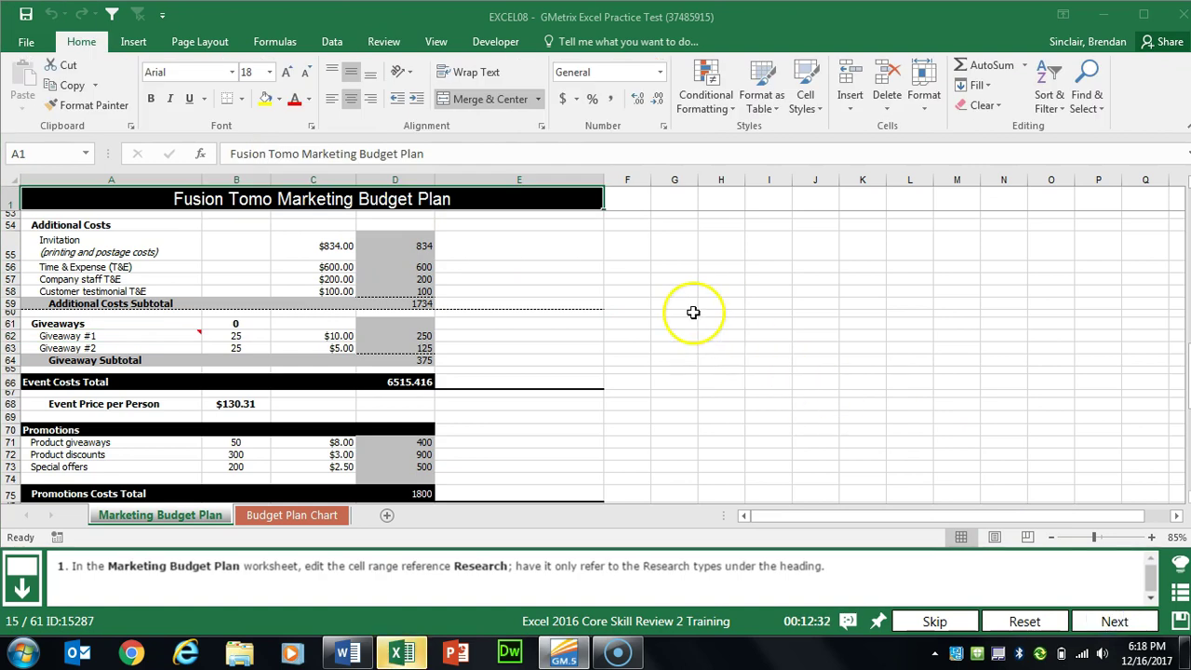
Redefine the Research name to 'Marketing Budget Plan'!$A$5:$A$8 in Name Manager, then advance
left_click(274, 42)
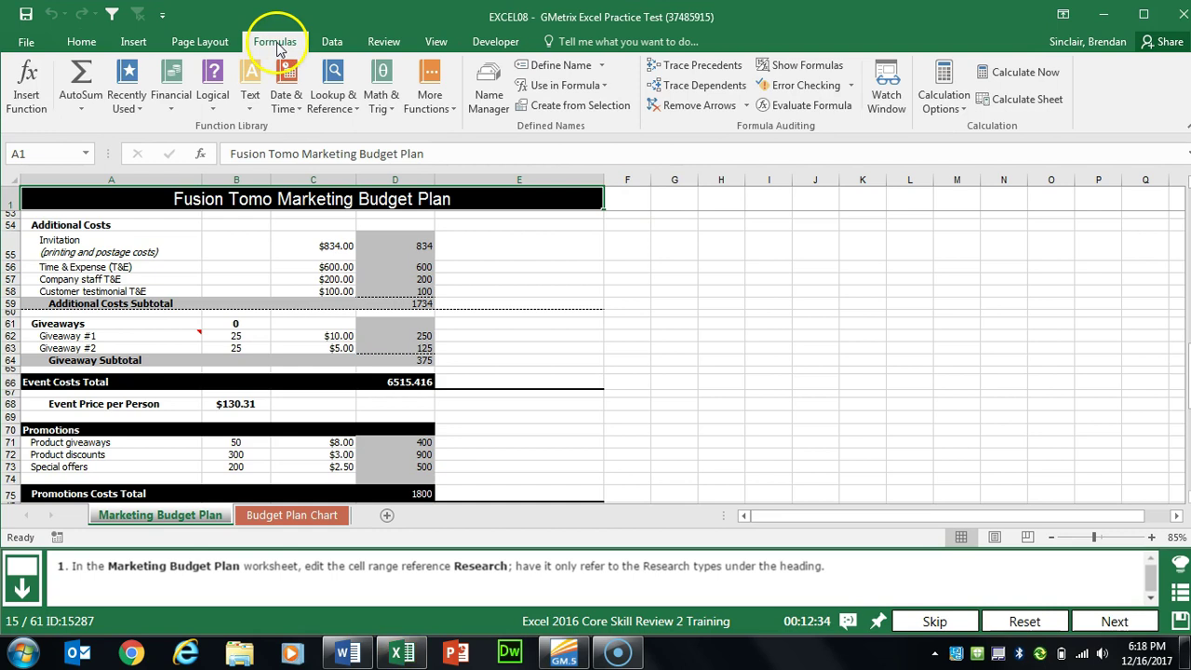
left_click(489, 109)
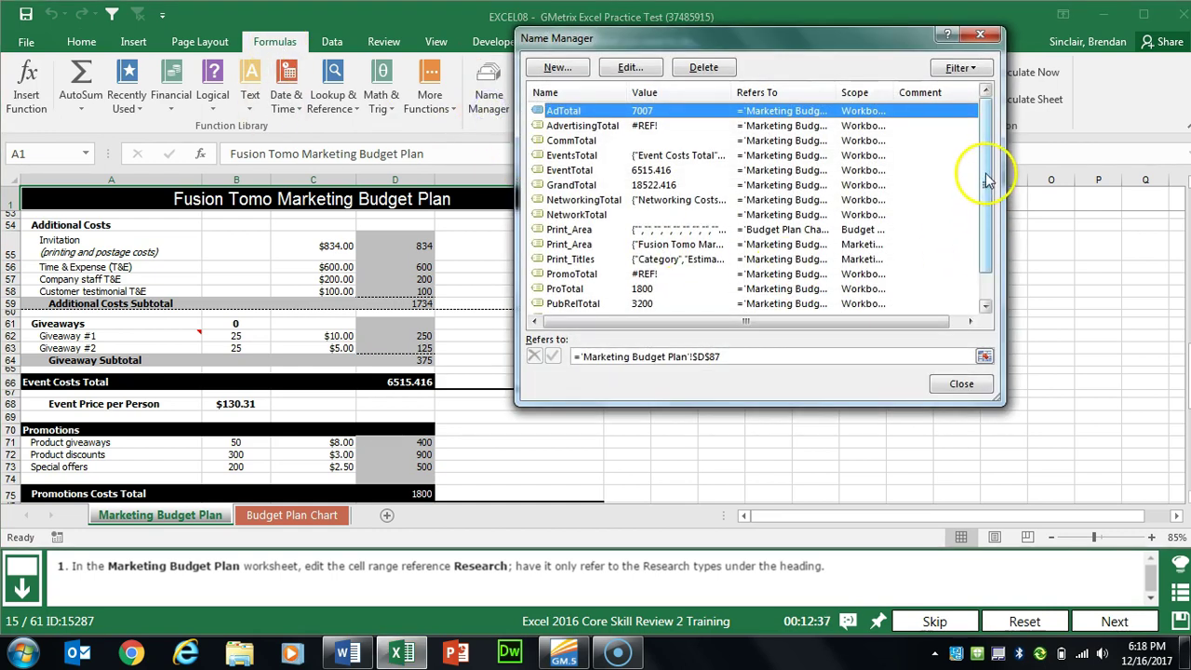
left_click_drag(988, 181, 989, 245)
left_click(619, 291)
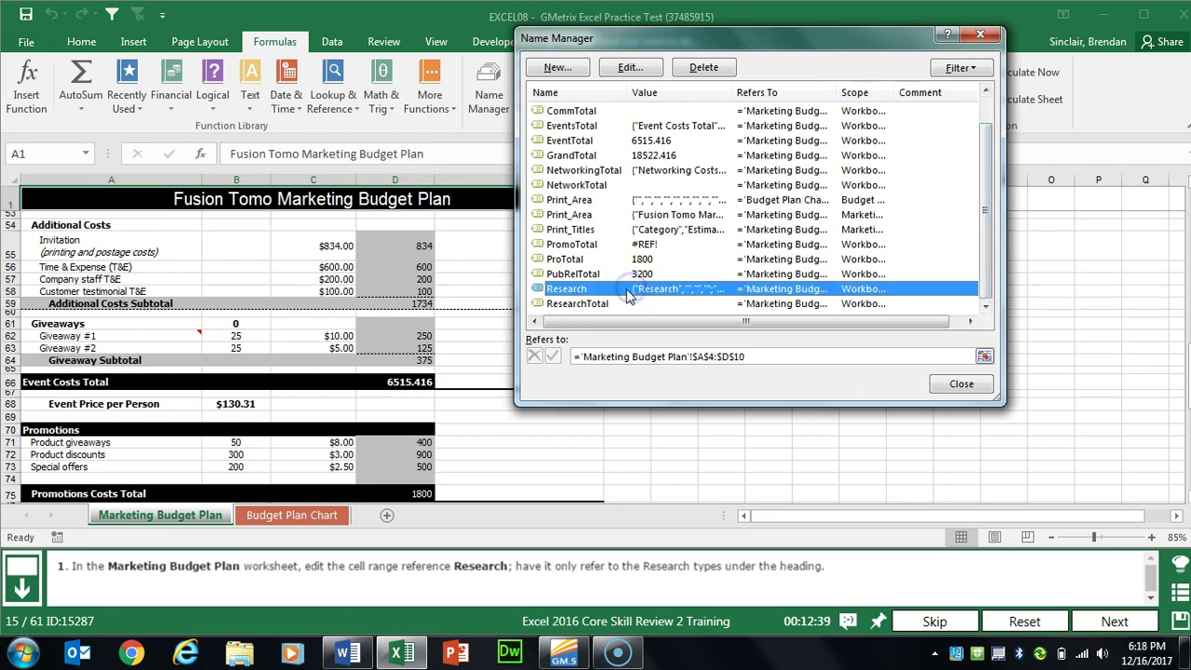
left_click(984, 357)
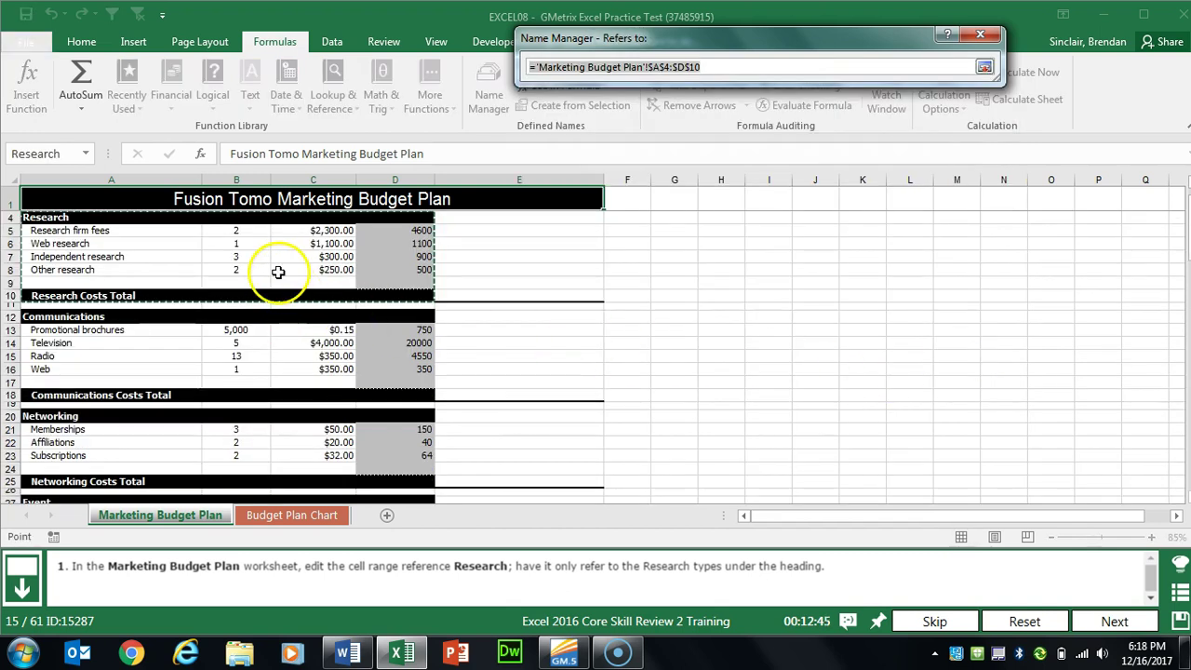
left_click(124, 231)
left_click_drag(125, 232, 124, 270)
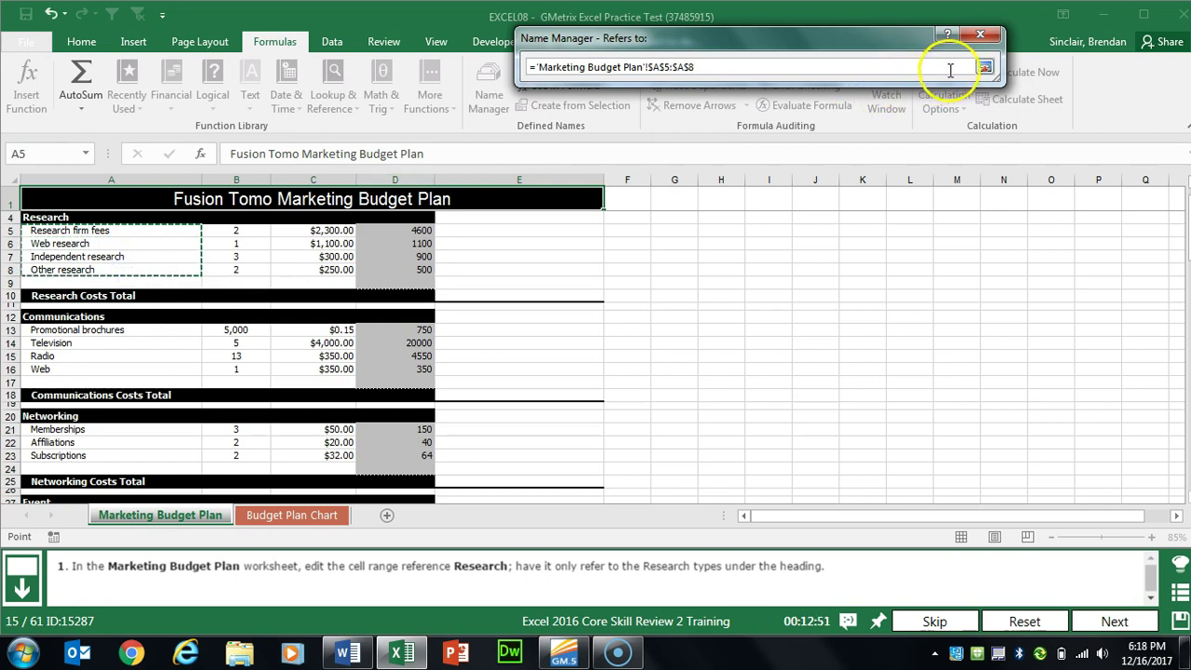
left_click(984, 67)
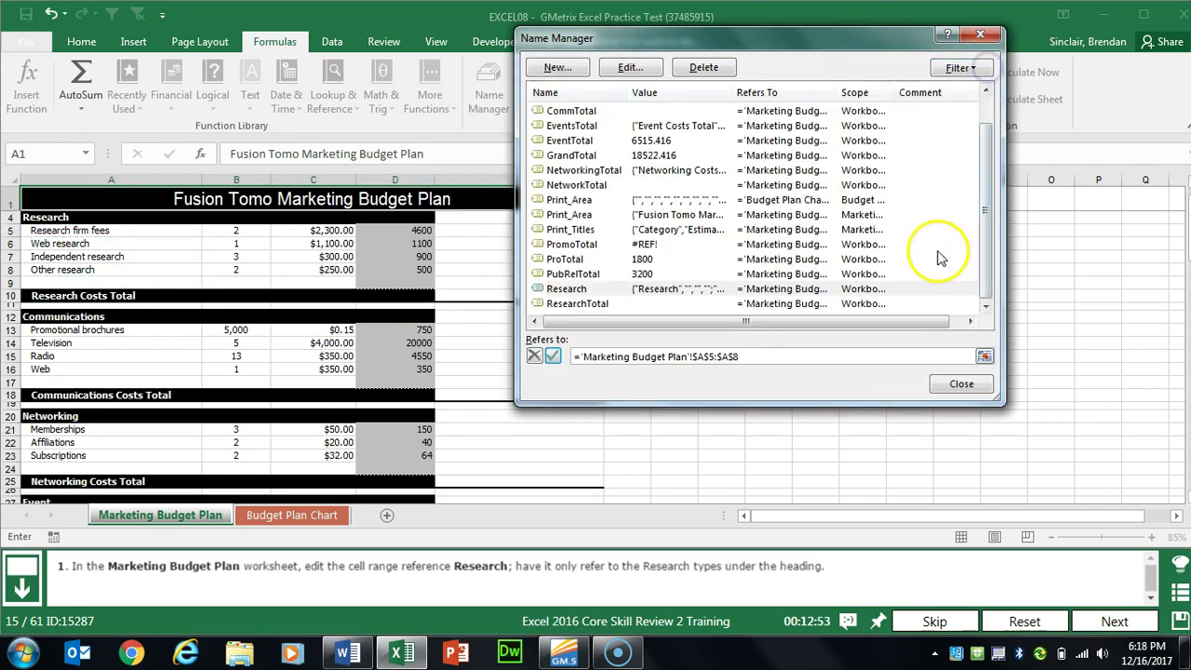
left_click(555, 358)
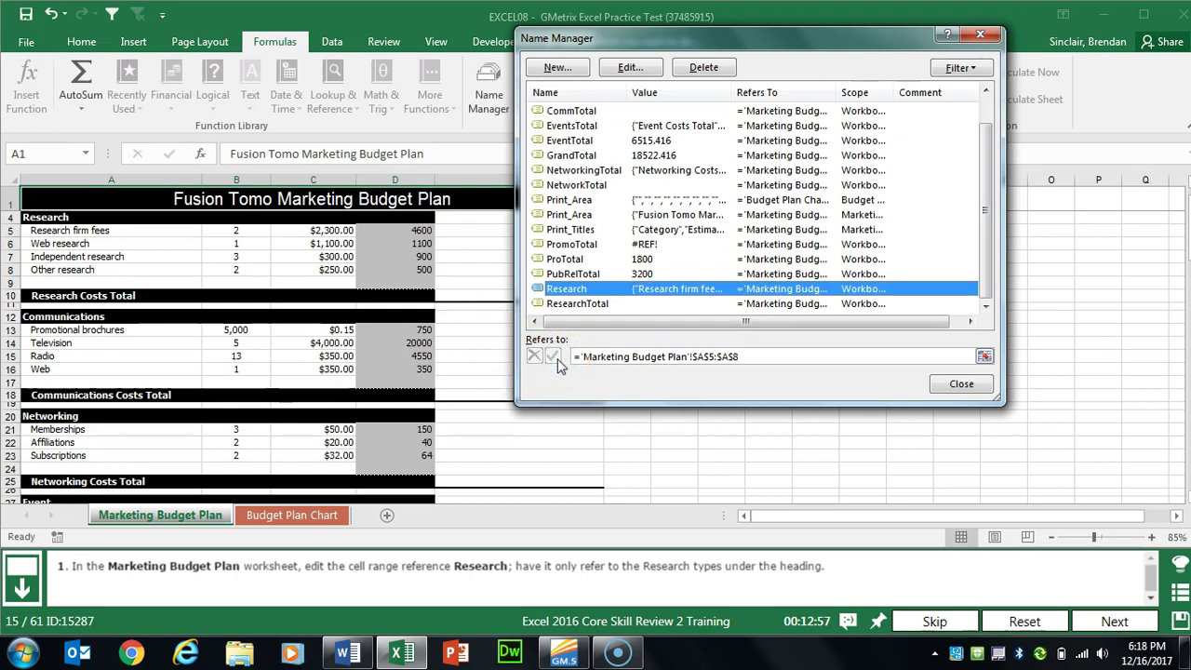
left_click(962, 384)
left_click(1108, 621)
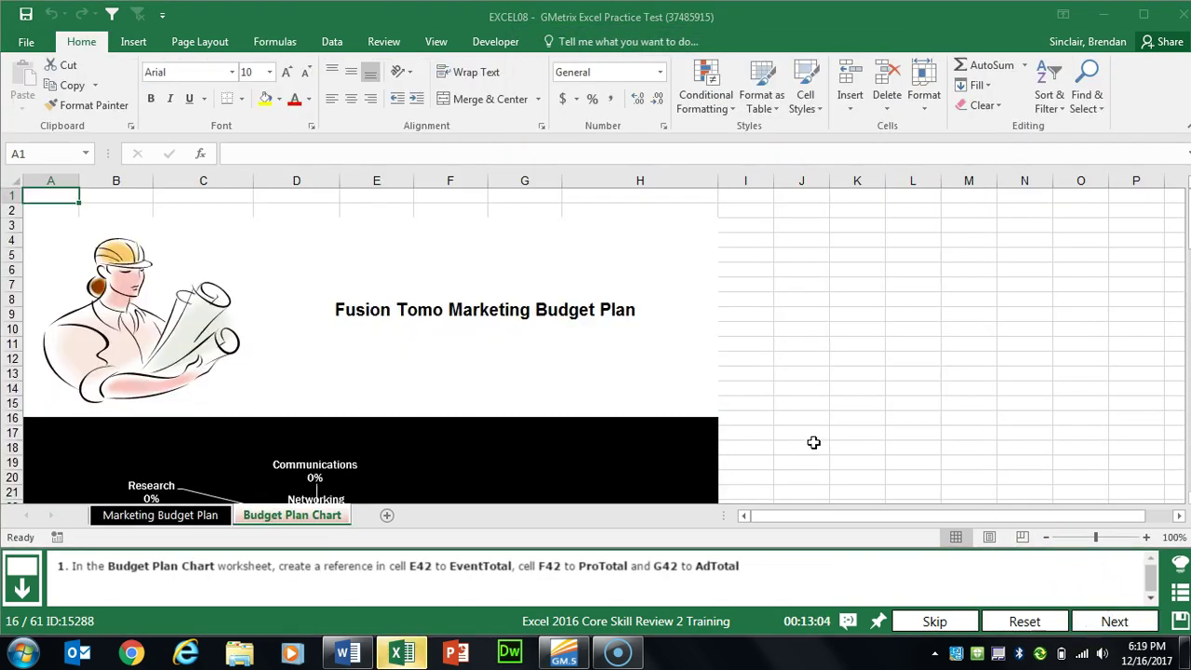
Enter =EventTotal in E42, =ProTotal in F42 and =AdTotal in G42 on Budget Plan Chart
left_click(489, 373)
scroll(484, 372, "down", 10)
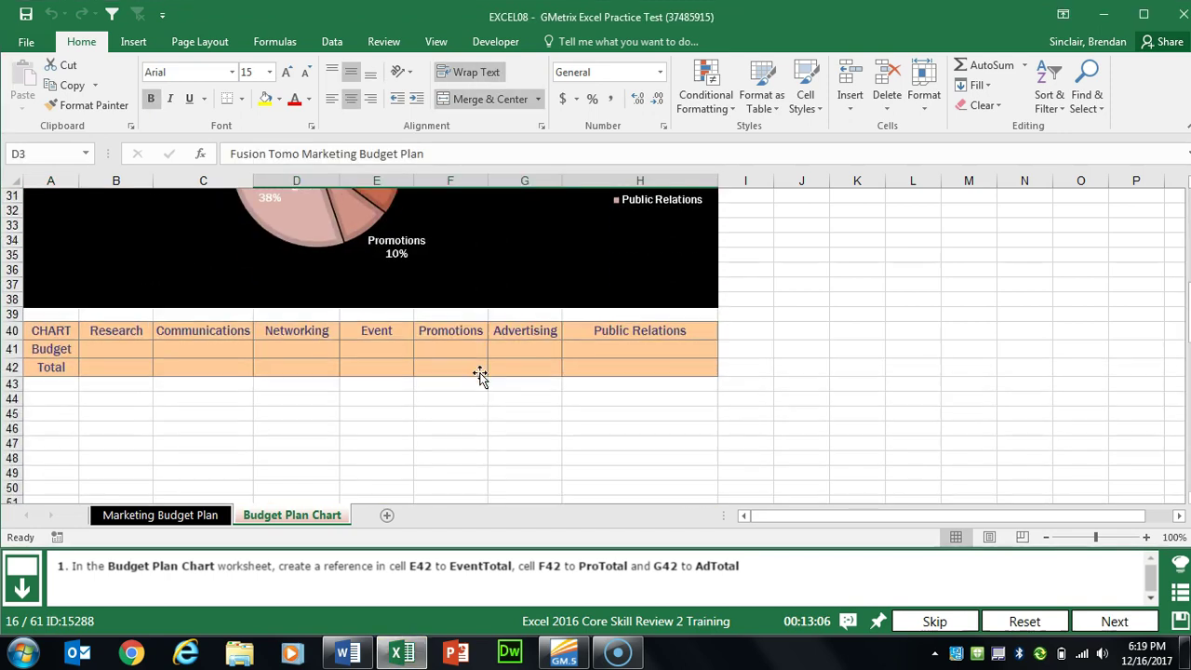
scroll(479, 375, "down", 1)
left_click(386, 332)
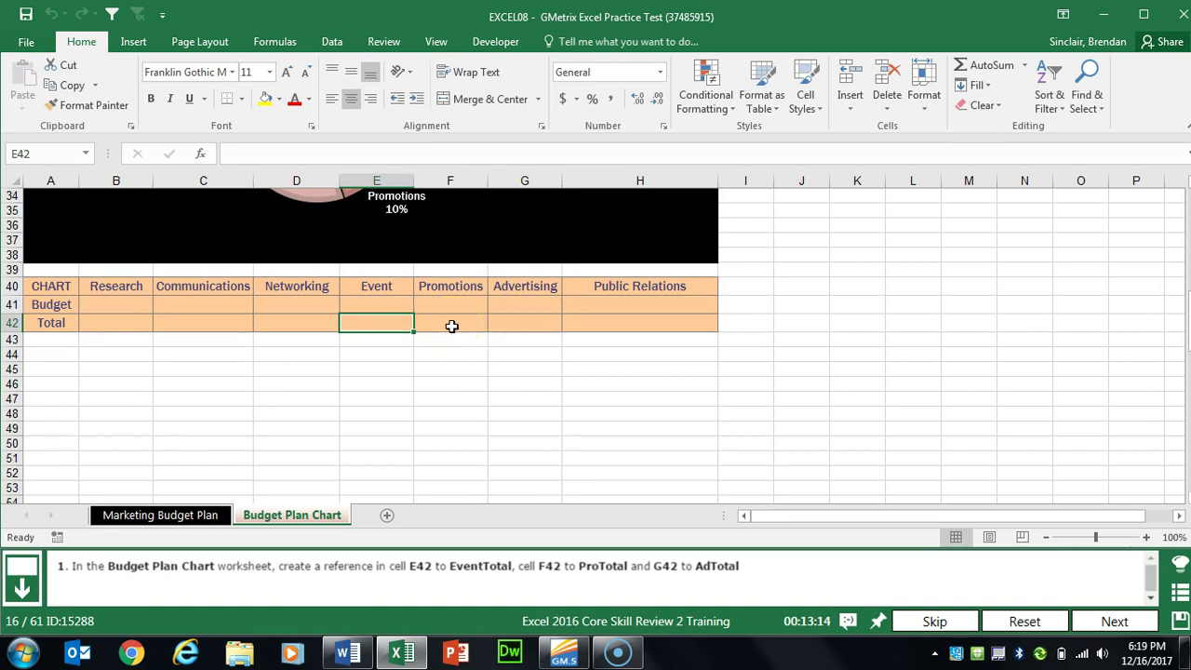
type("=")
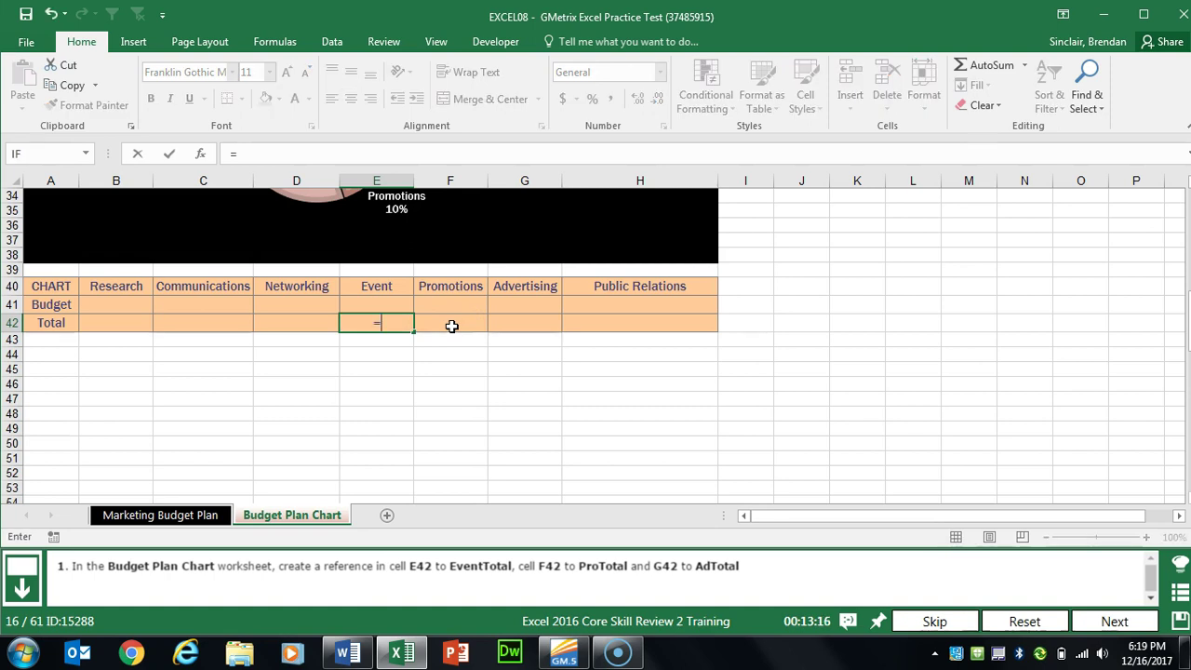
type("event")
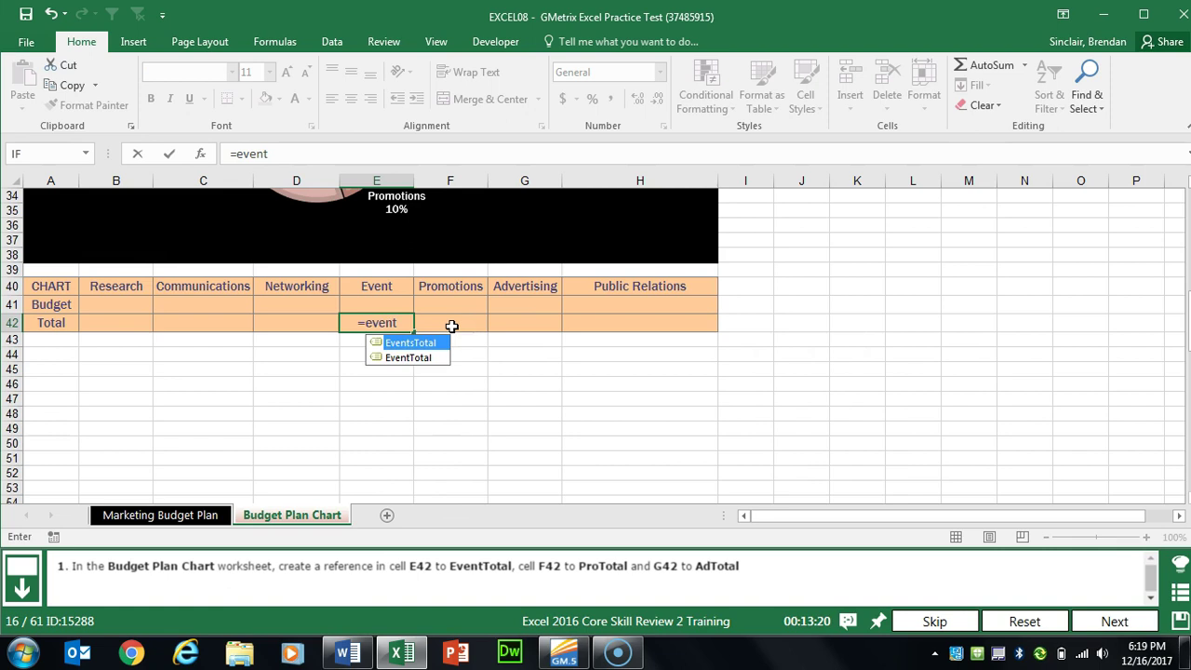
key("Down")
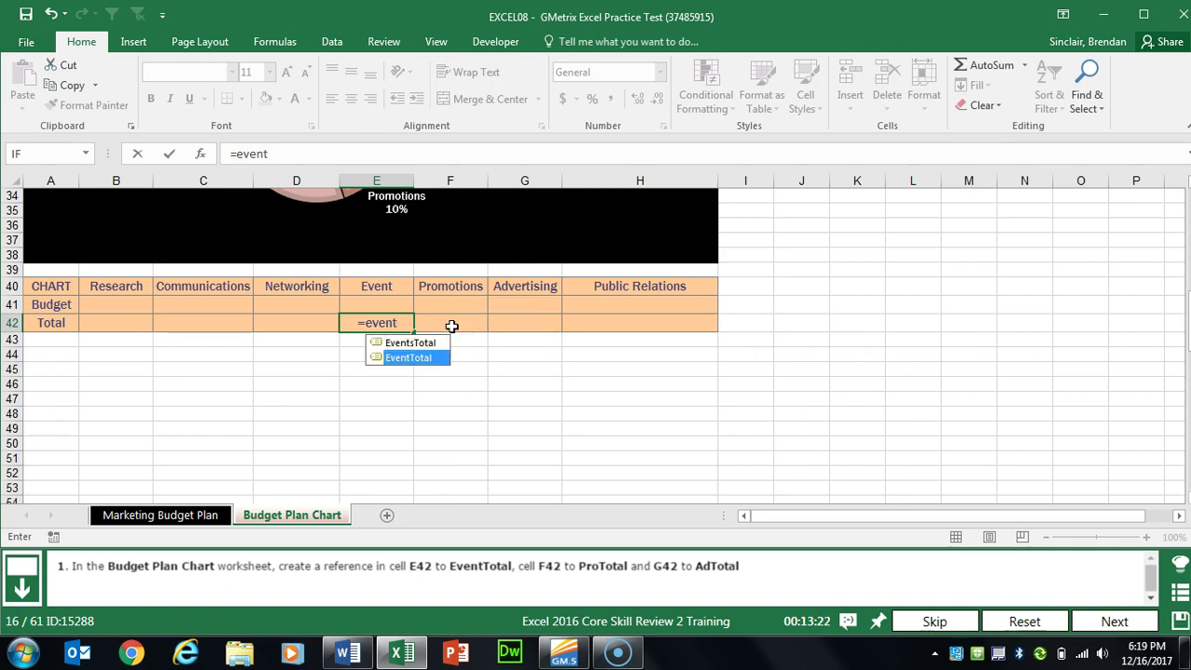
key("Tab")
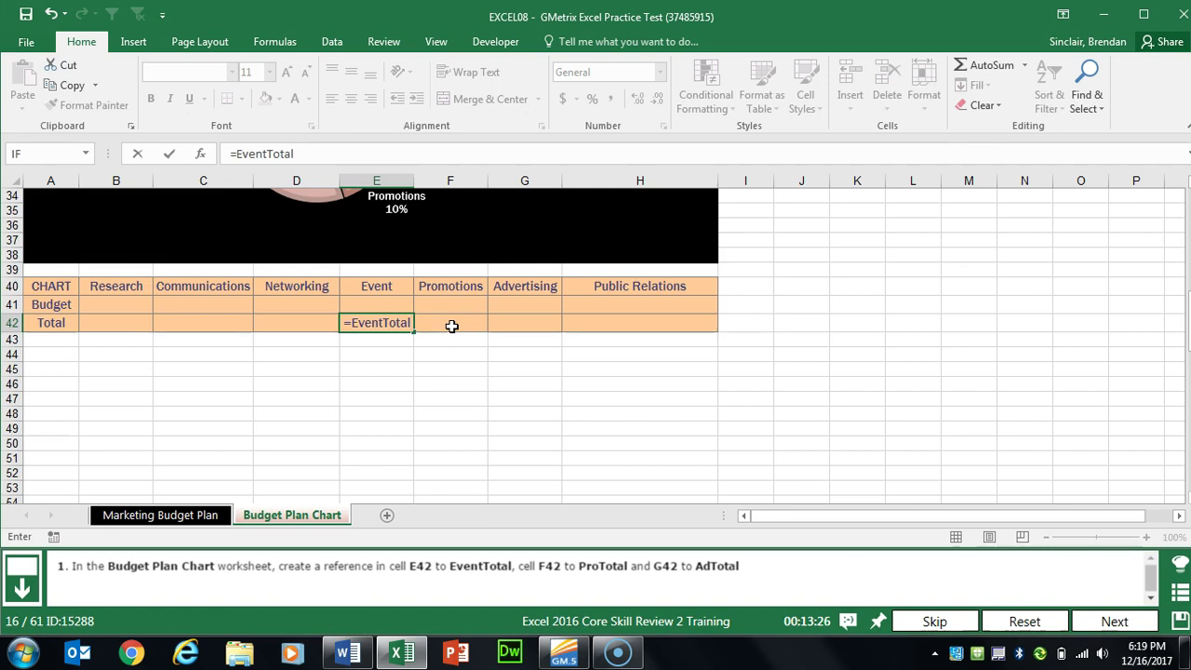
left_click(451, 326)
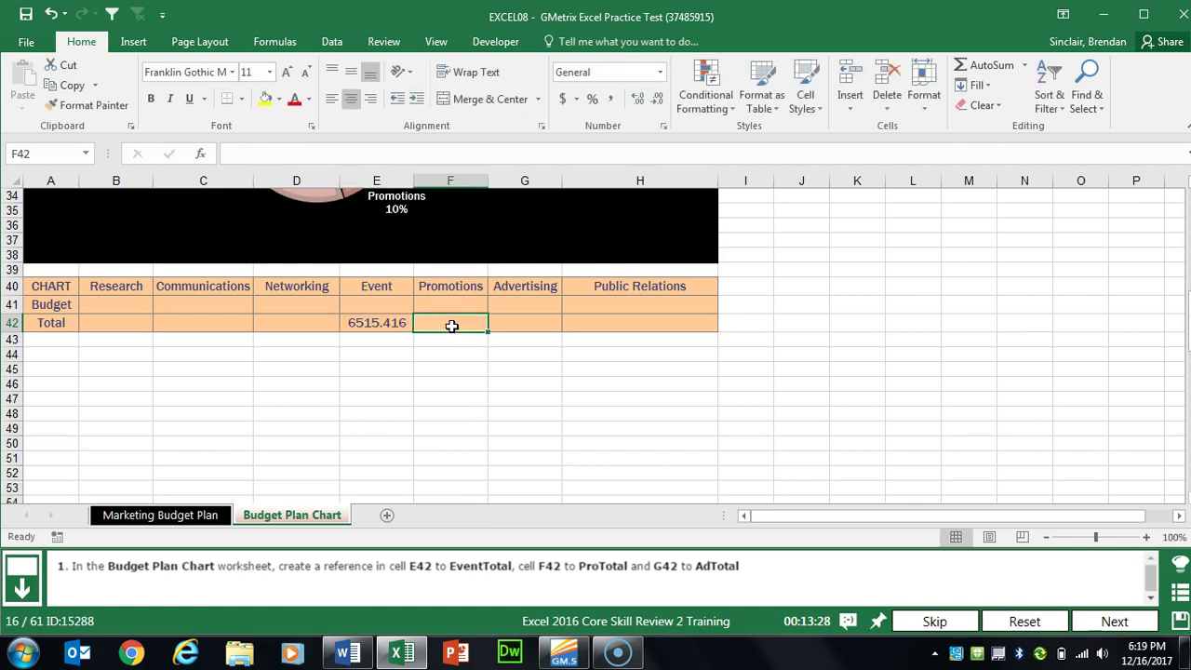
type("=")
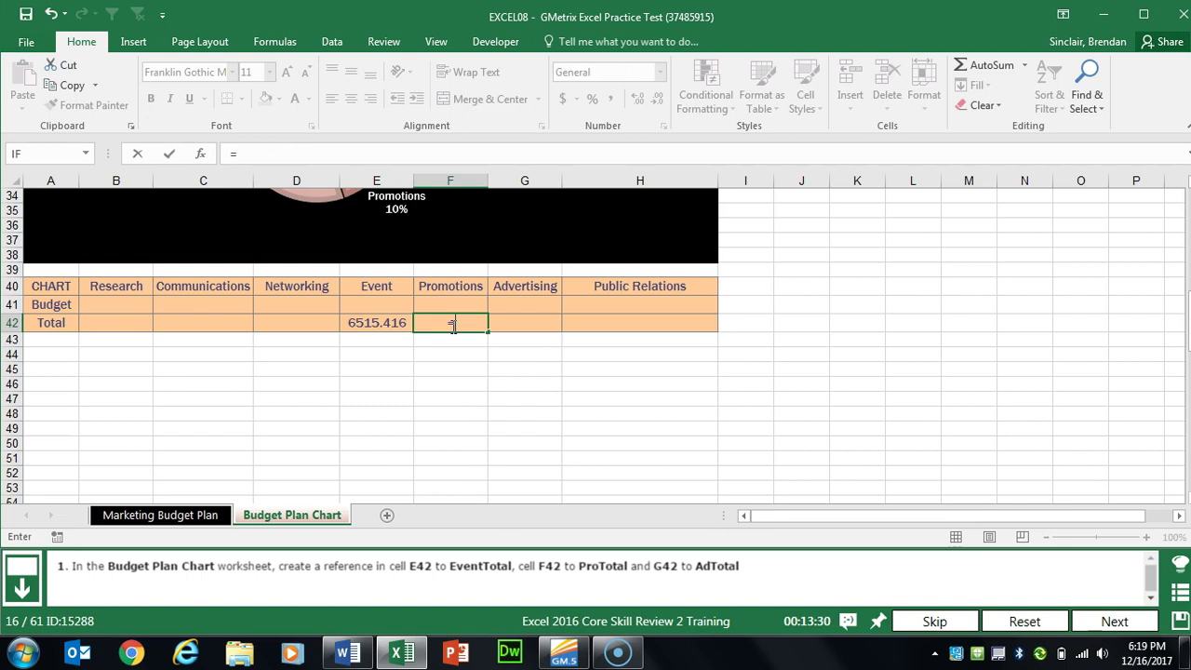
type("prototal")
key("Tab")
key("Tab")
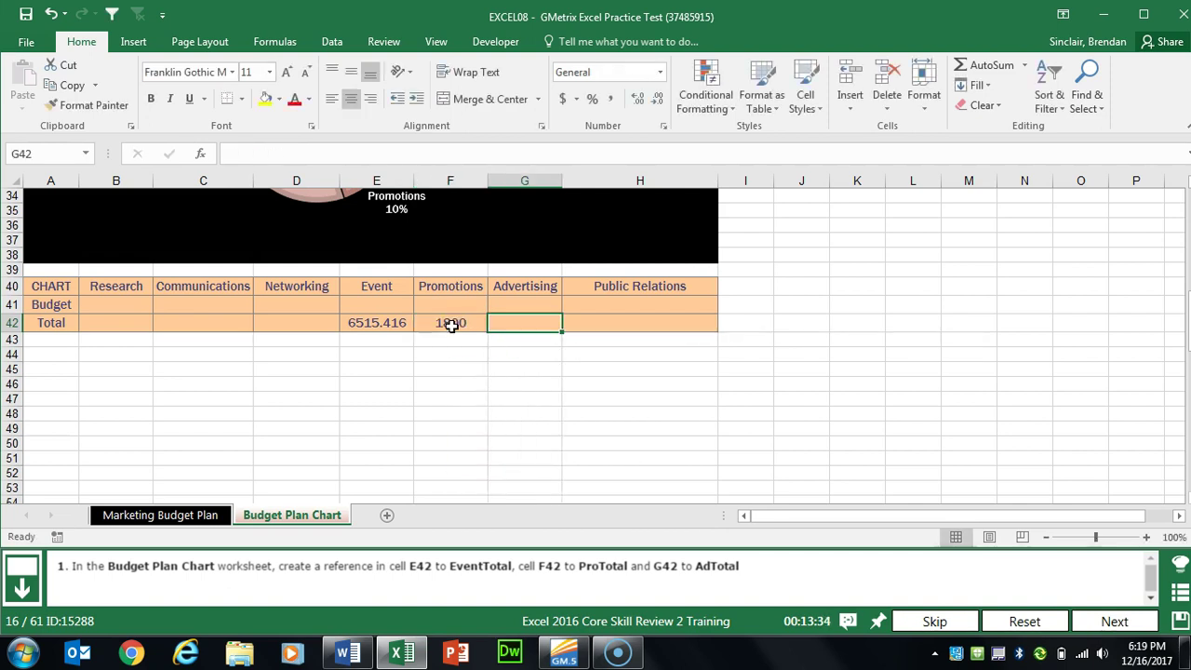
type("a")
type("=adto")
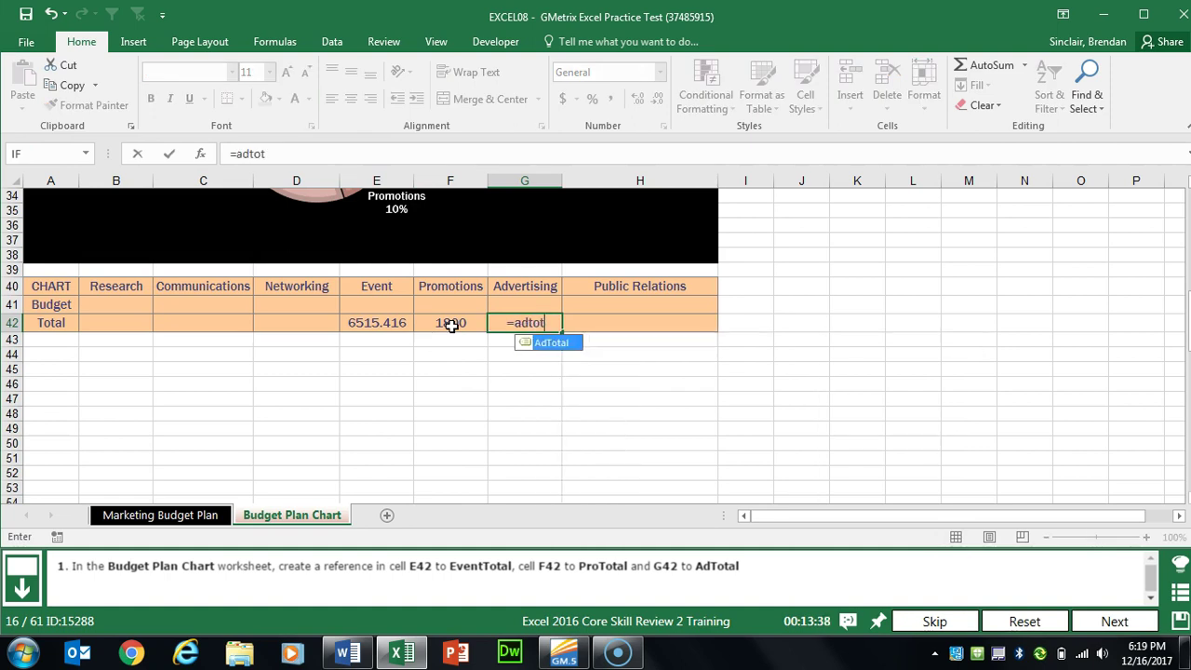
type("t")
key("Tab")
key("Tab")
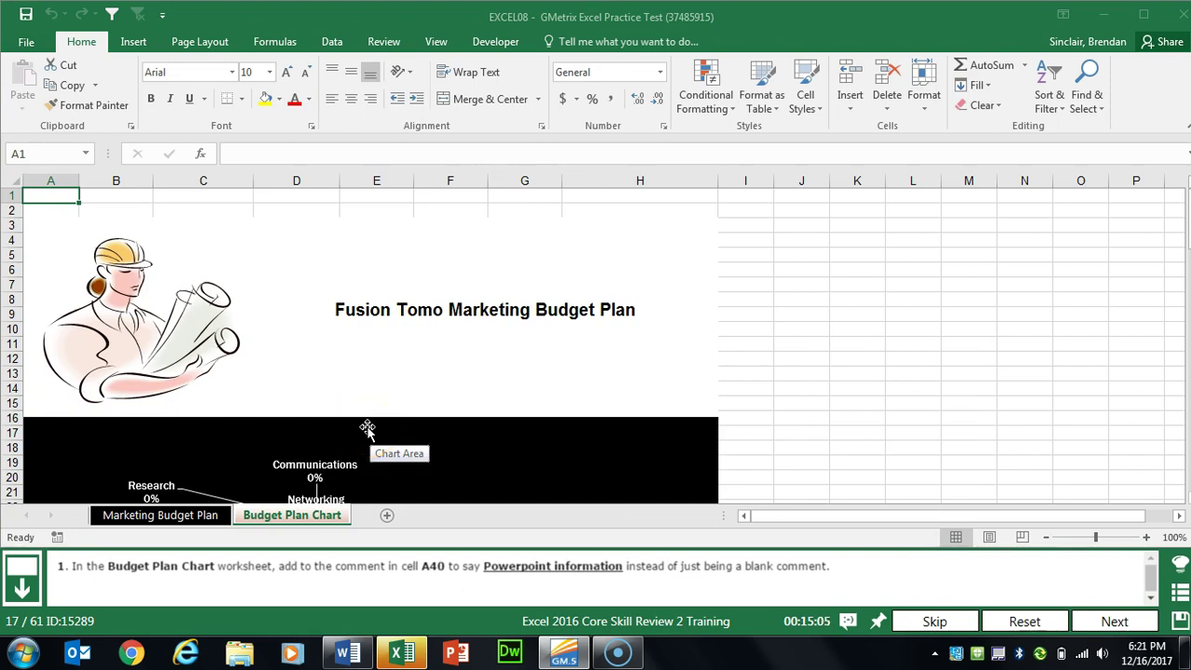
Change cell A40's comment text to 'Powerpoint information', then advance to the next task
left_click_drag(368, 428, 313, 421)
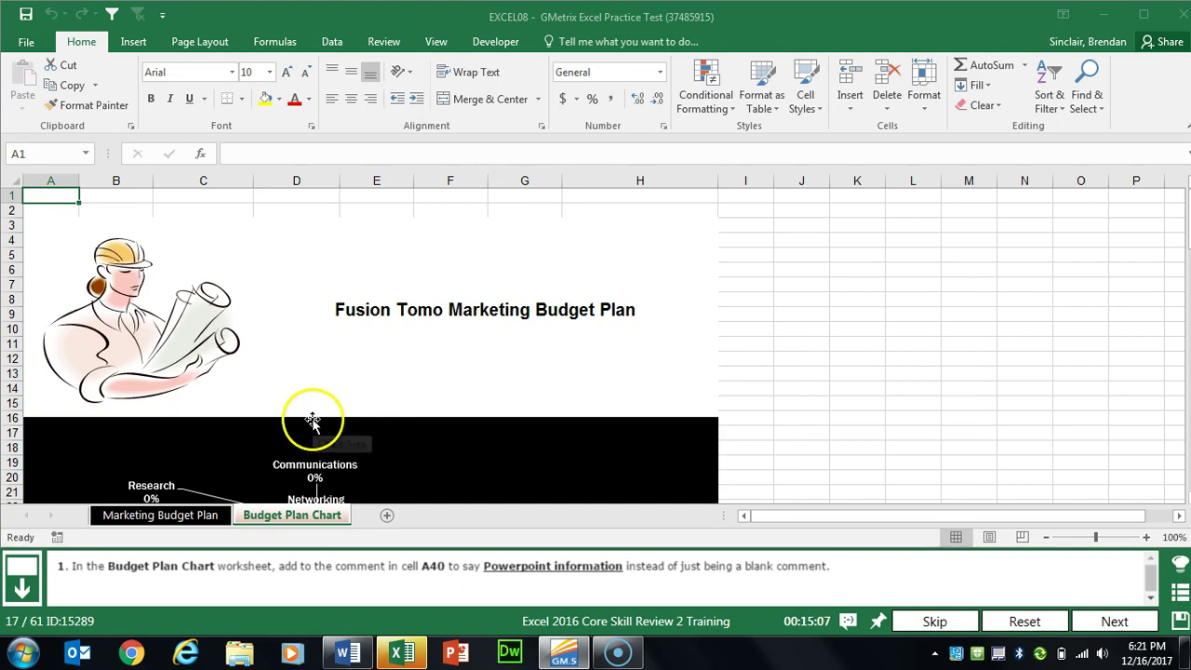
left_click(319, 357)
scroll(298, 358, "down", 9)
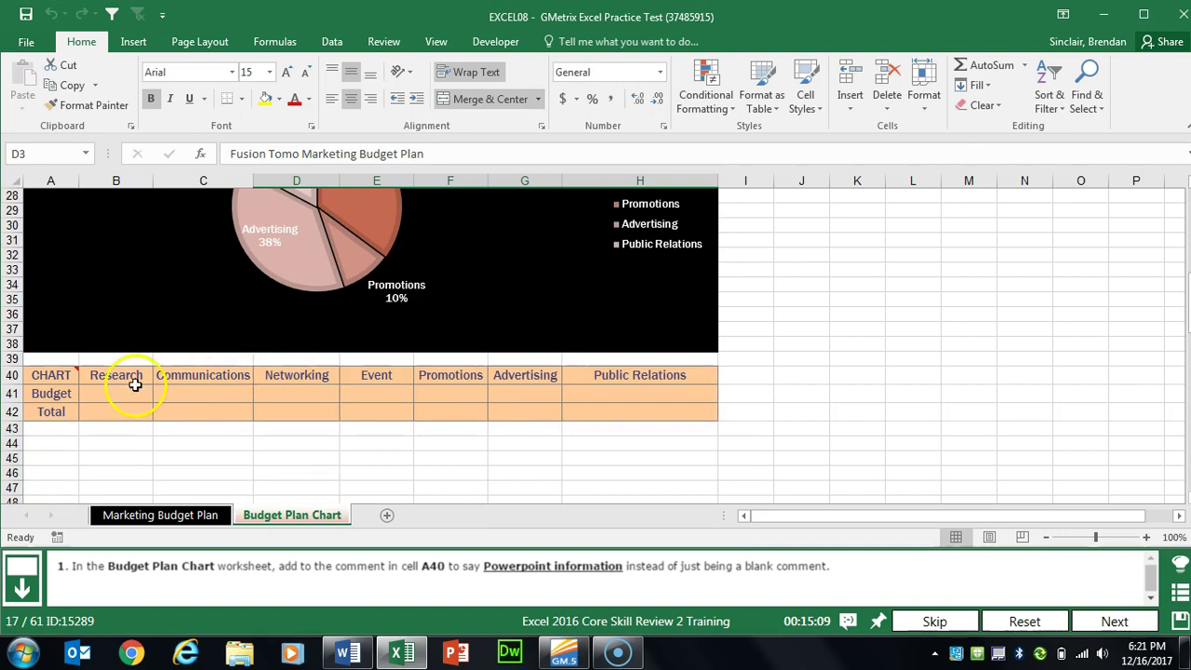
left_click(53, 375)
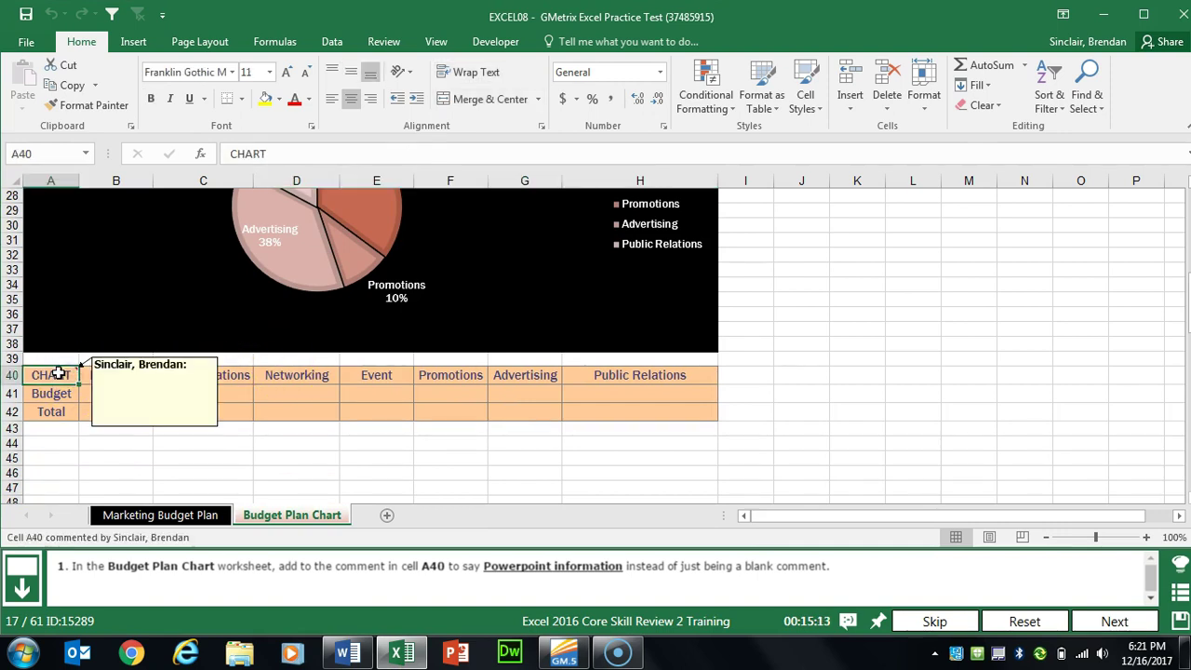
right_click(51, 374)
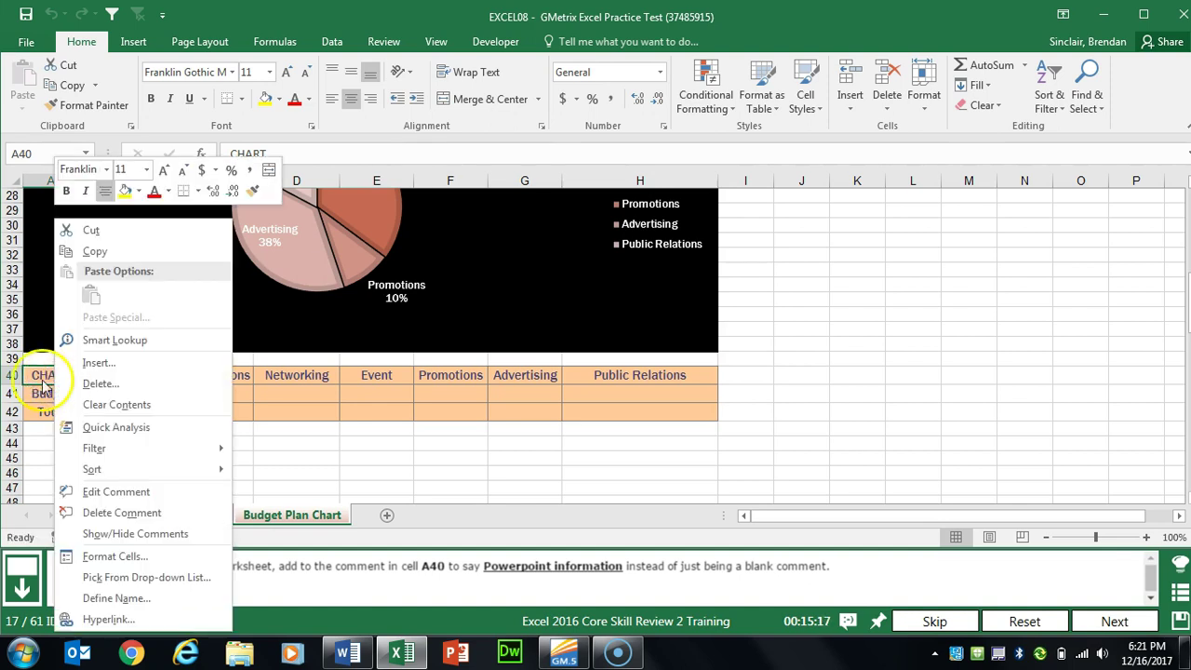
left_click(163, 493)
left_click(188, 407)
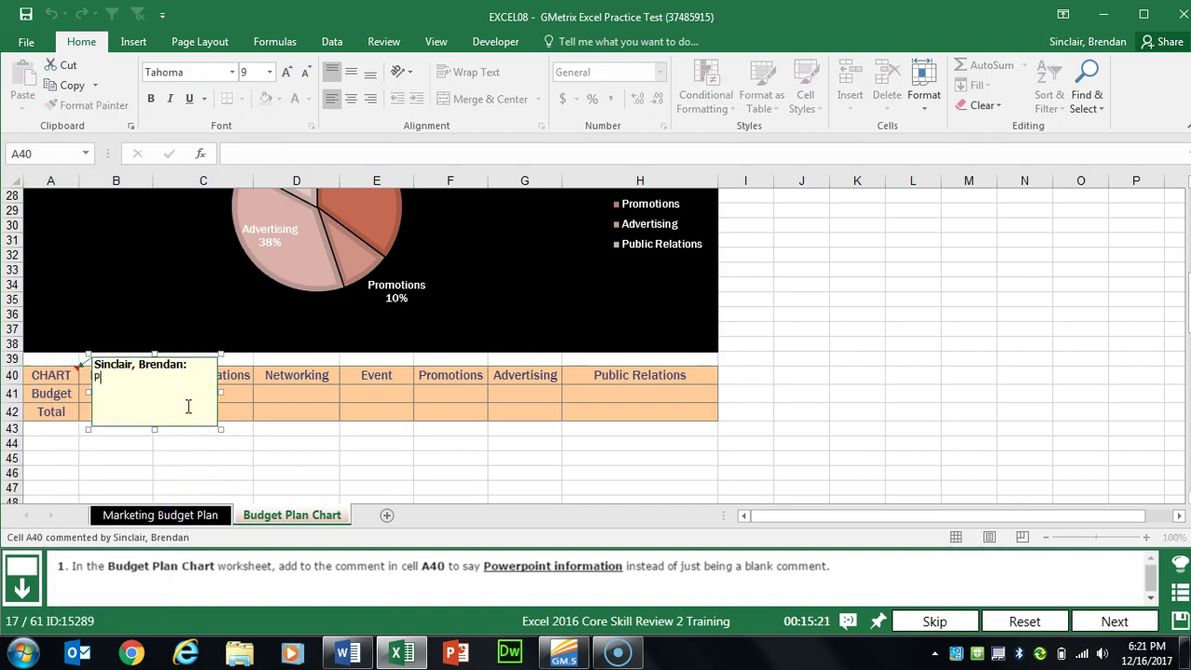
type("Powerpoint information")
left_click(303, 403)
left_click(303, 403)
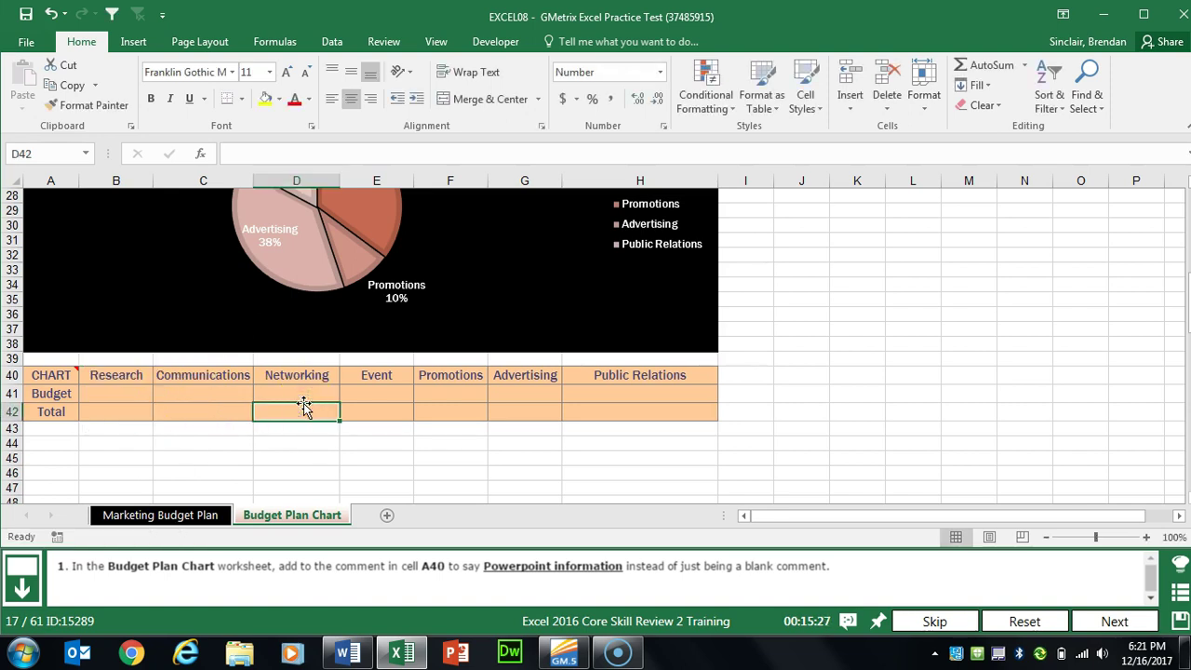
left_click(1115, 621)
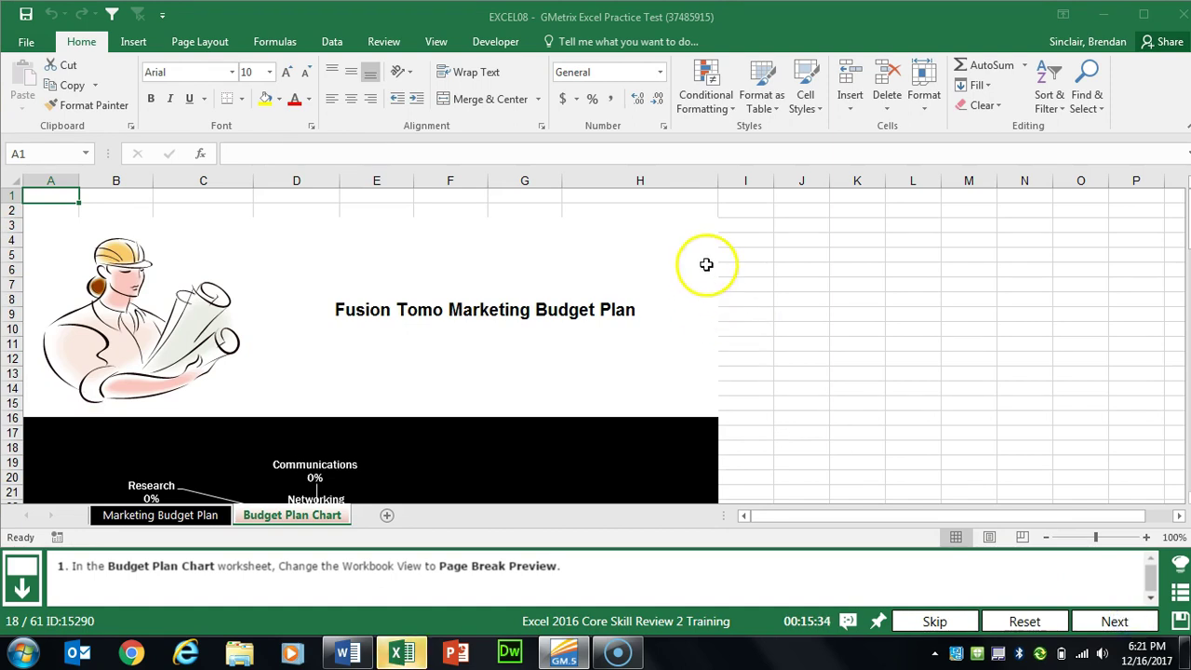
Switch Budget Plan Chart to Page Break Preview and advance to the bevel task
left_click(437, 42)
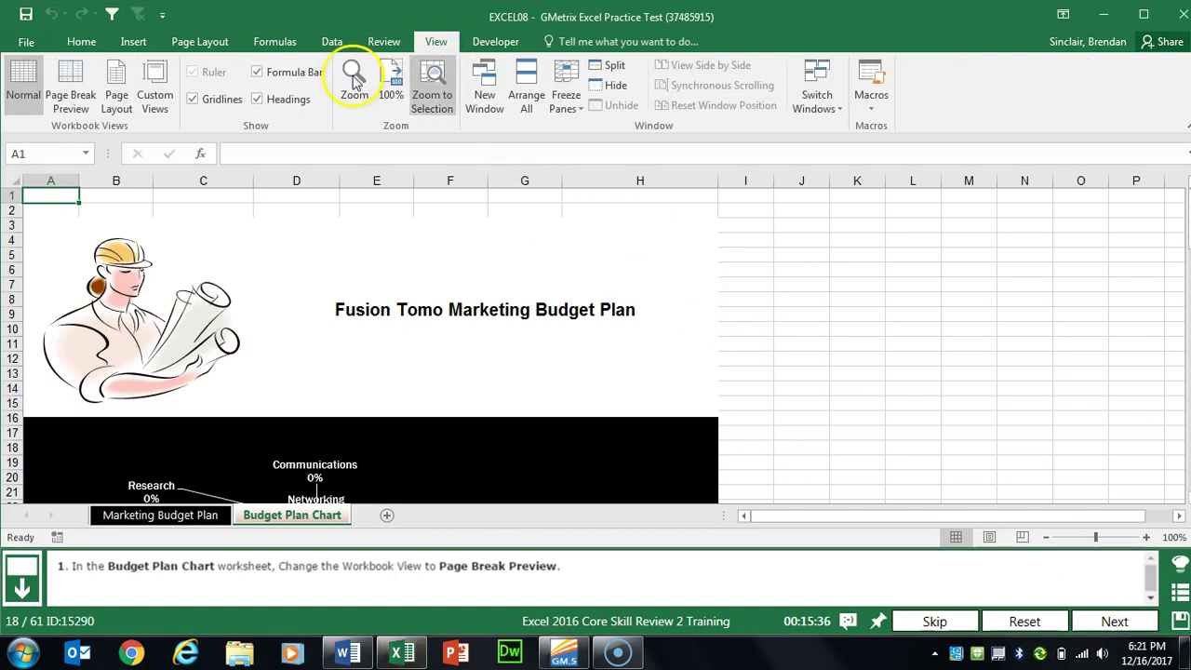
left_click(71, 104)
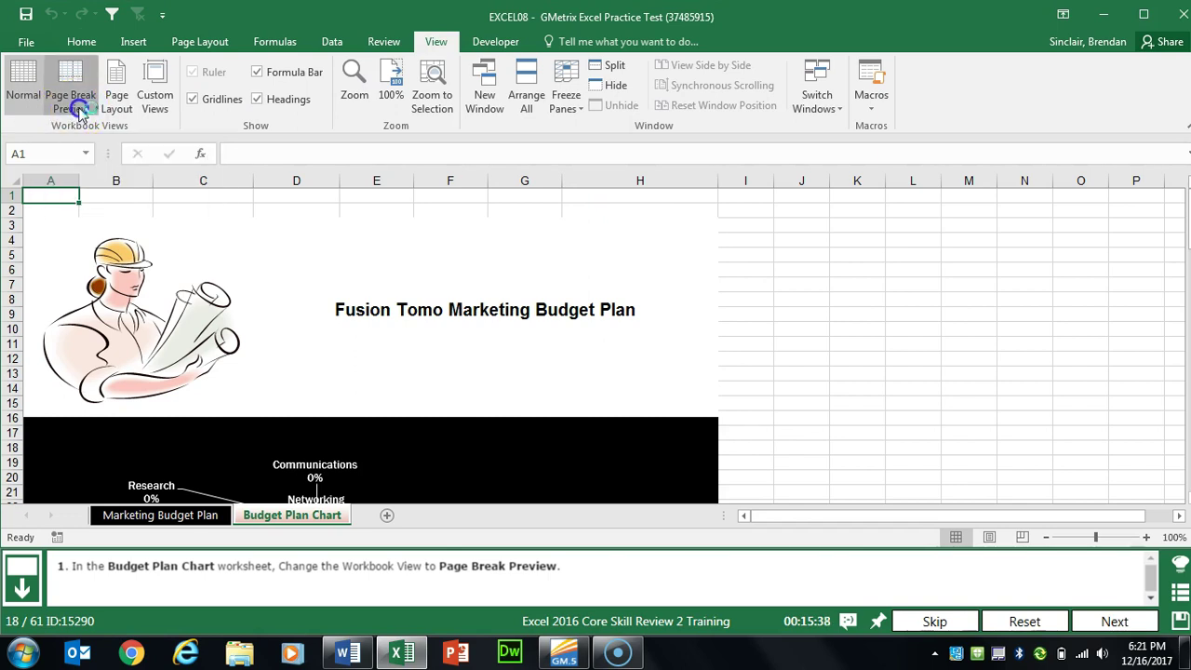
left_click(1111, 621)
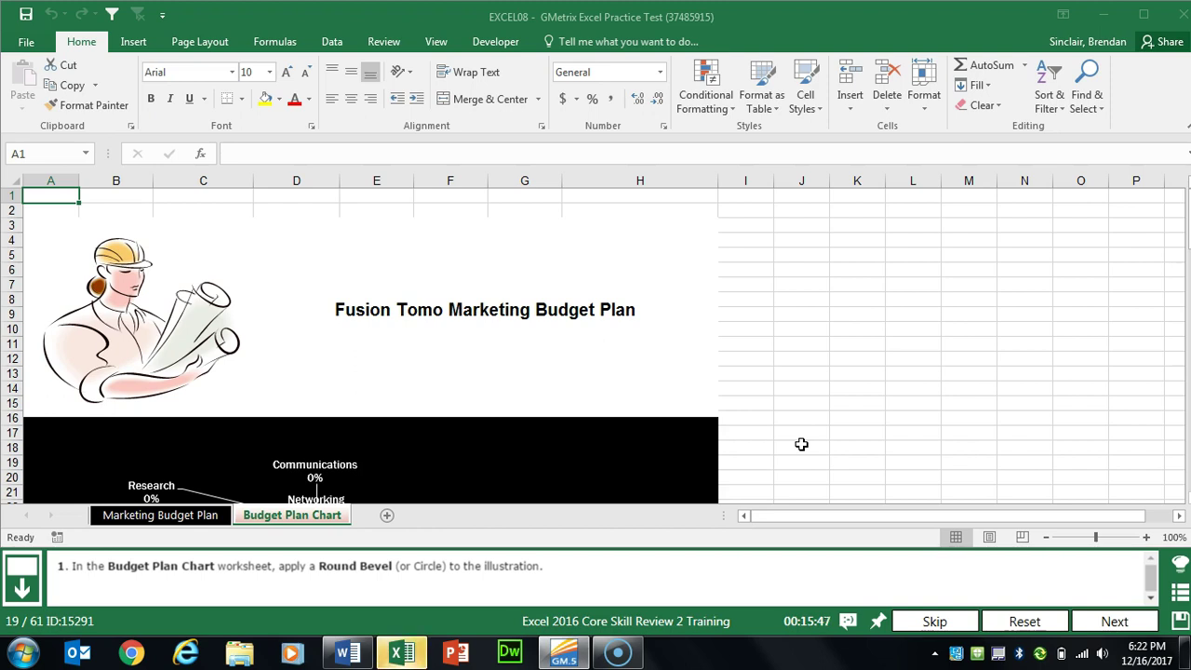
Give the construction-worker illustration a Circle bevel and move to the next task
left_click(209, 317)
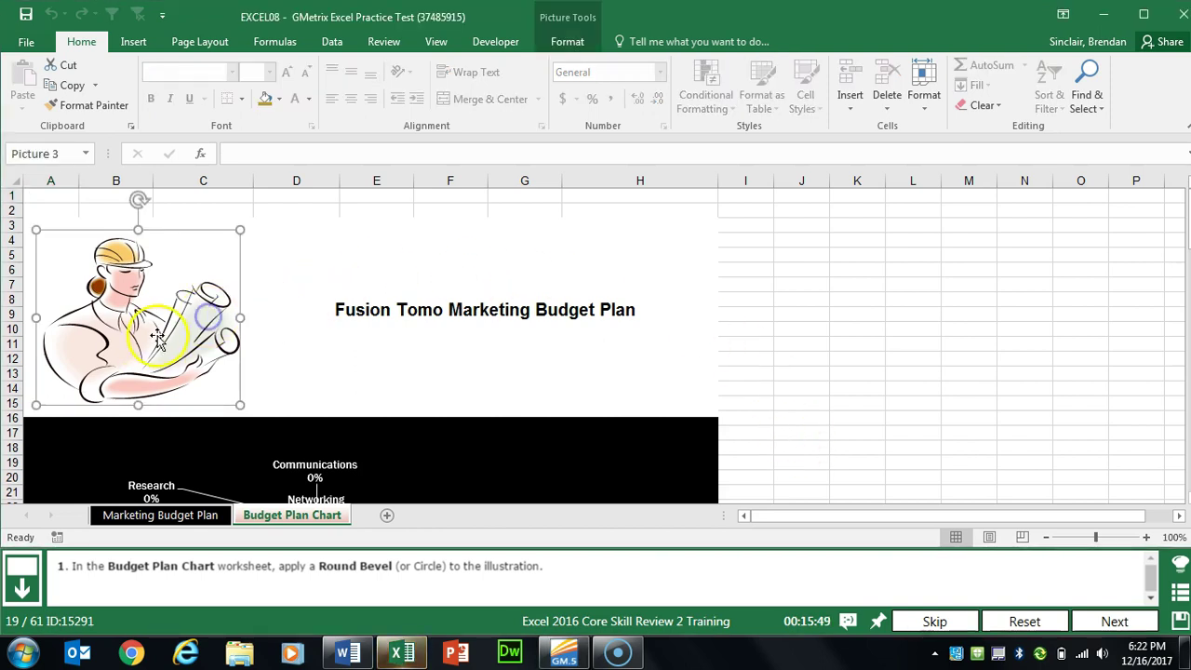
left_click(564, 43)
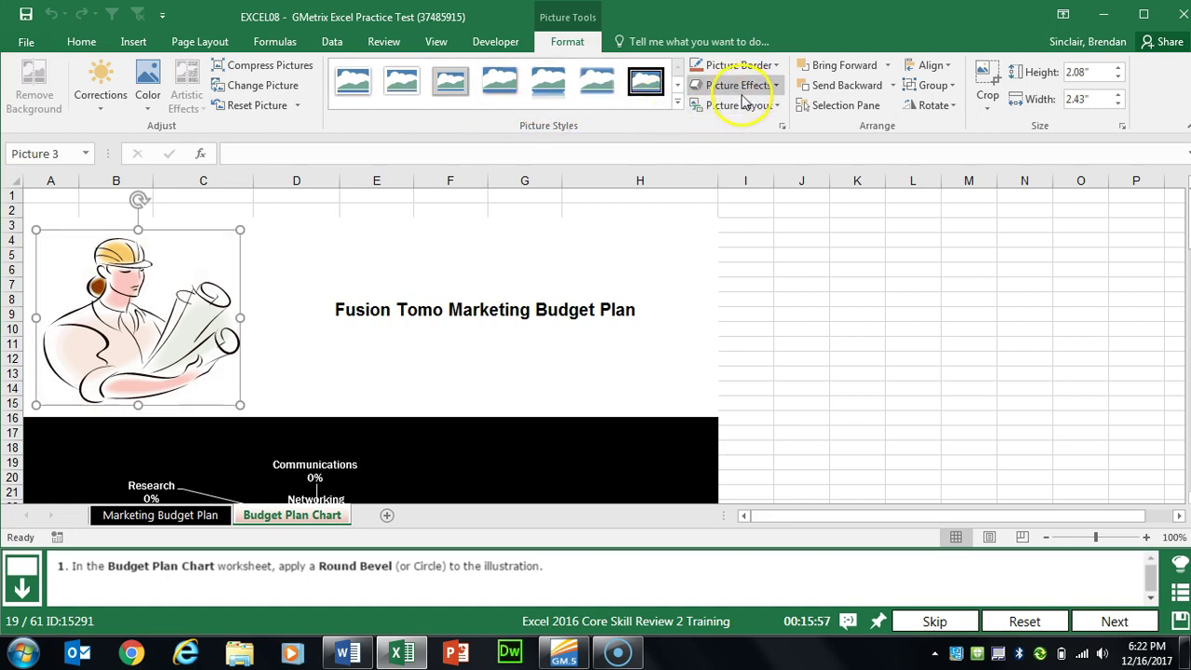
left_click(767, 85)
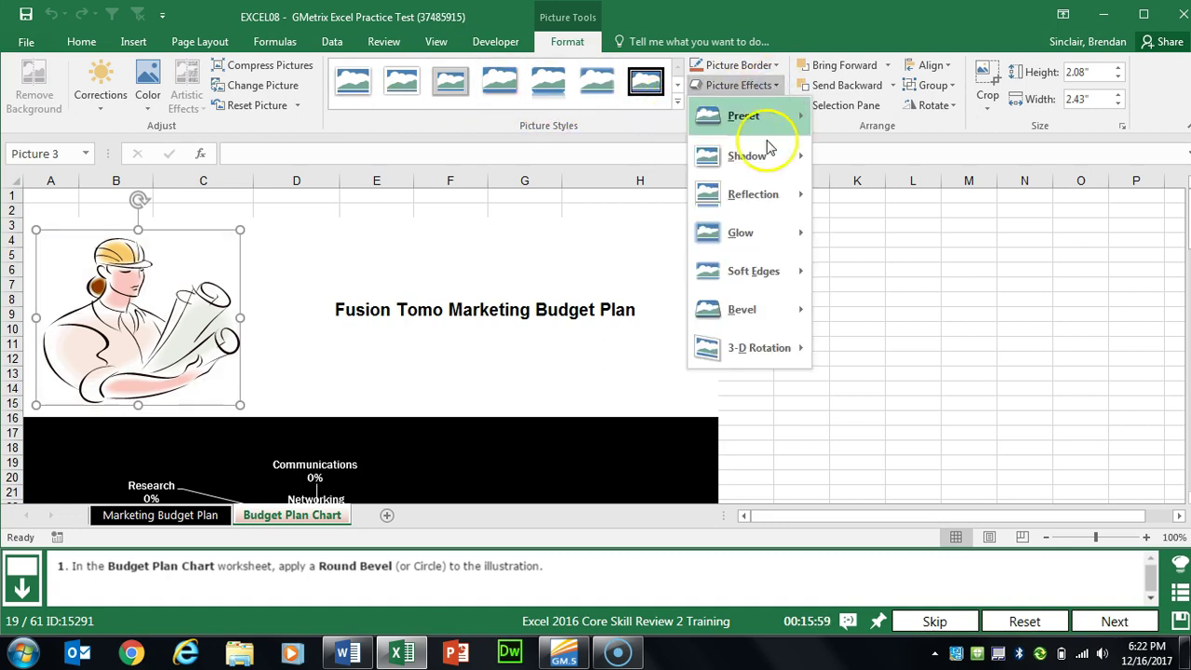
mouse_move(756, 317)
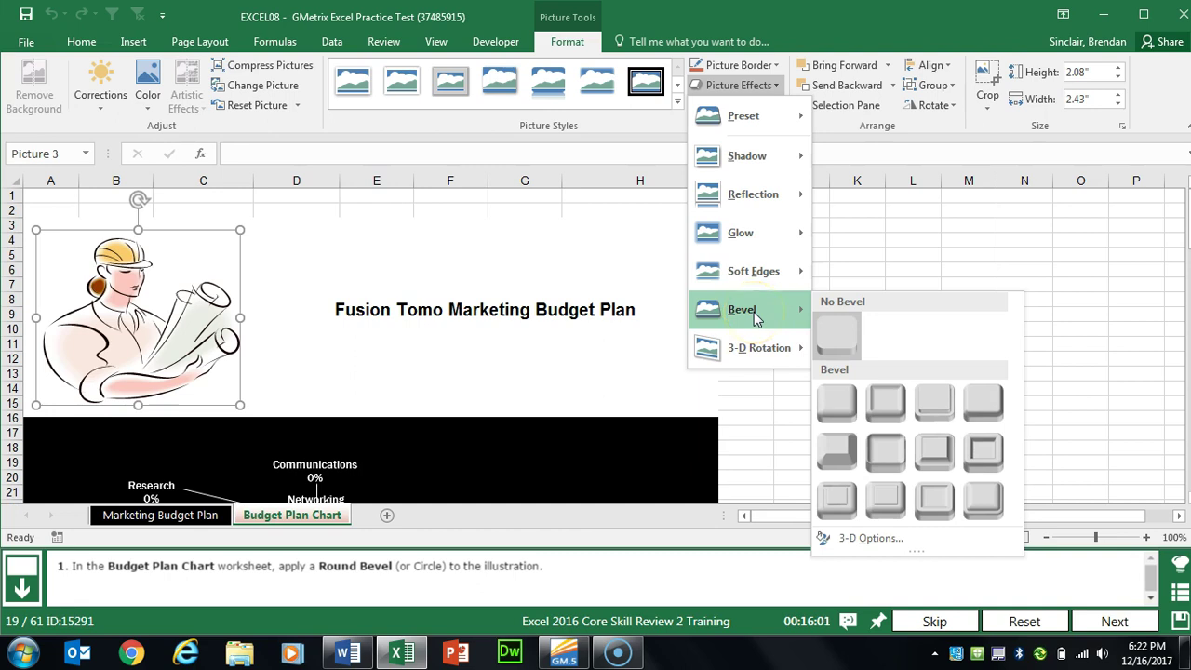
left_click(829, 402)
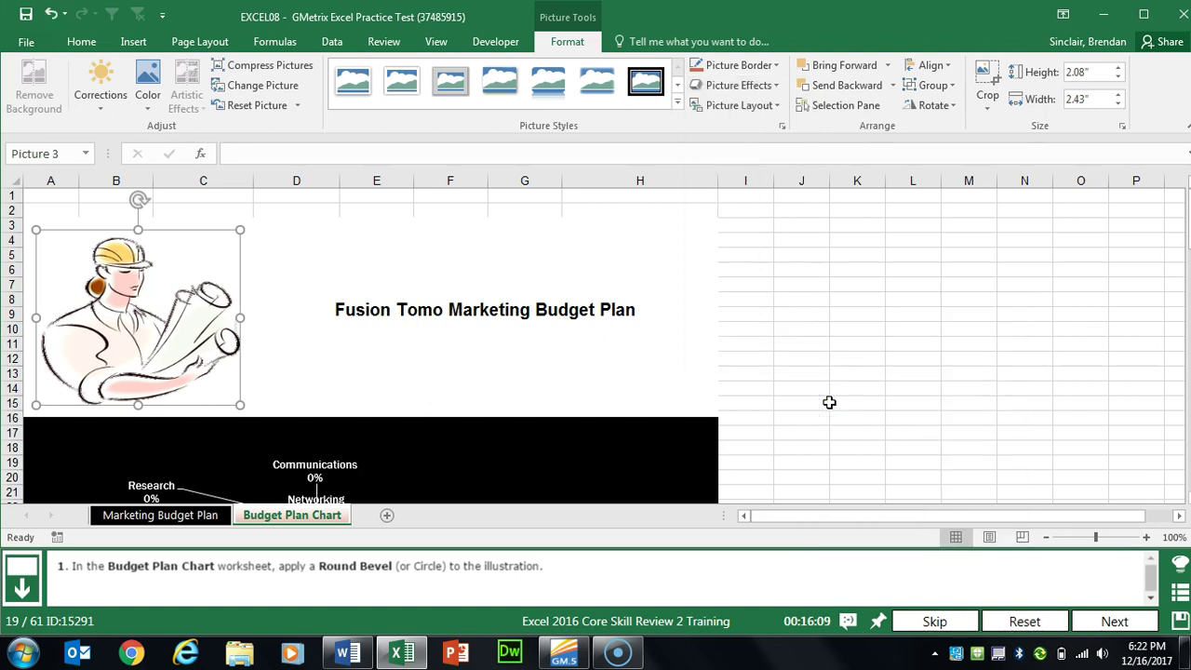
left_click(1112, 622)
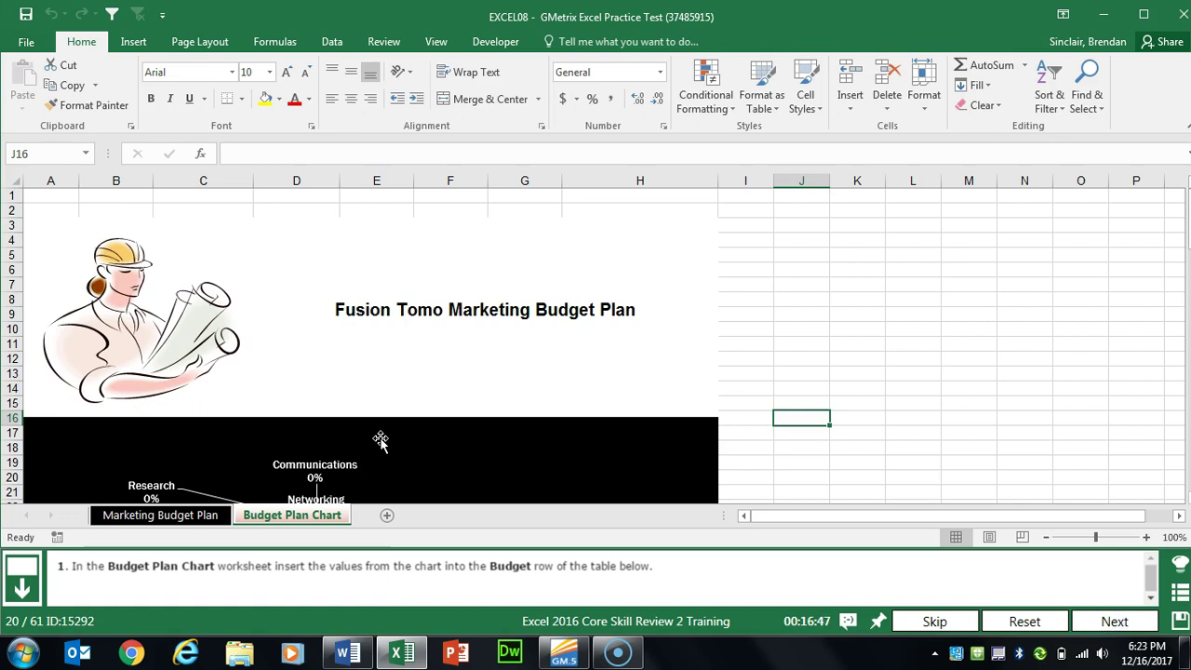
Enter 0% for Research, Communications and Networking in the Budget row, checking the chart
scroll(380, 441, "down", 5)
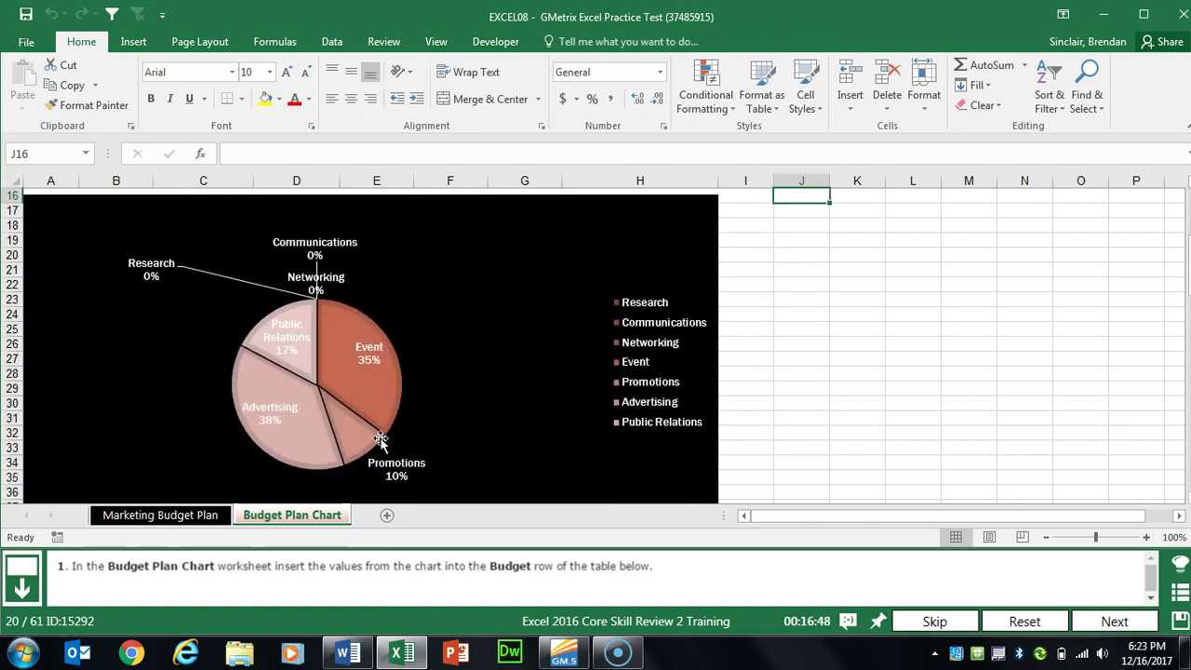
scroll(506, 369, "down", 5)
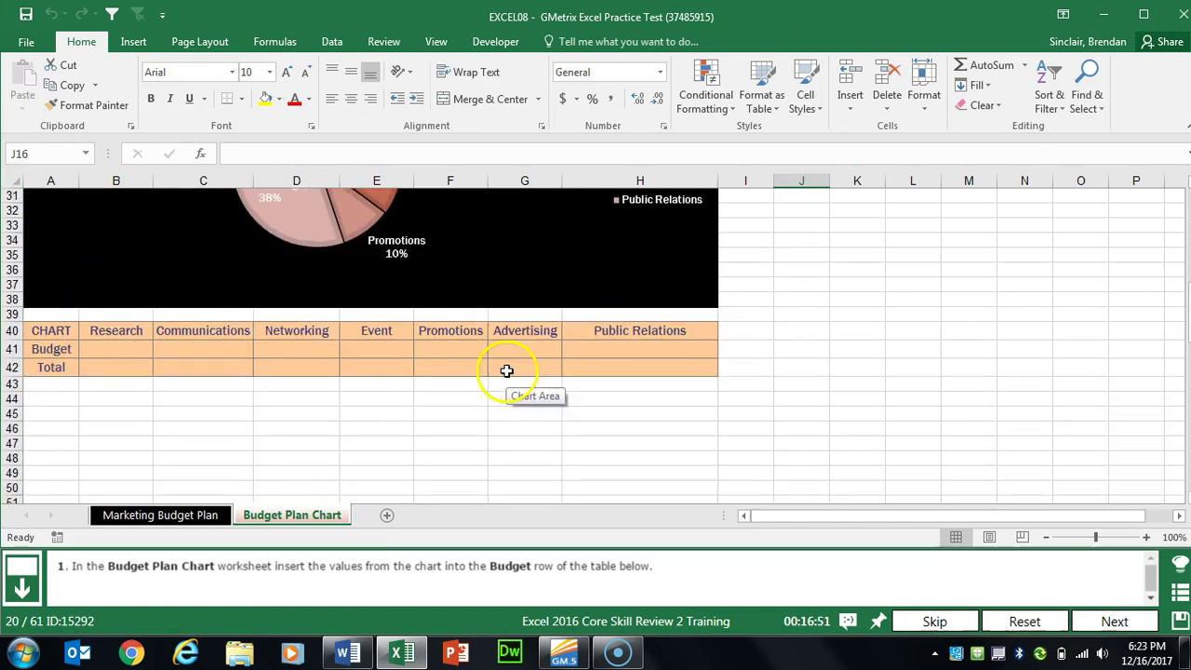
scroll(387, 349, "up", 4)
scroll(387, 352, "down", 2)
scroll(388, 353, "up", 4)
scroll(389, 353, "down", 4)
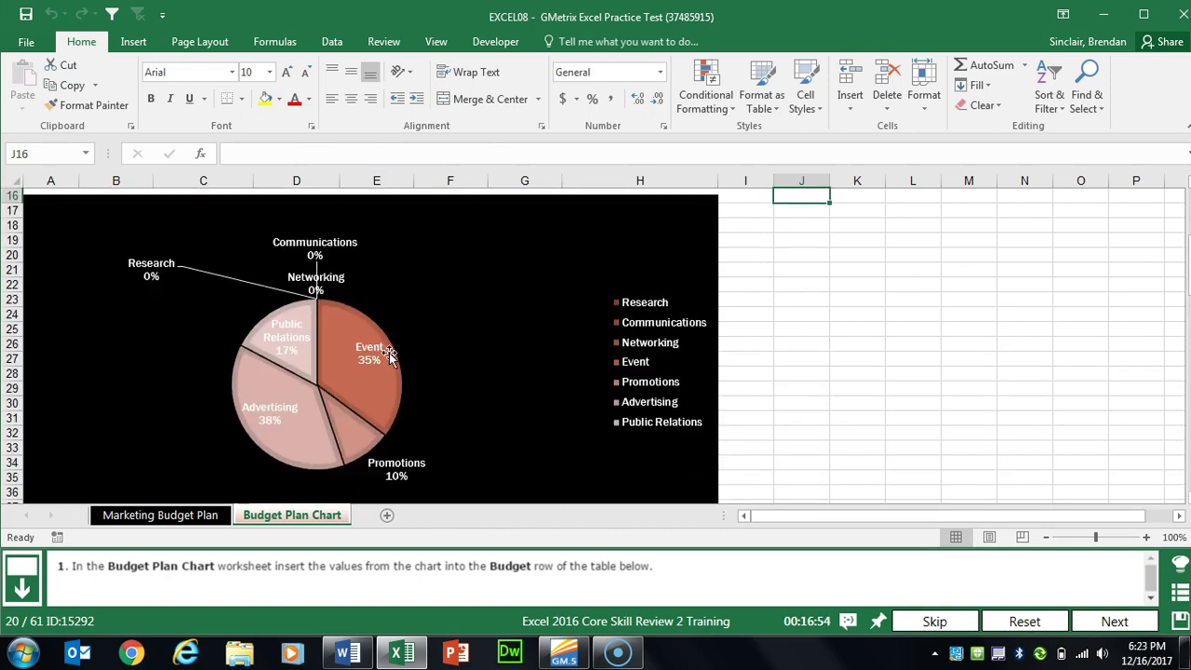
left_click(110, 438)
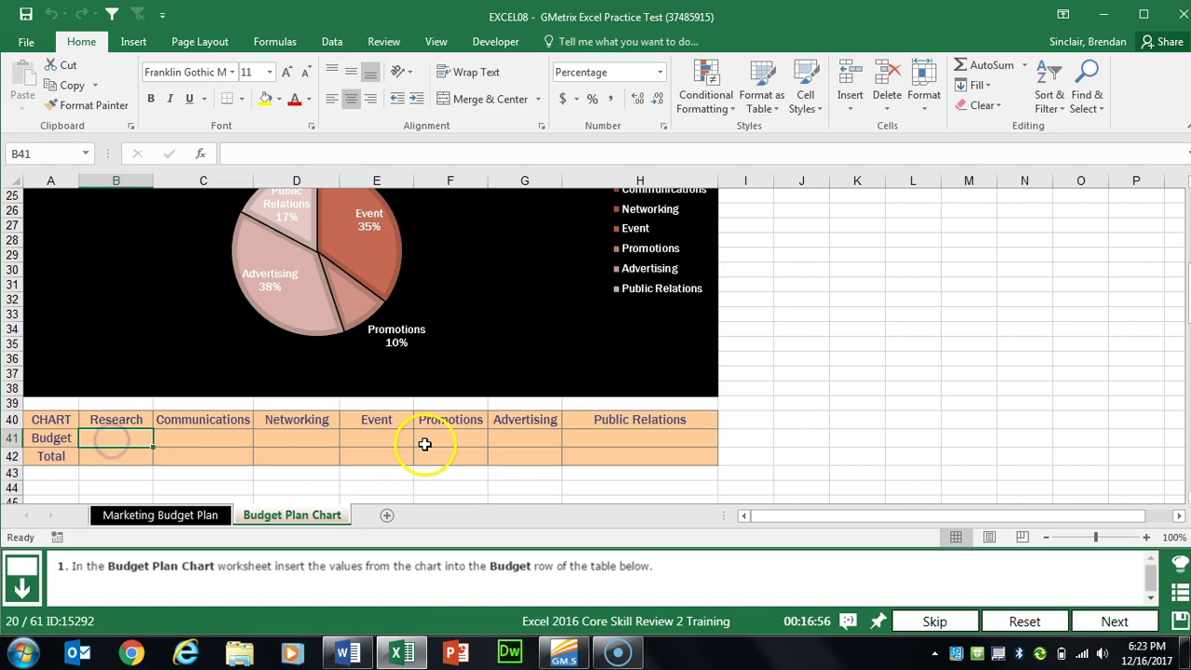
type("0")
key("Tab")
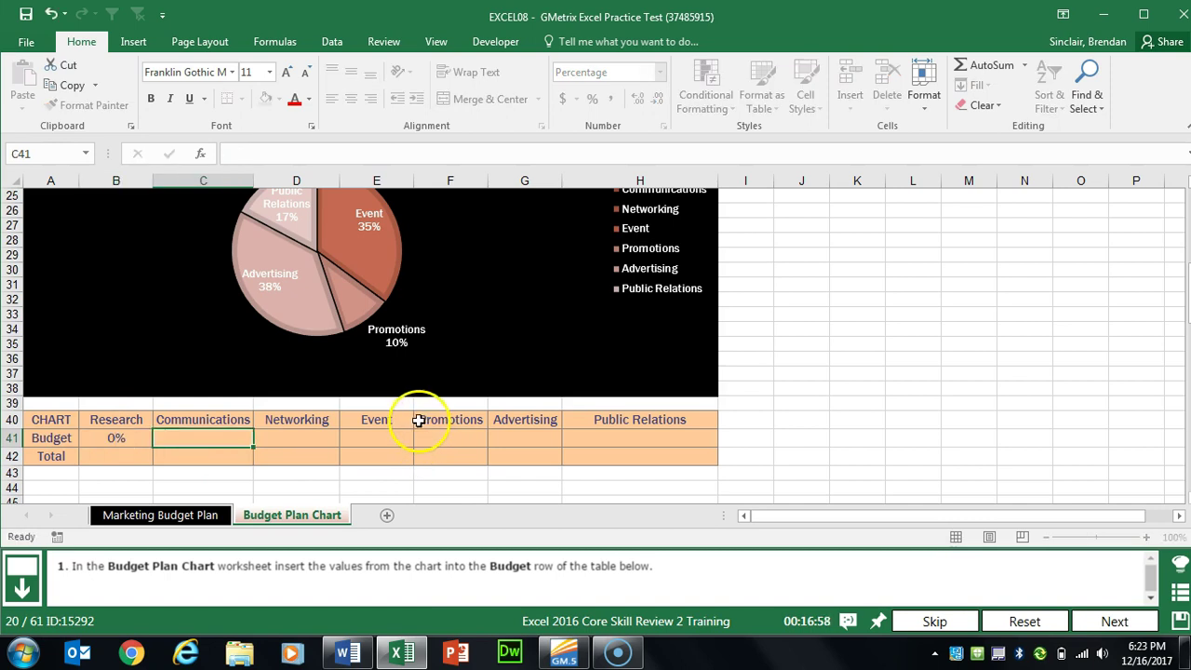
scroll(419, 422, "up", 3)
scroll(400, 433, "up", 1)
left_click(312, 330)
scroll(316, 298, "down", 2)
scroll(312, 240, "down", 2)
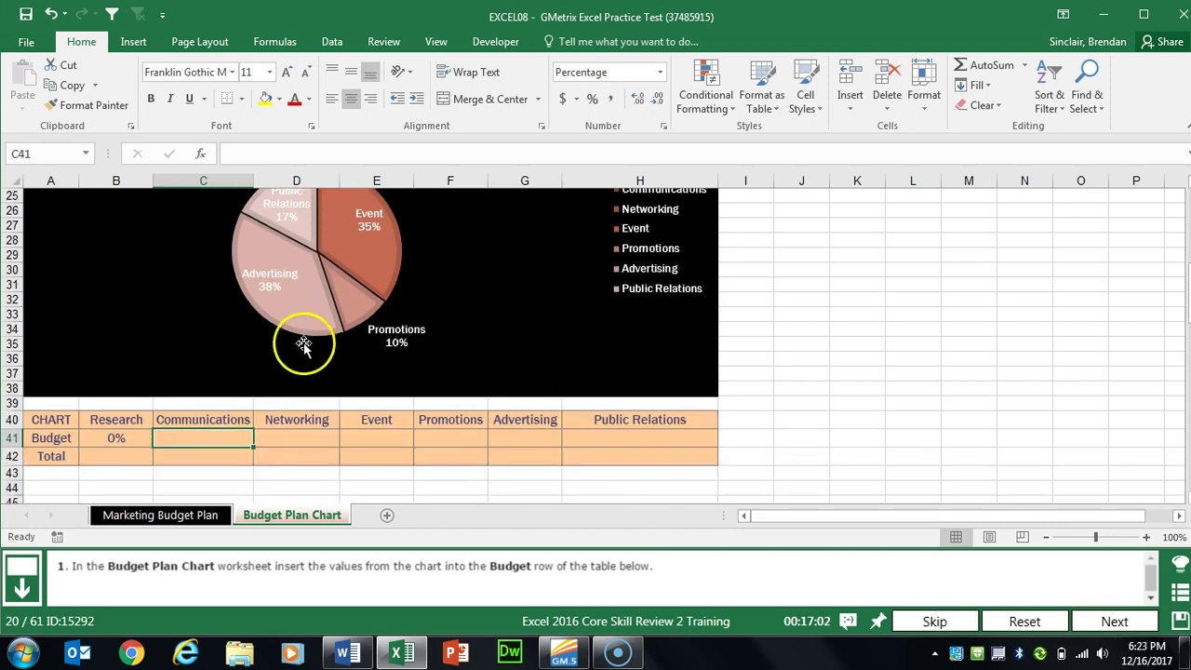
type("0")
key("Tab")
type("0")
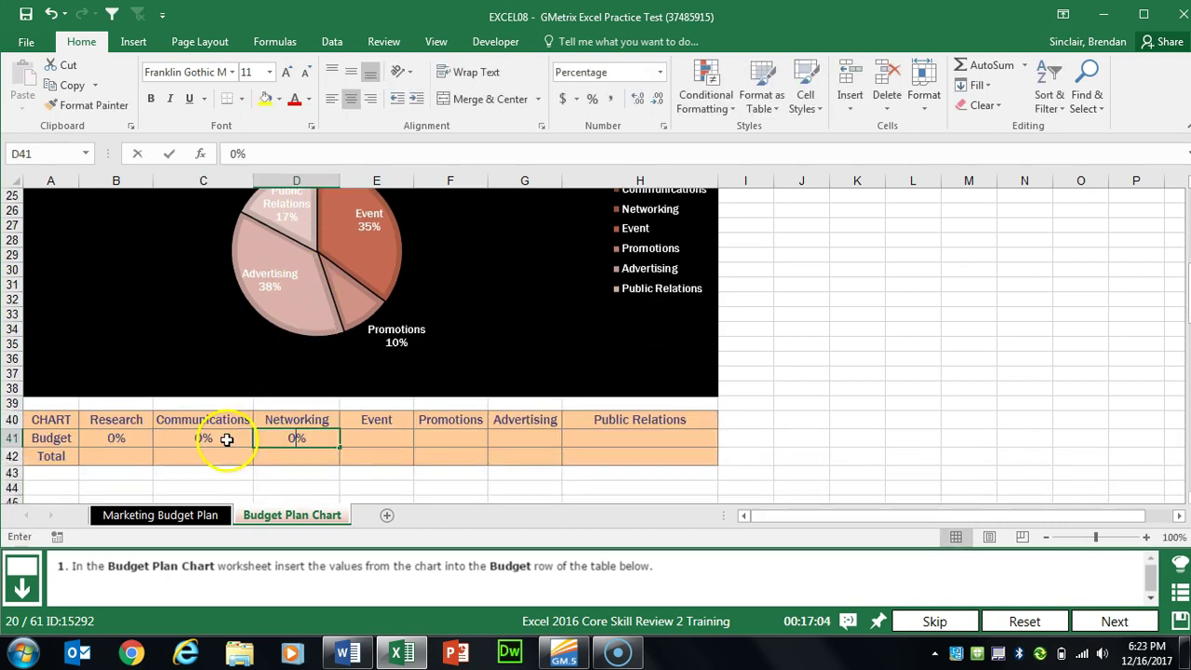
key("Tab")
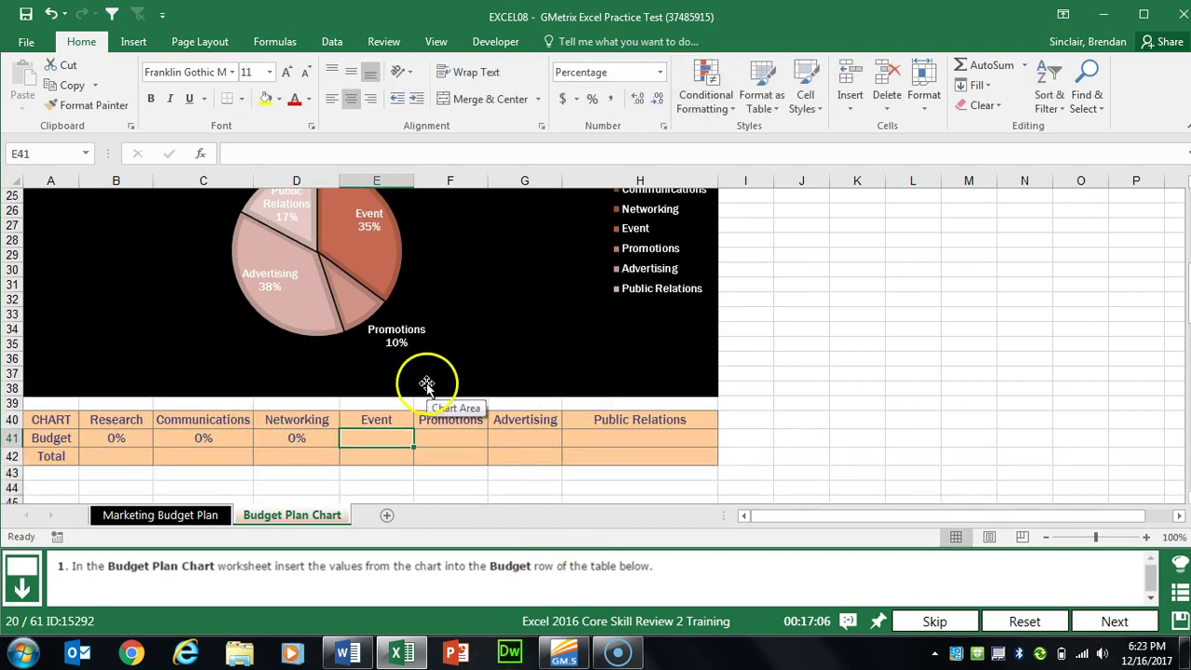
Enter 35%, 10%, 38% and 17% for the remaining Budget cells, then advance to the next task
type("35")
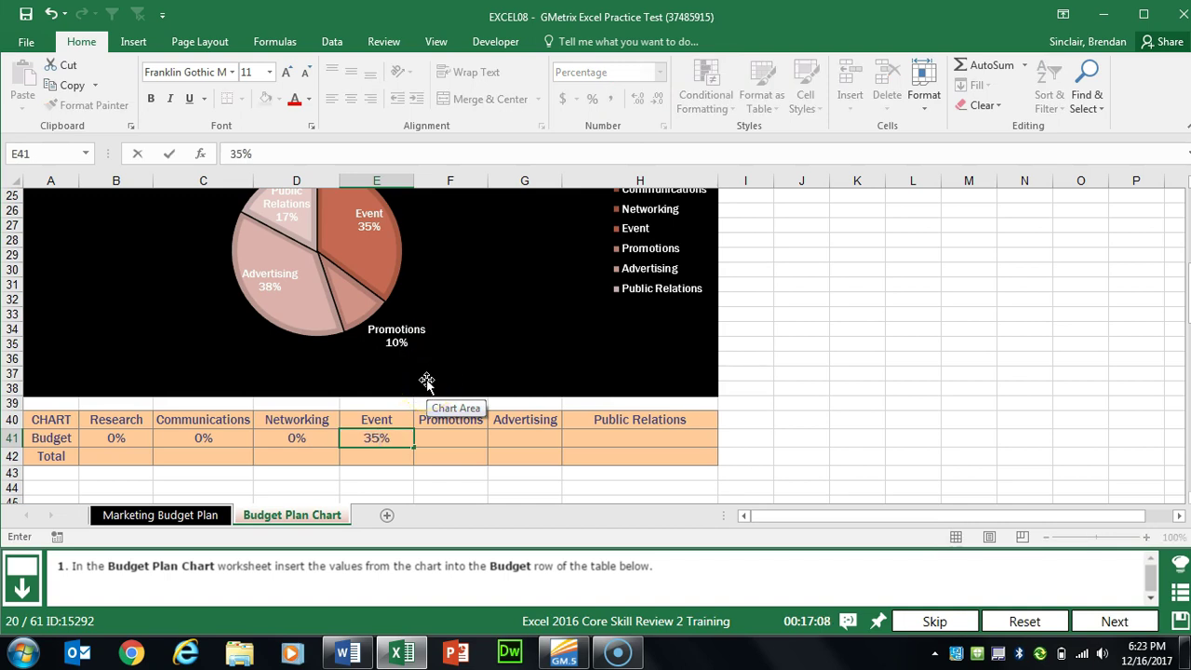
left_click(463, 449)
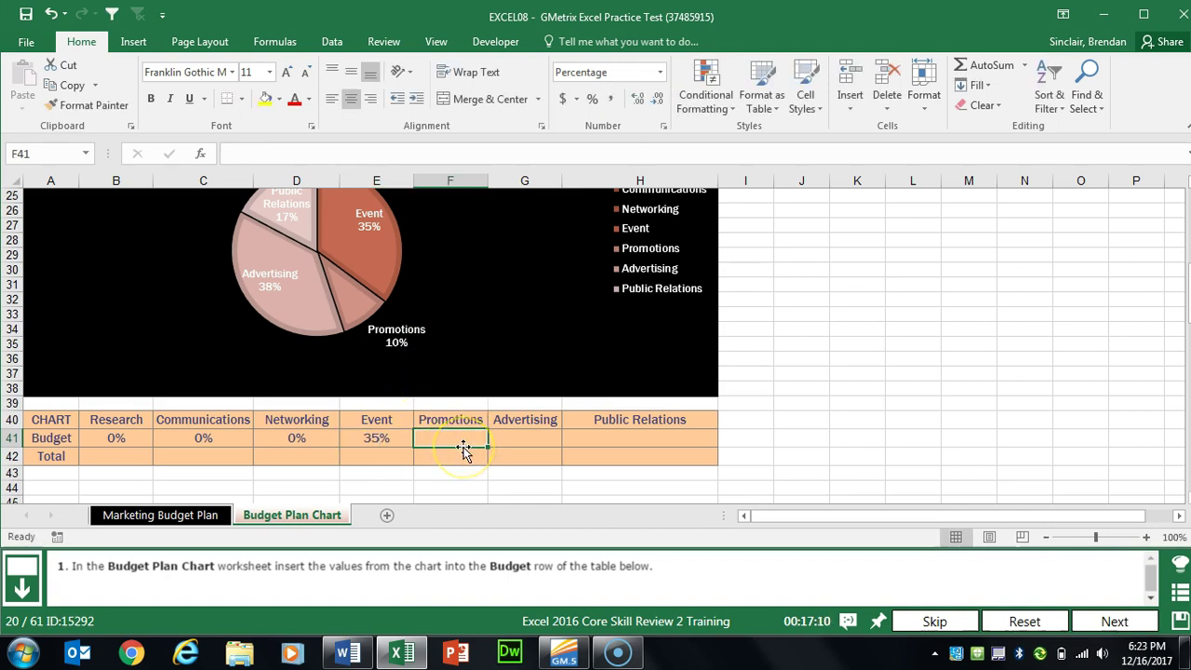
type("10")
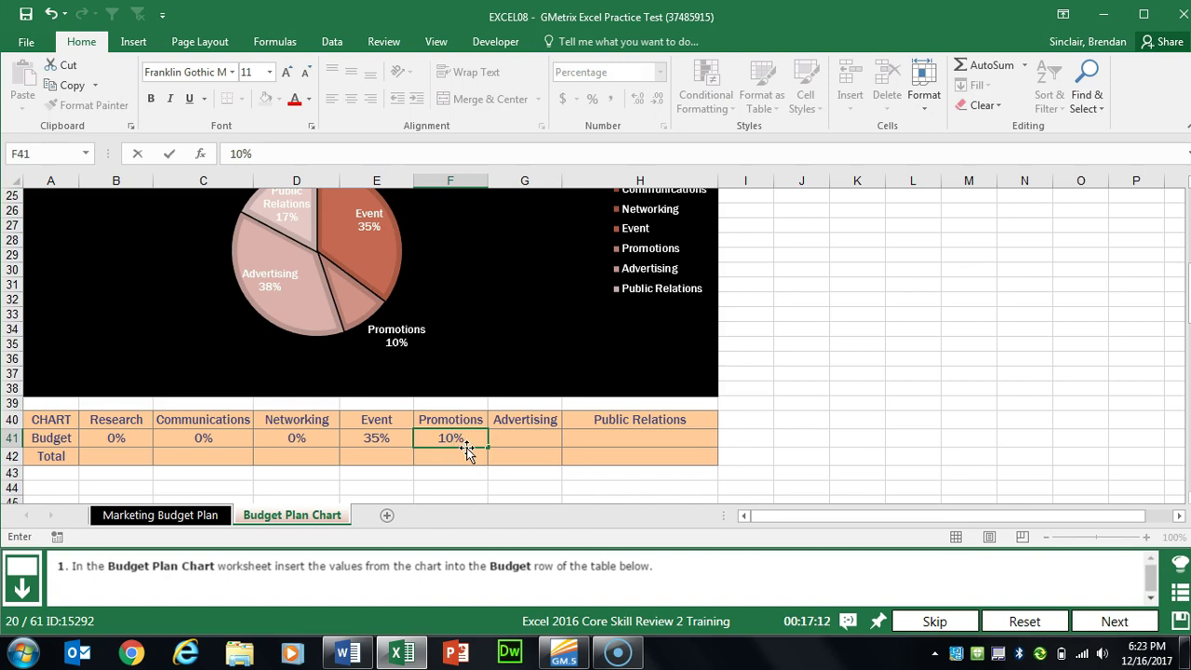
key("Tab")
type("3")
key("Tab")
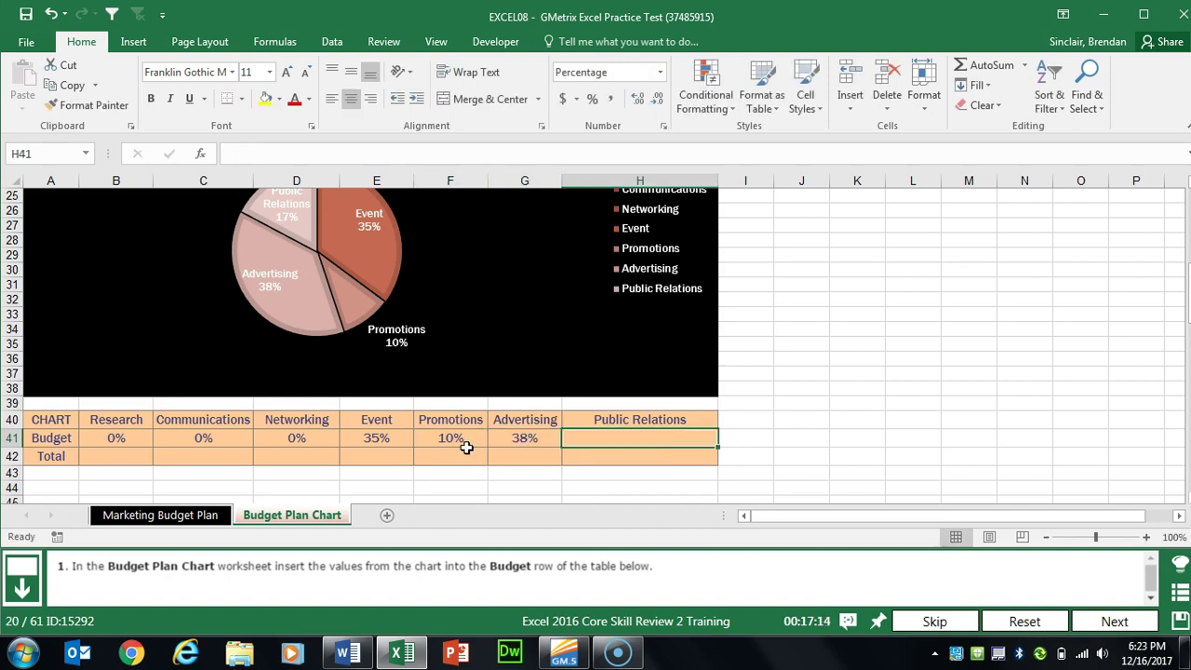
type("17")
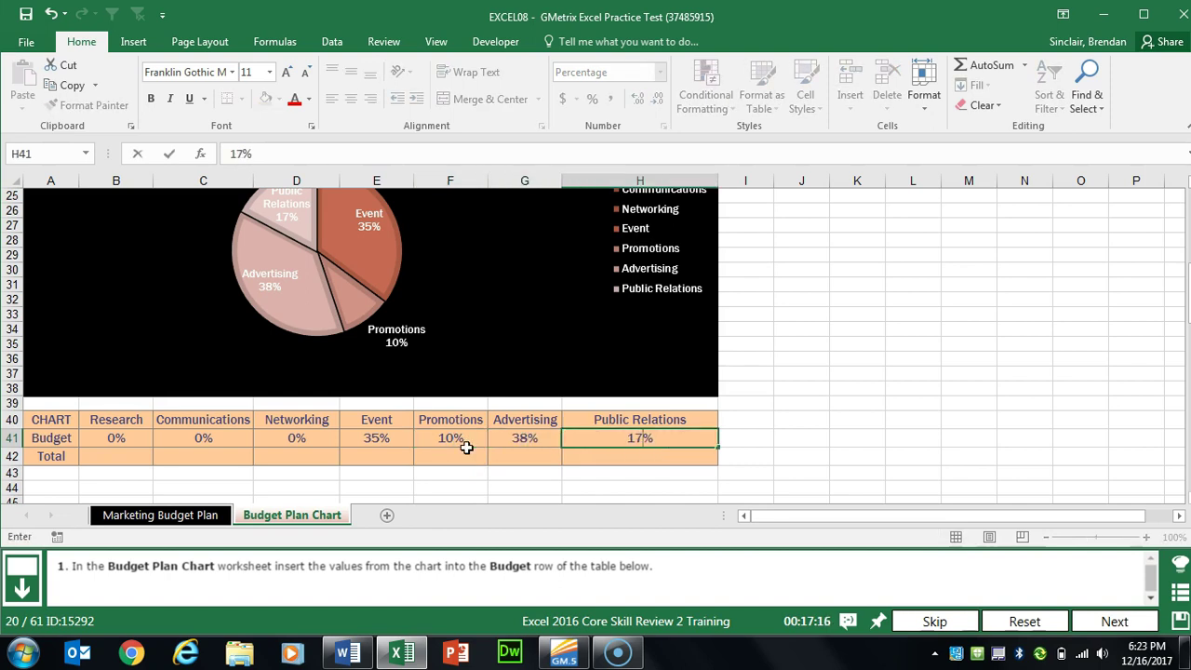
key("Return")
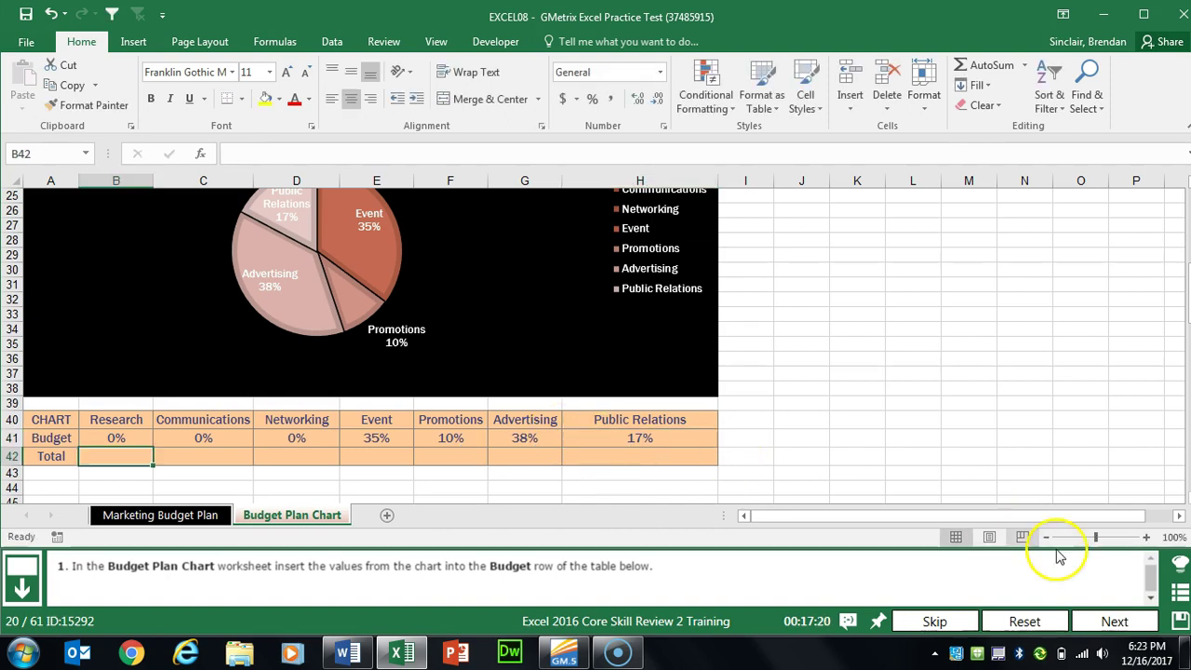
left_click(1110, 619)
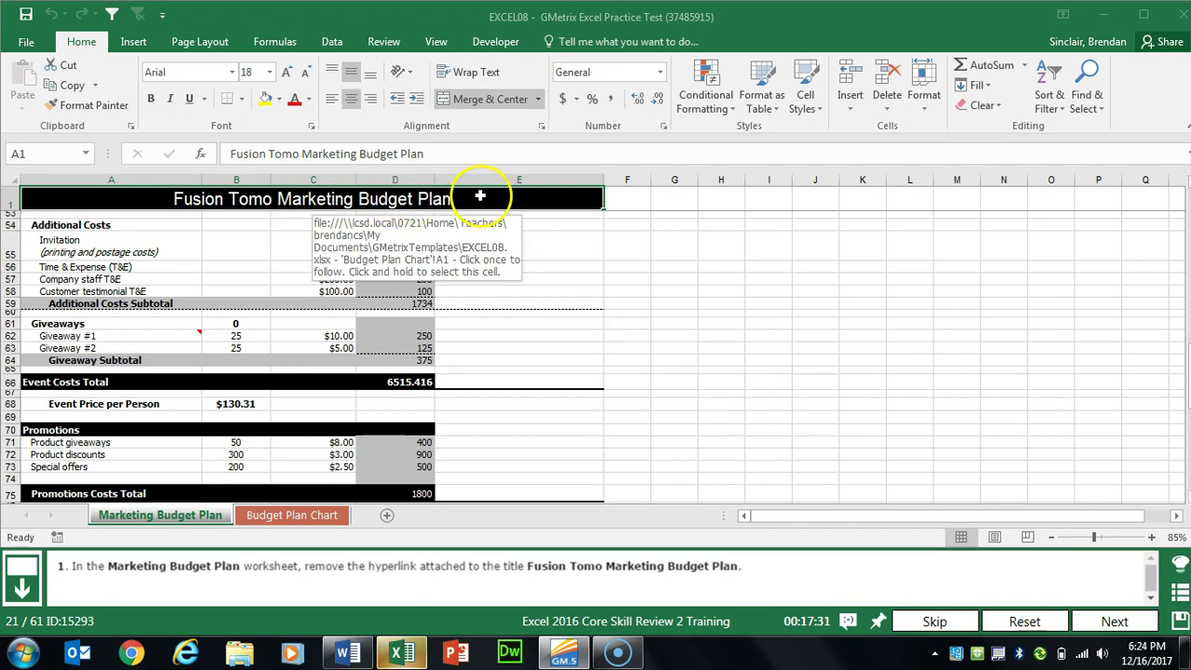
Bring up the context menu for the Fusion Tomo Marketing Budget Plan title in A1
right_click(456, 200)
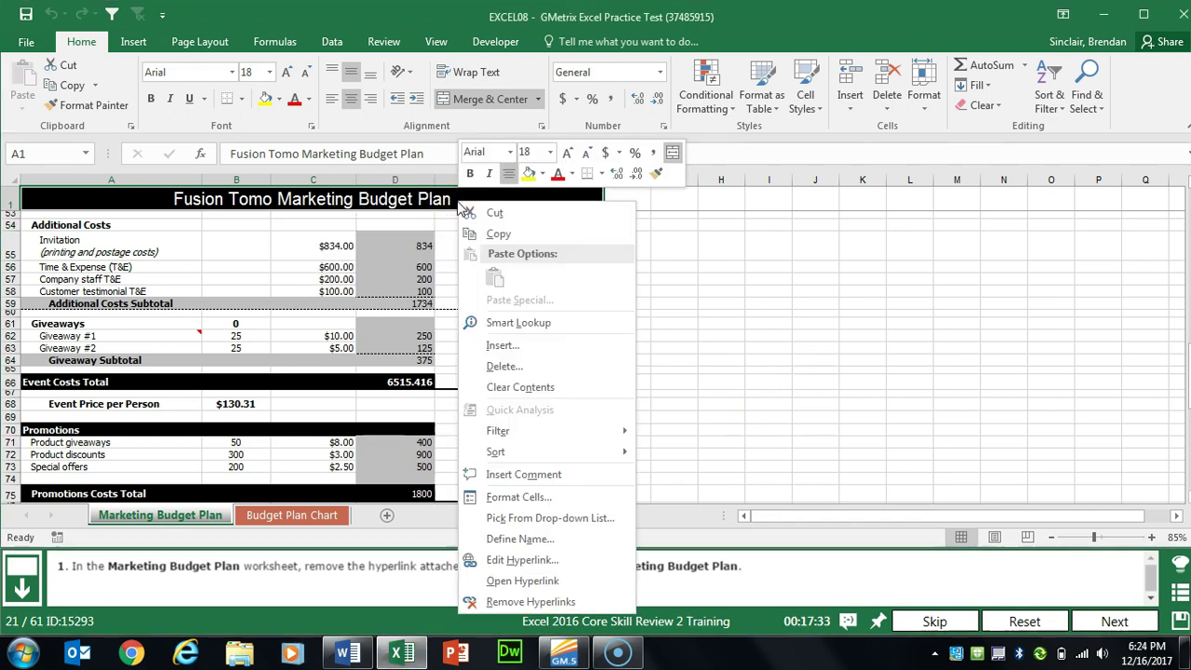